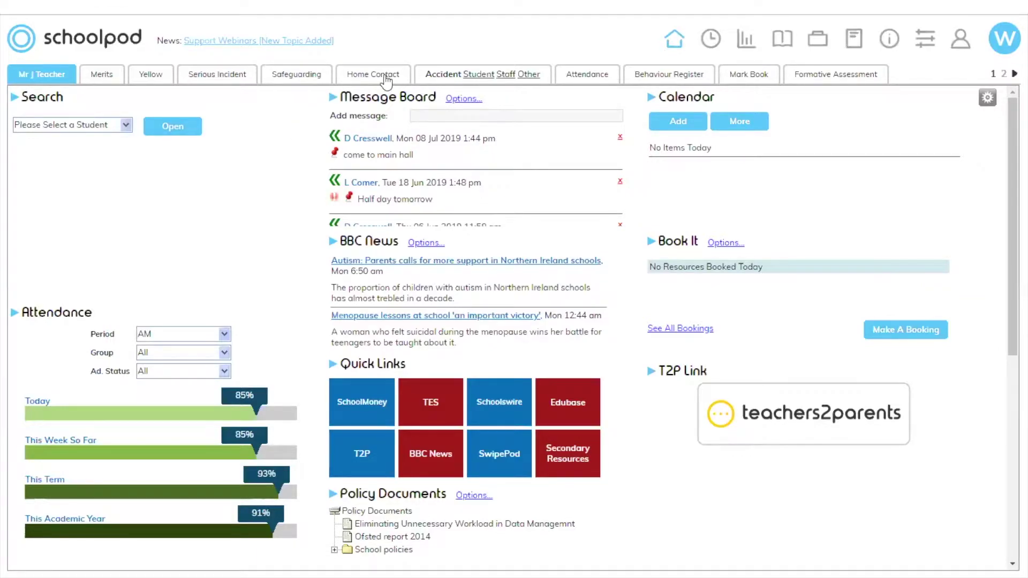
Start a Home Contact slip, mark it as contacted by Phone and select the second student offered in the student list
left_click(385, 78)
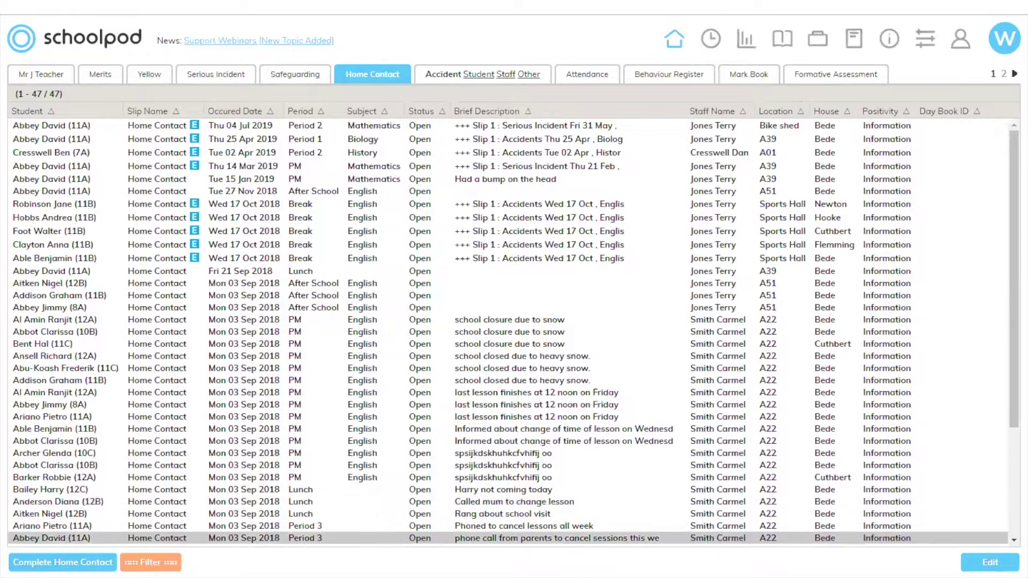
left_click(62, 562)
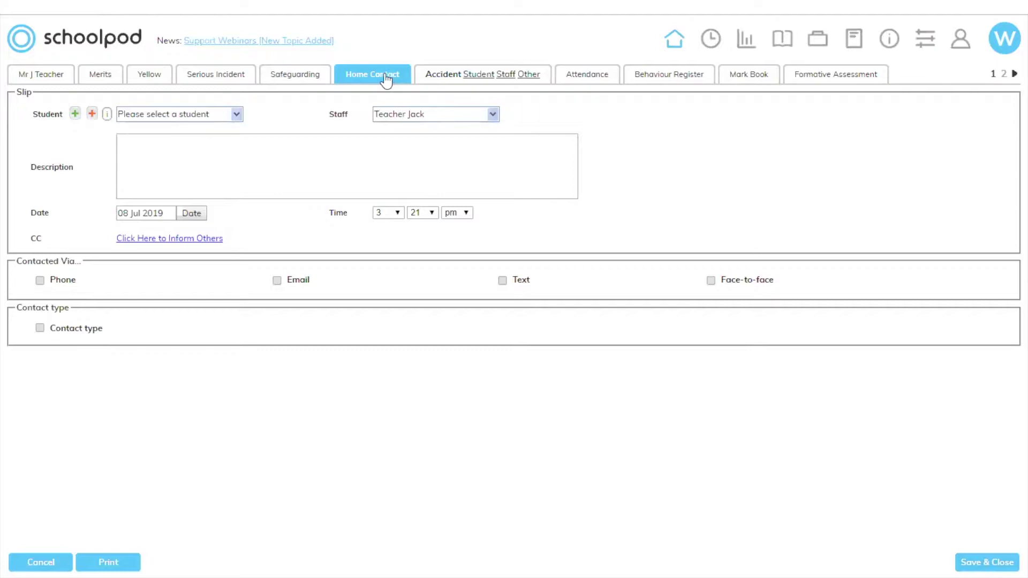
left_click(40, 280)
left_click(266, 163)
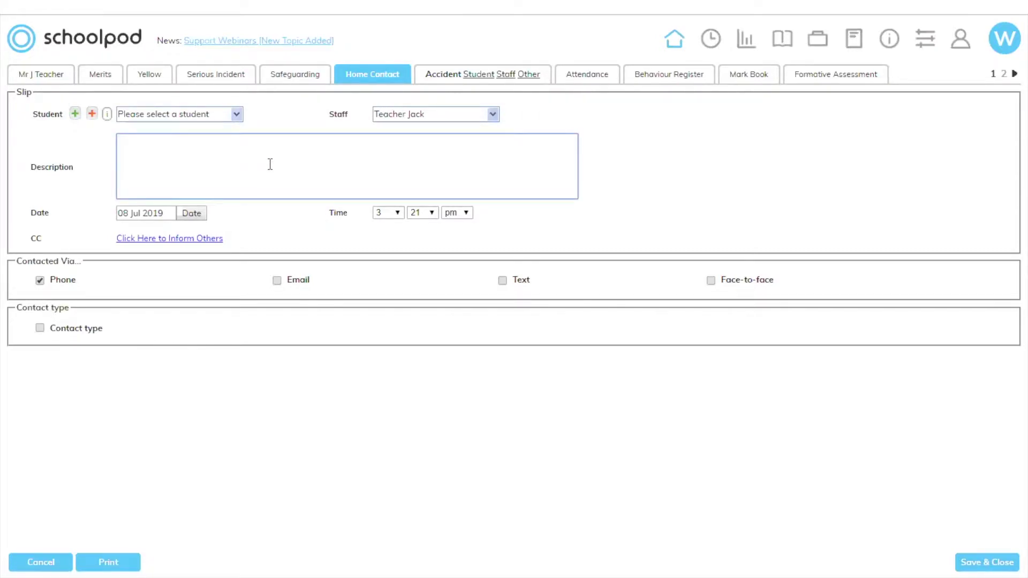
left_click(223, 115)
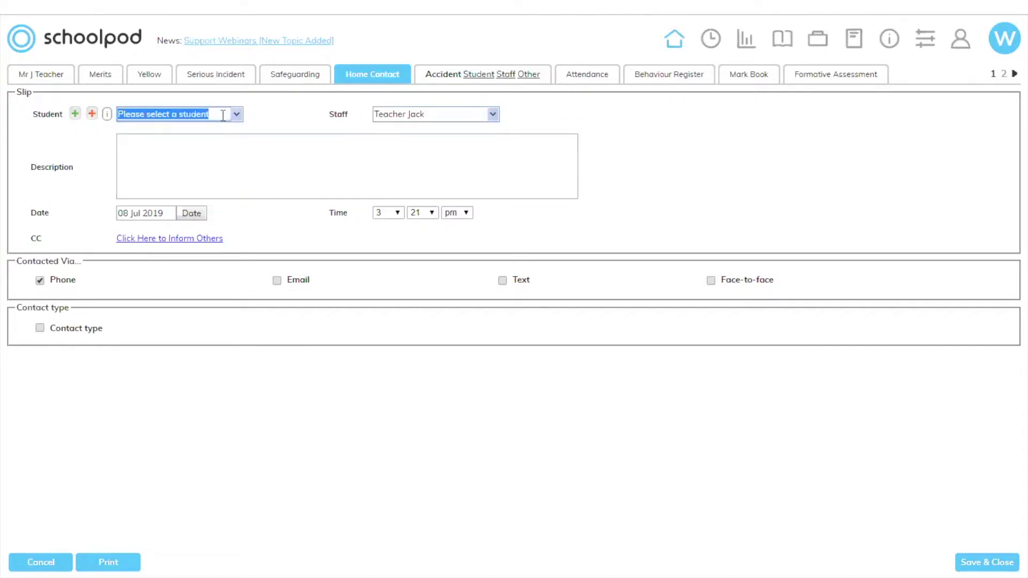
left_click(223, 115)
left_click(177, 159)
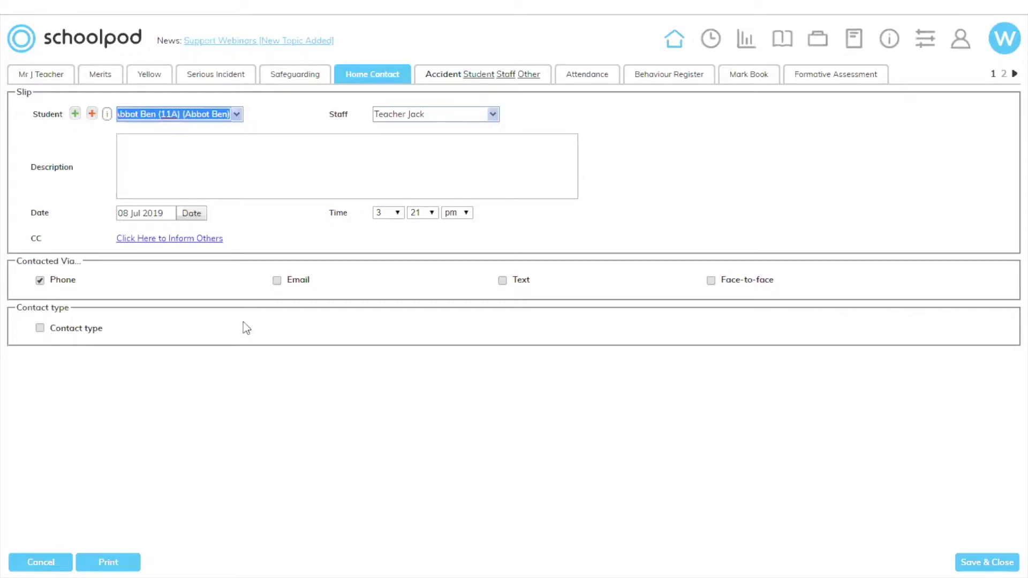
Check the options offered for Contact type on the Home Contact slip, then leave Contact type unticked
left_click(40, 328)
left_click(140, 328)
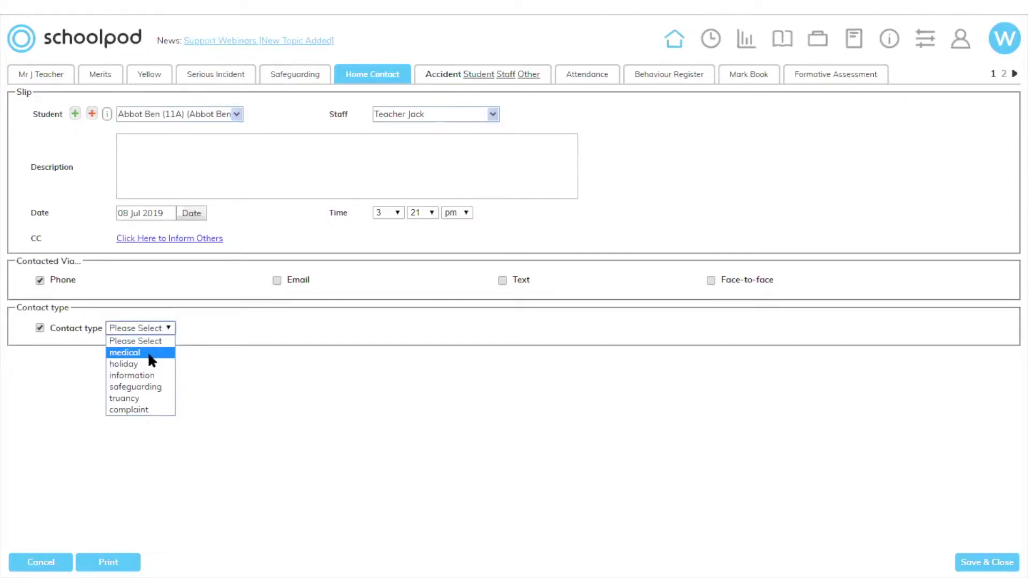
left_click(376, 327)
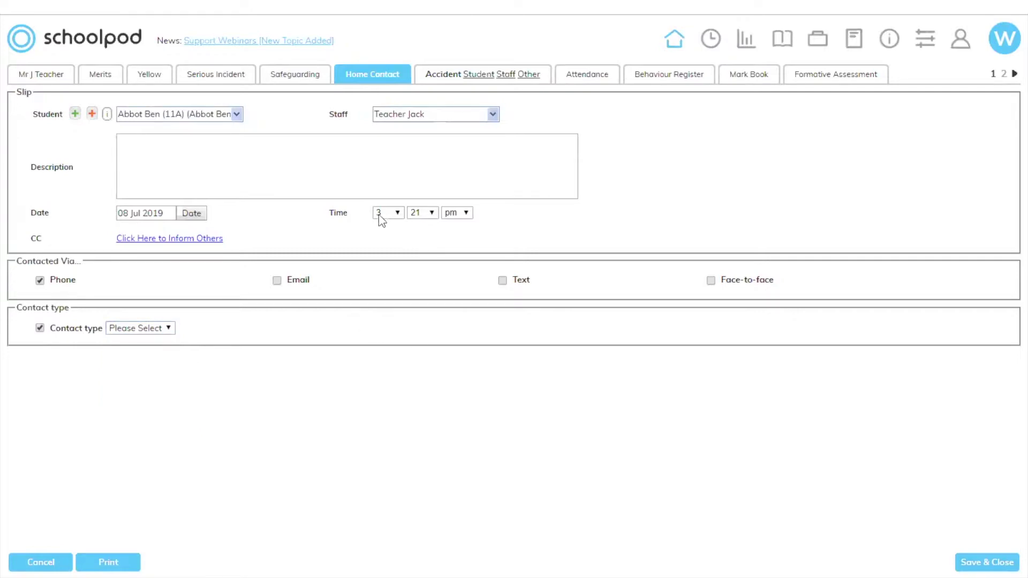
left_click(40, 329)
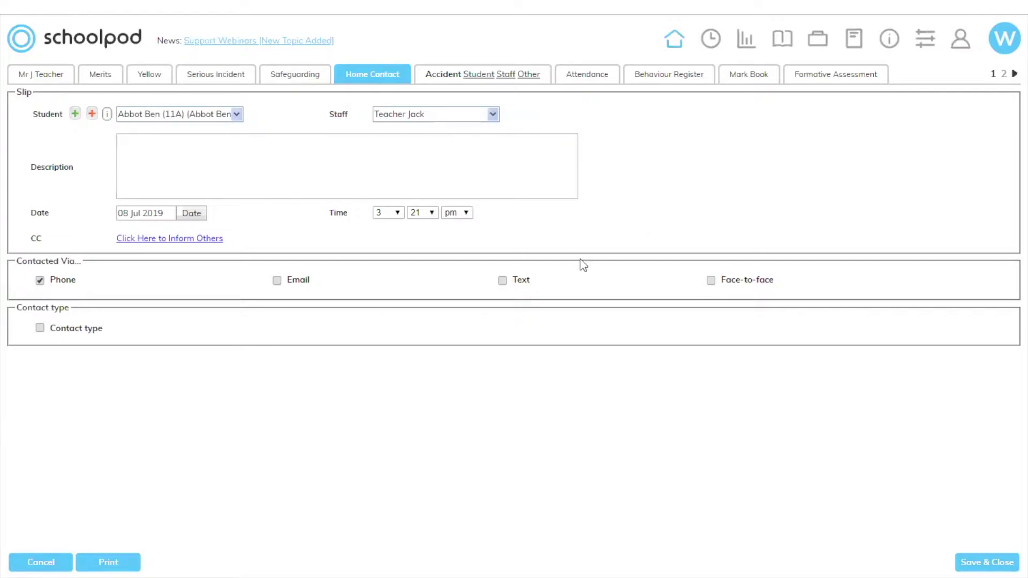
Discard the Home Contact slip and open a blank Serious Incident slip to review its Antecedents and Behaviour(s) Displayed By The Student(s) sections
left_click(221, 79)
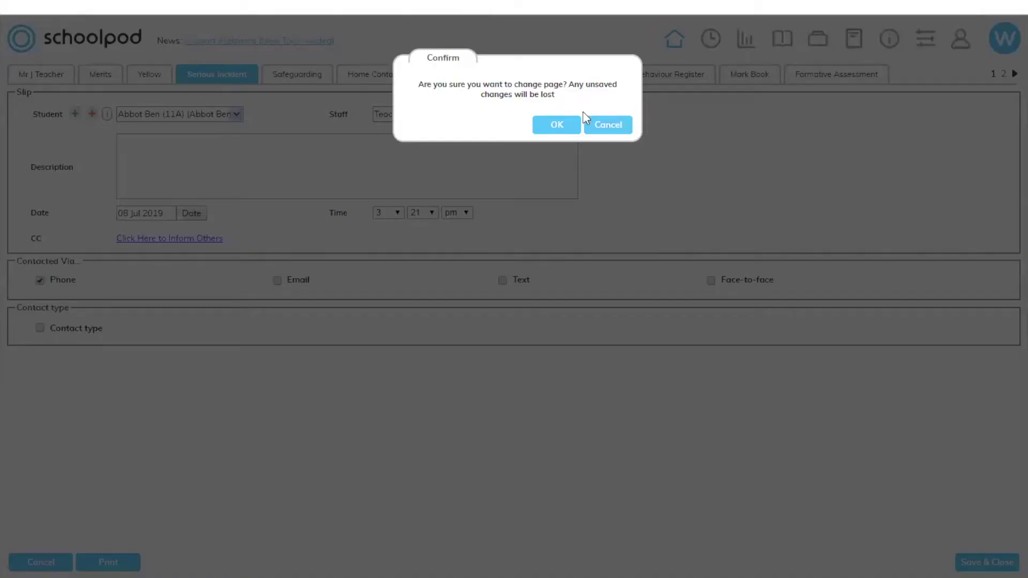
left_click(557, 124)
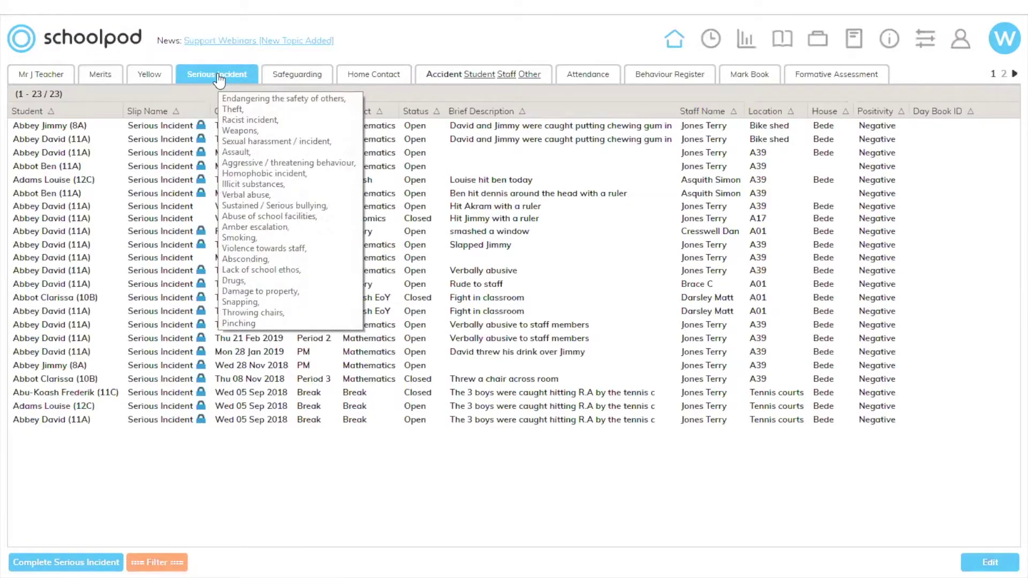
left_click(363, 152)
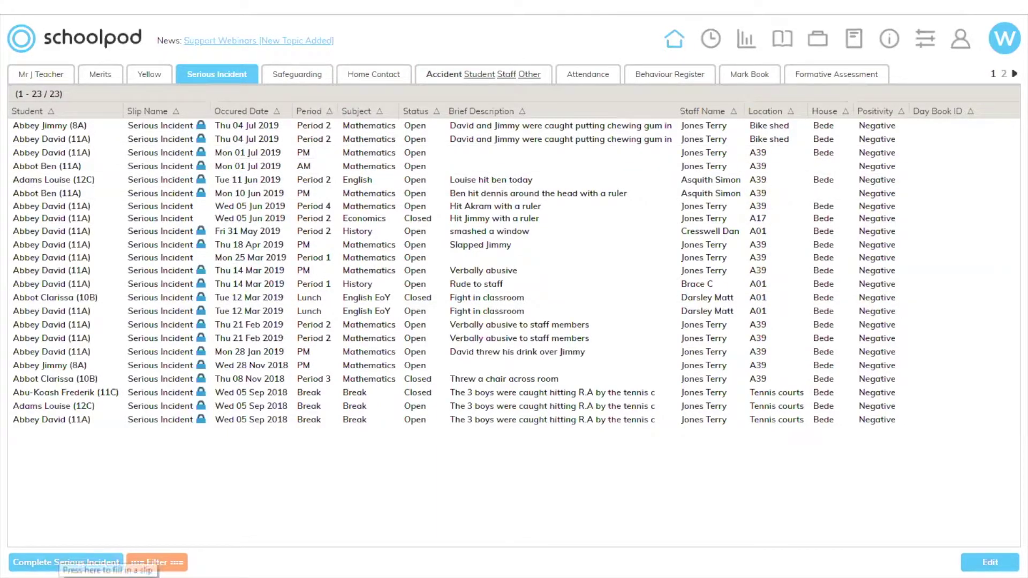
left_click(60, 562)
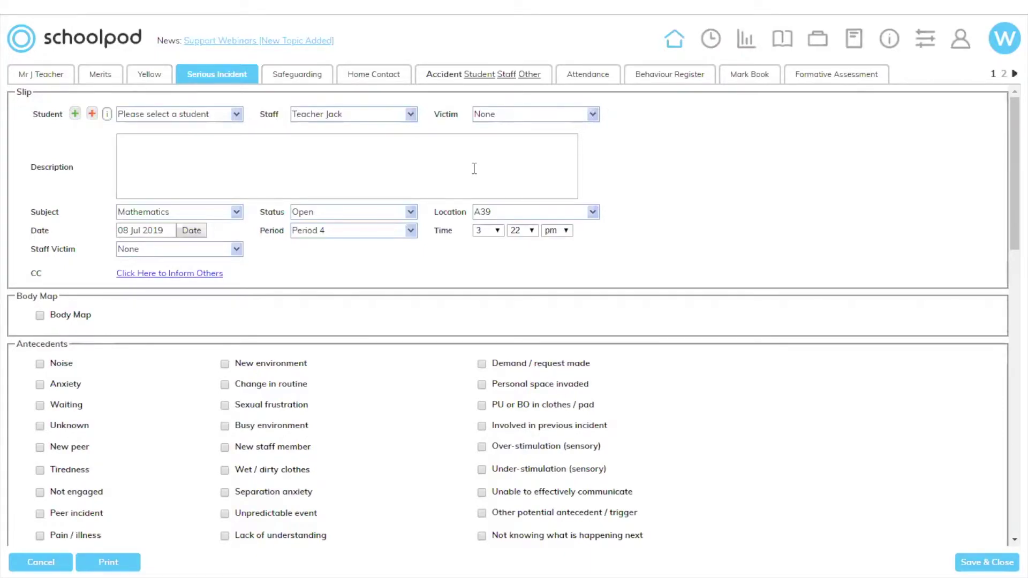
scroll(344, 332, "down", 1)
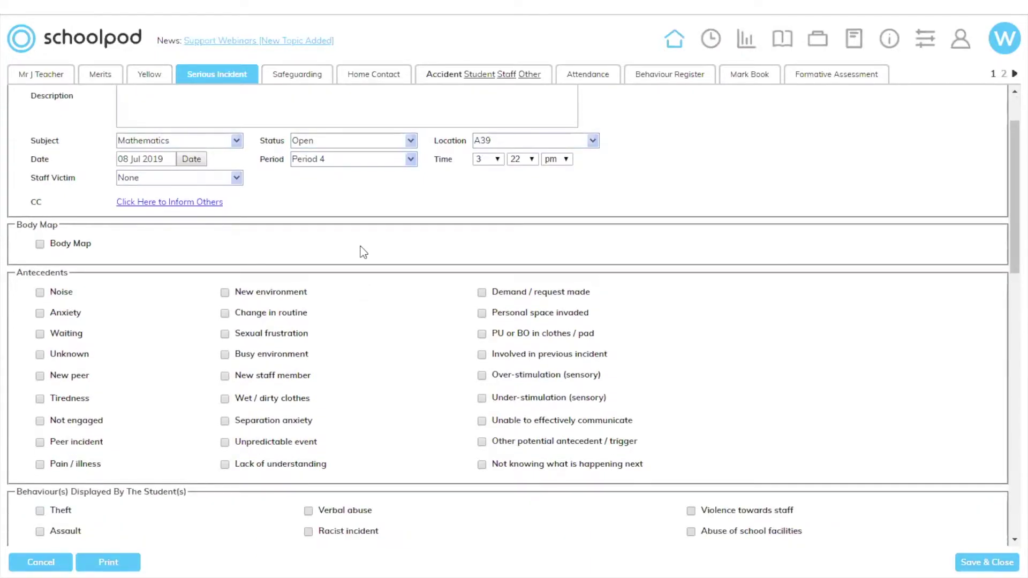
scroll(400, 270, "down", 1)
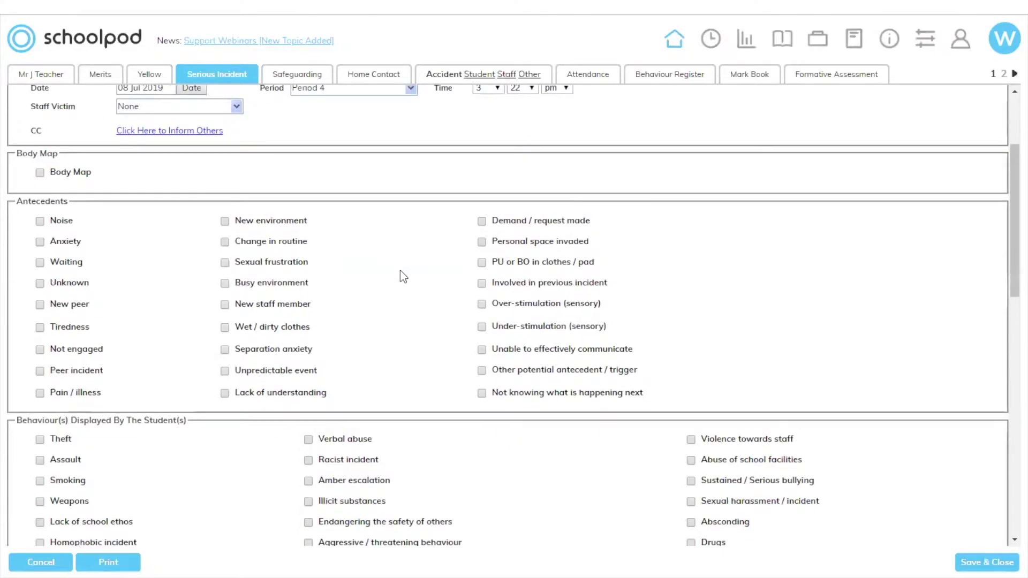
scroll(394, 294, "up", 1)
scroll(388, 289, "down", 3)
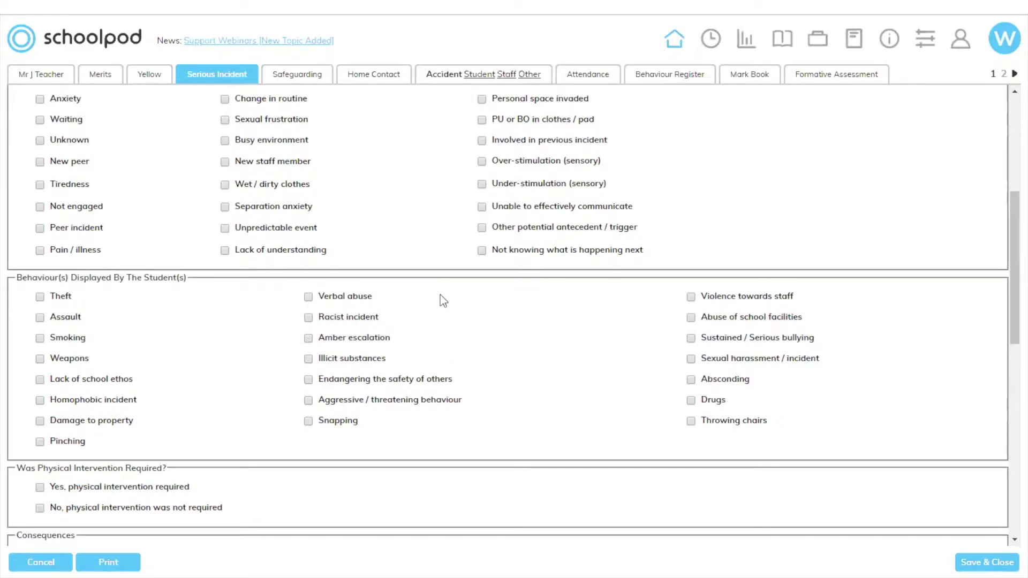
scroll(438, 297, "up", 2)
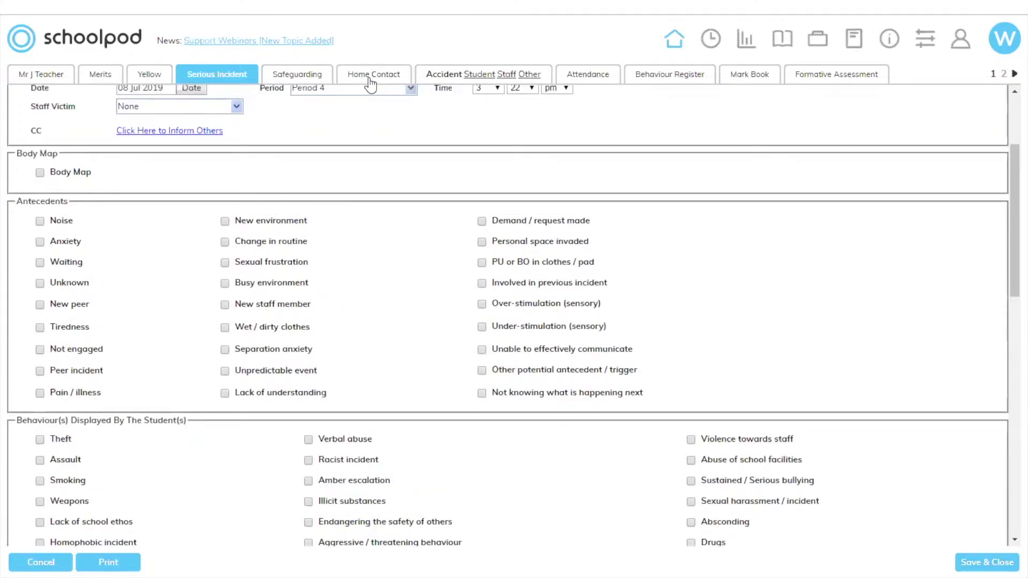
Open a blank student accident slip, mark it as Accident and review the sections this adds, including the Body Map
left_click(303, 77)
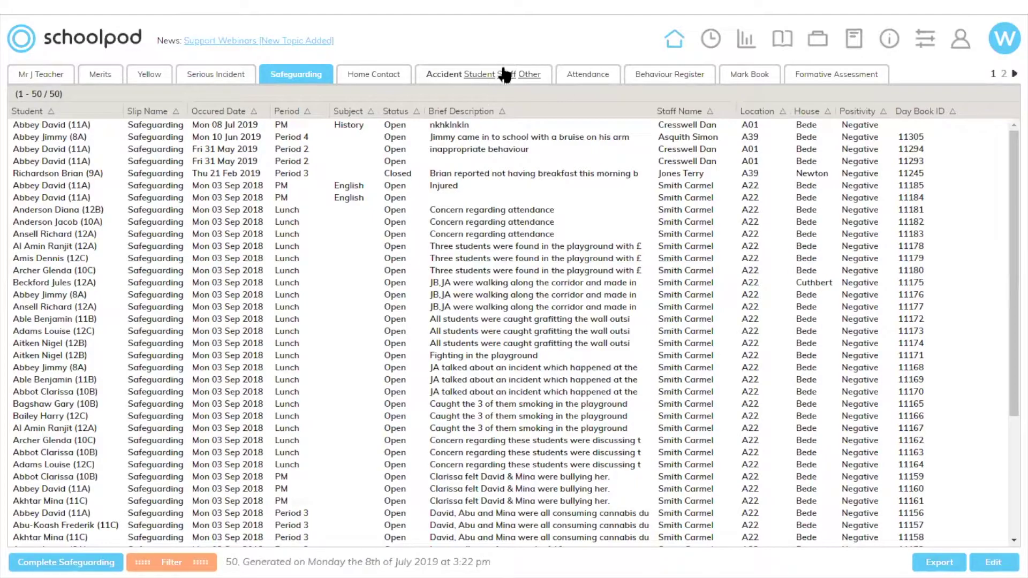
left_click(476, 76)
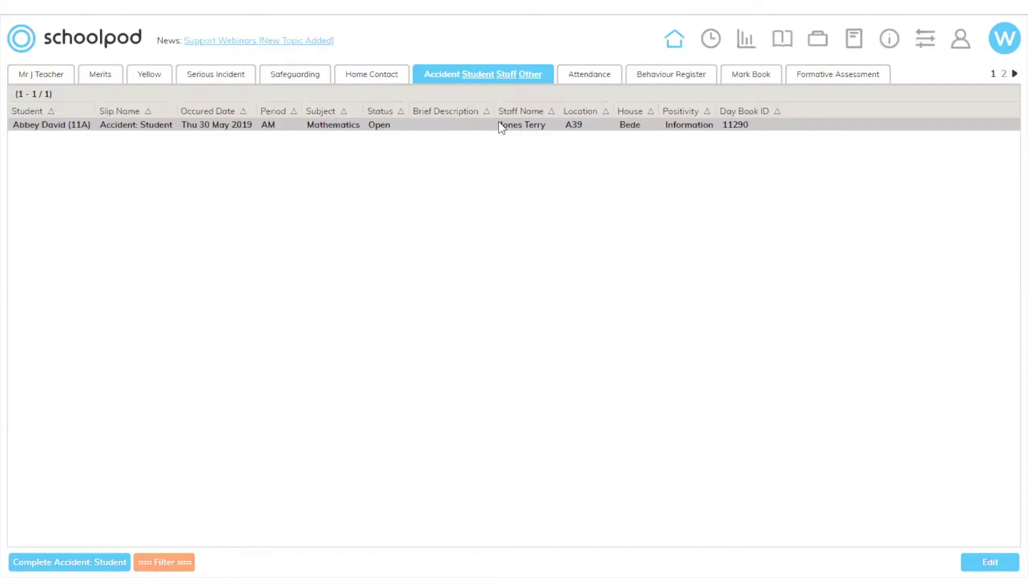
left_click(70, 562)
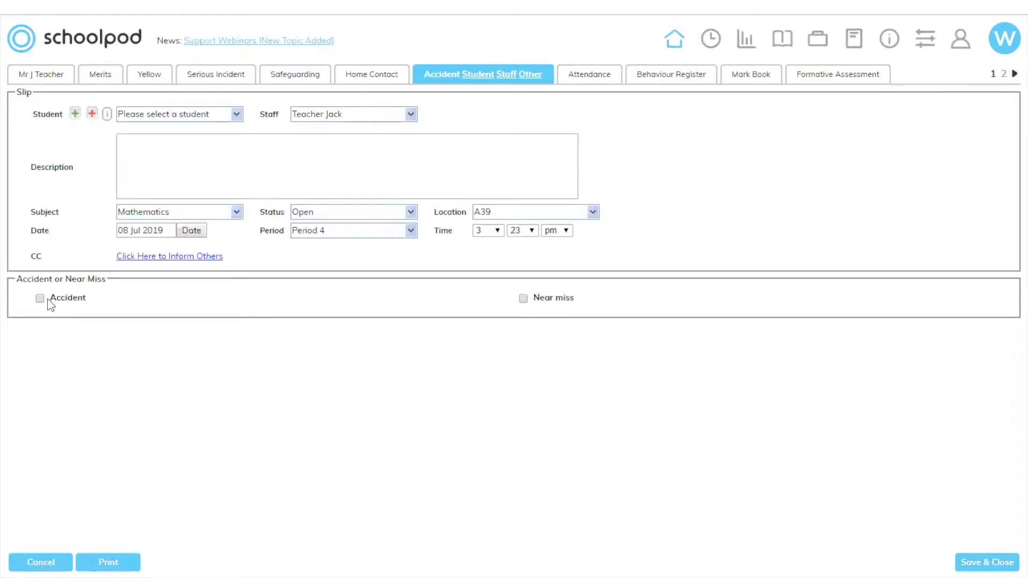
left_click(41, 298)
scroll(172, 313, "down", 10)
scroll(185, 321, "up", 10)
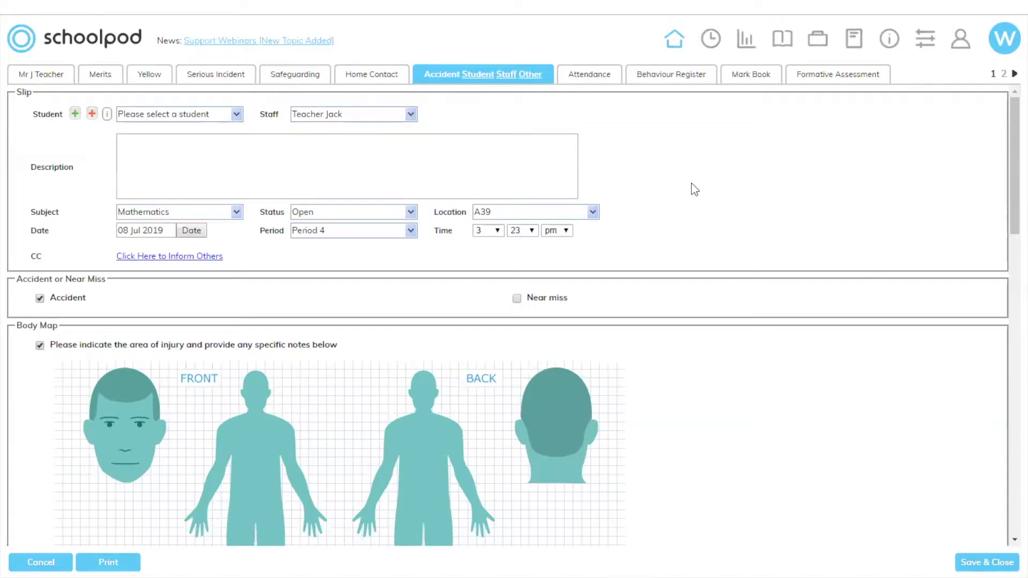
Open User Logins in the staff administration and view the blank form for adding a user, closing it without saving
left_click(960, 42)
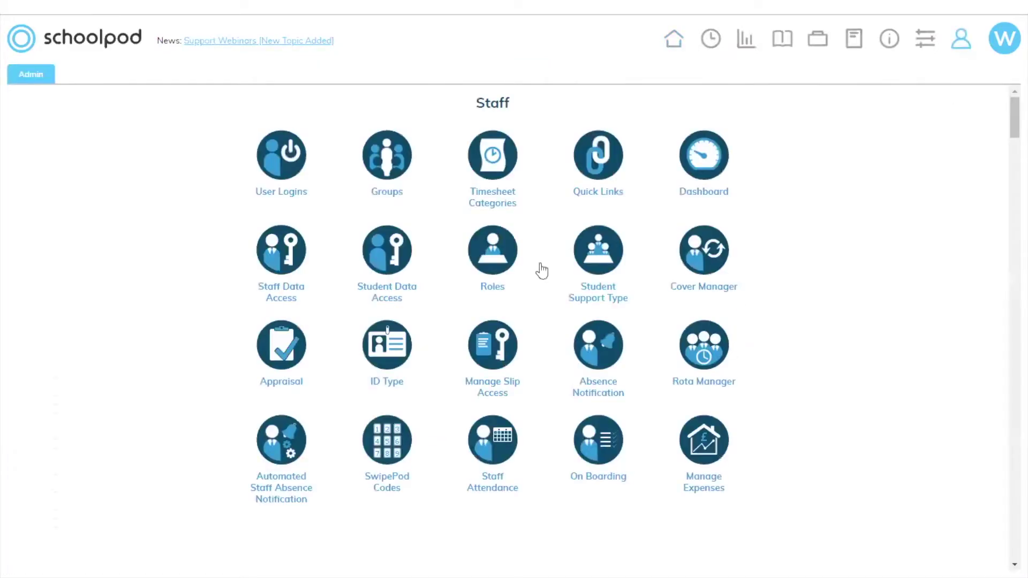
left_click(276, 153)
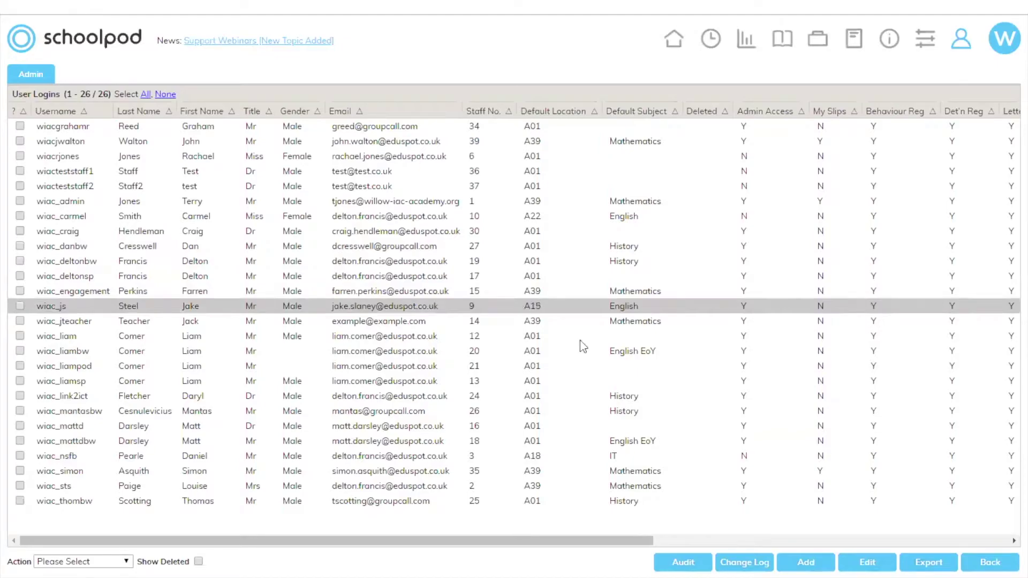
left_click(803, 562)
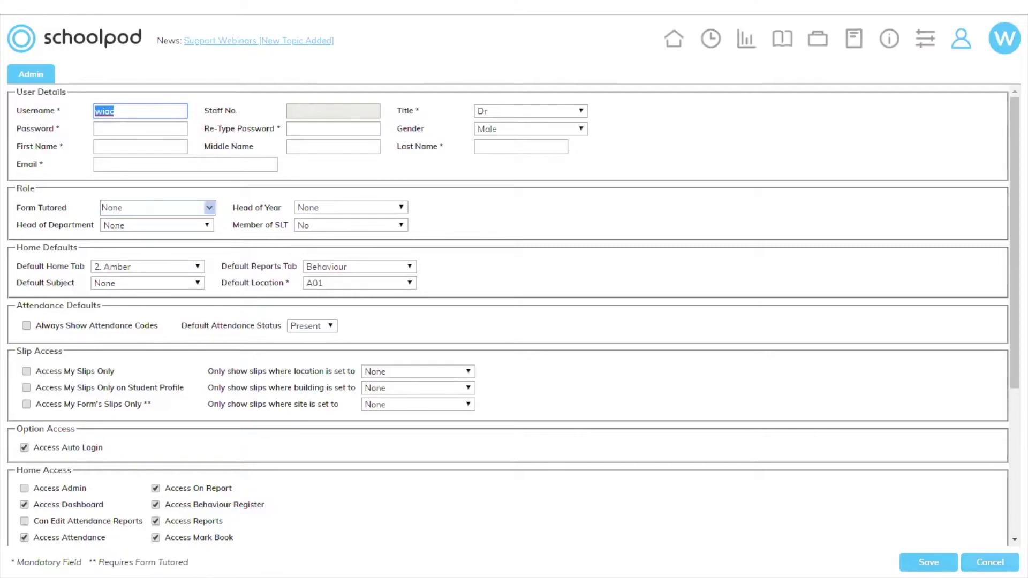
left_click(990, 562)
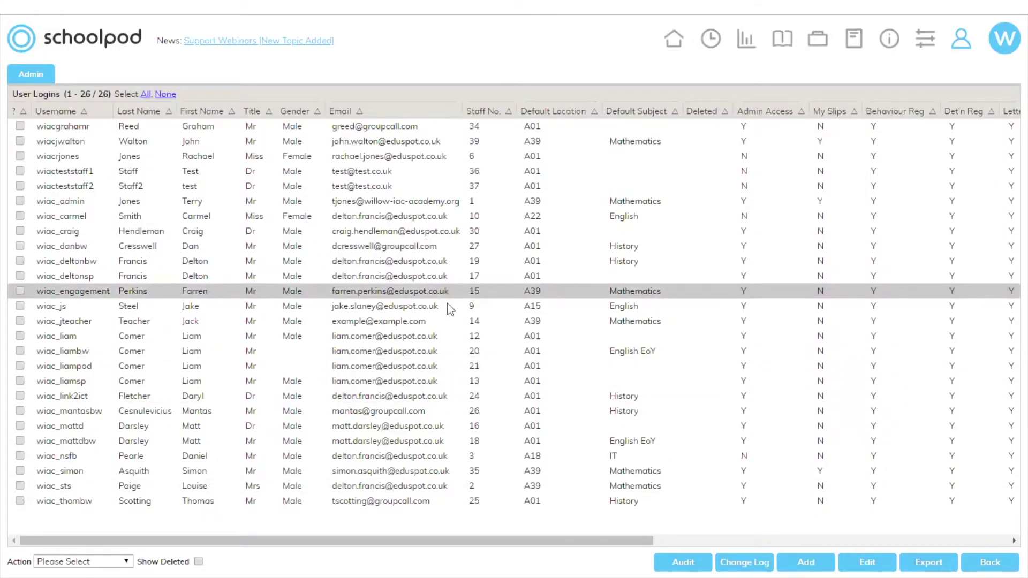
Select the login with staff number 39 and view the Copy User Settings form for it, closing without creating a user
left_click(20, 141)
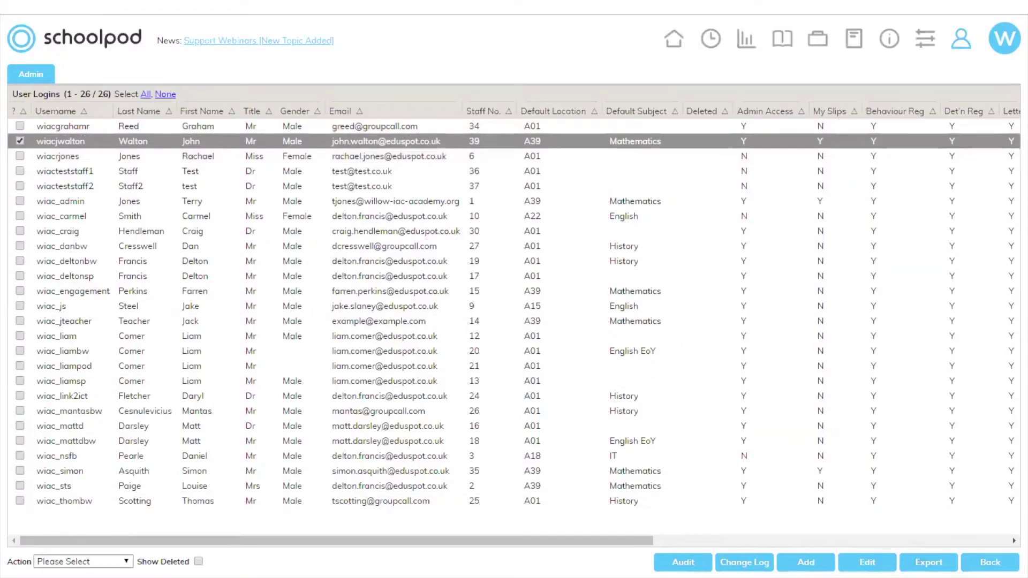
left_click(83, 561)
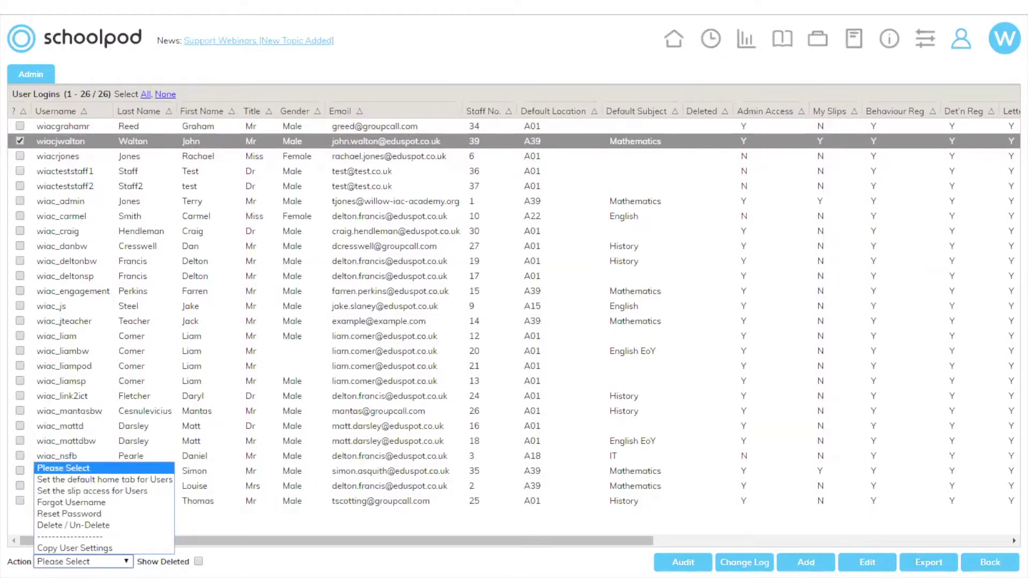
left_click(114, 548)
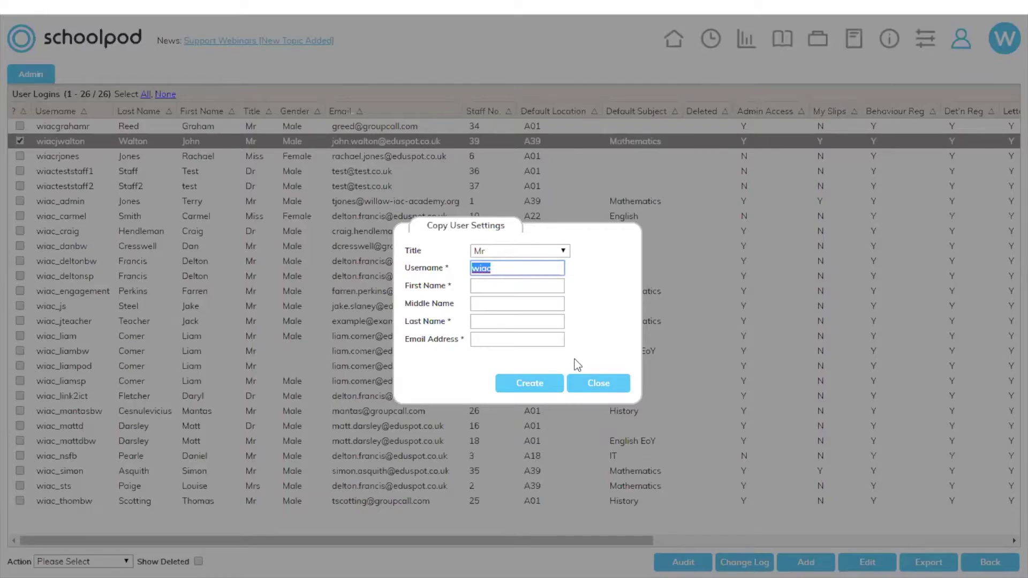
left_click(592, 386)
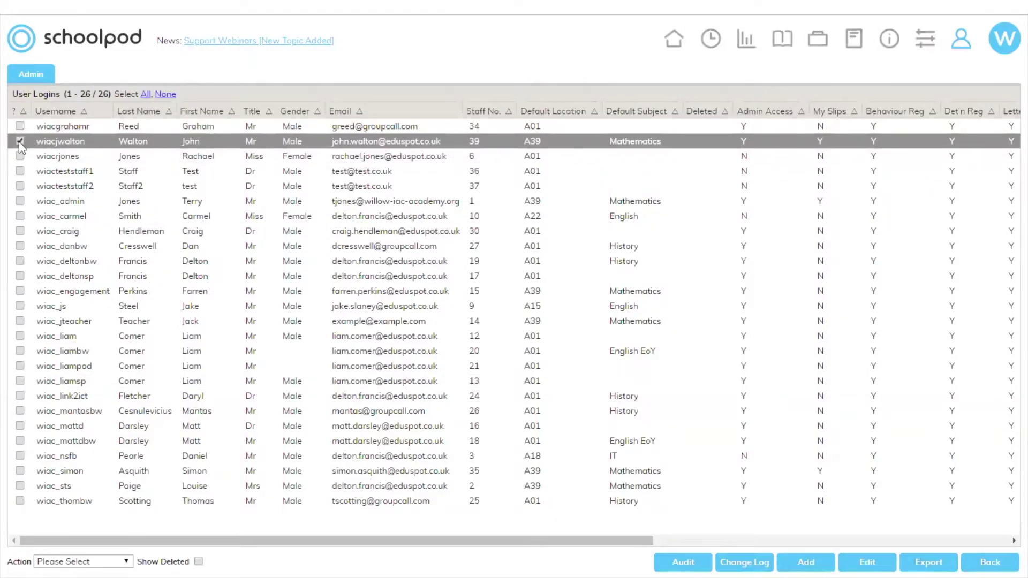
left_click(125, 561)
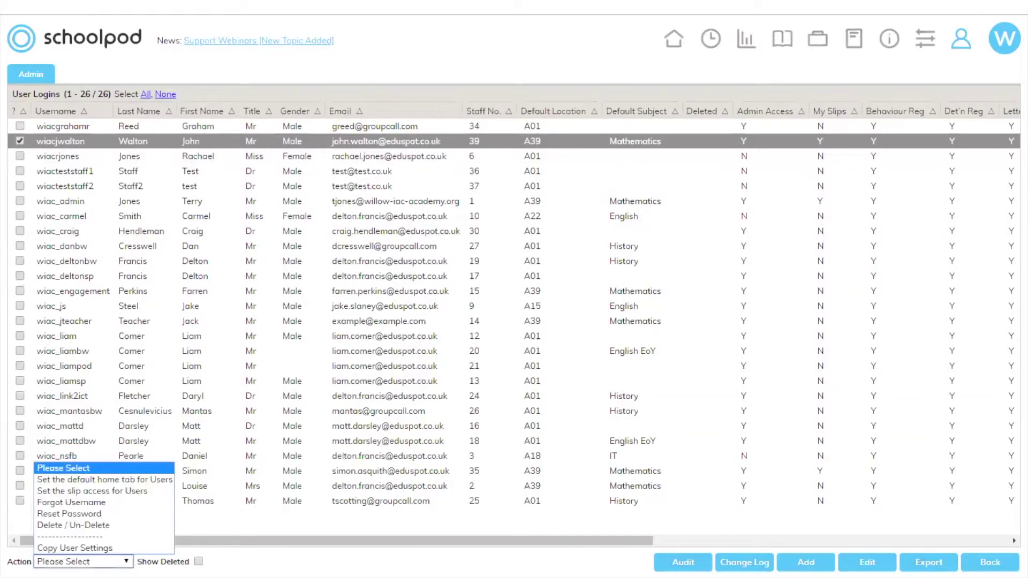
left_click(124, 549)
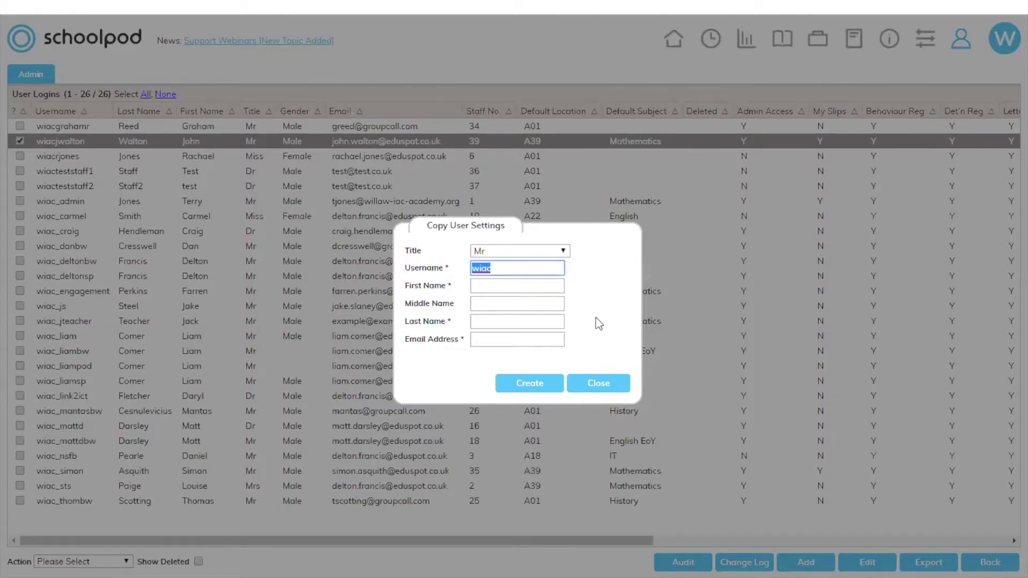
left_click(603, 385)
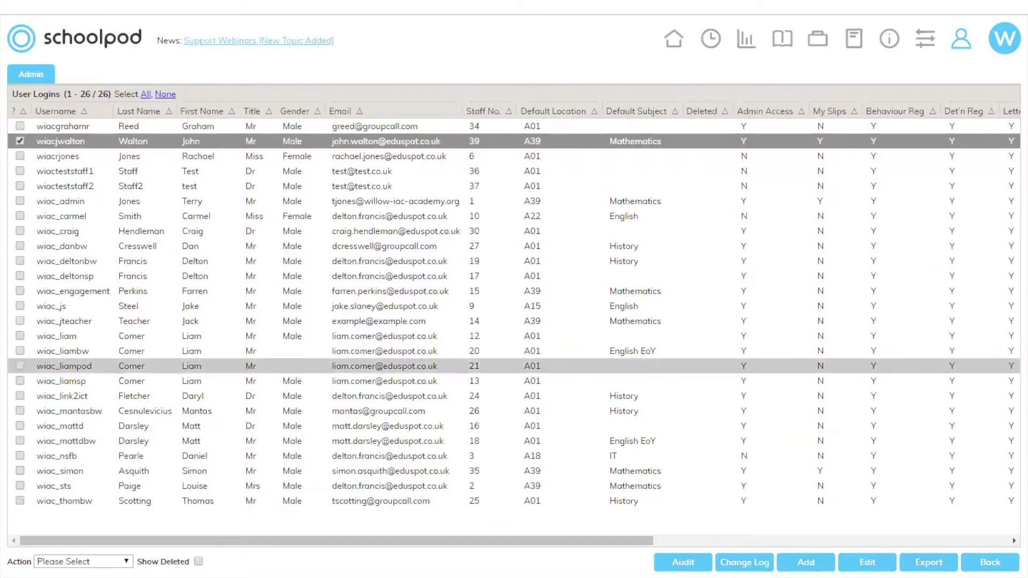
Check the actions available for the selected login, including Delete / Un-Delete, and show deleted users in the list
left_click(80, 561)
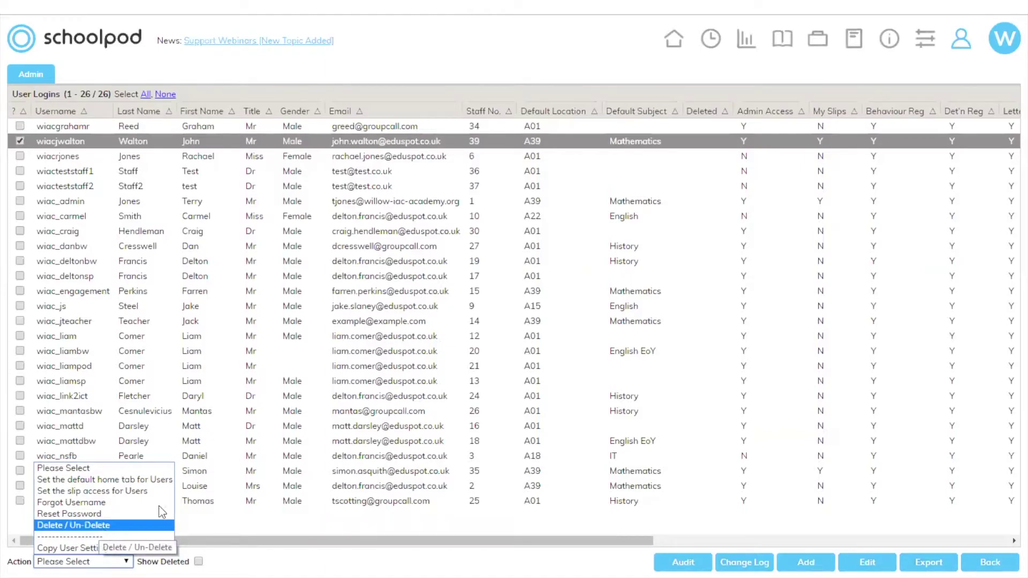
left_click(275, 141)
left_click(275, 141)
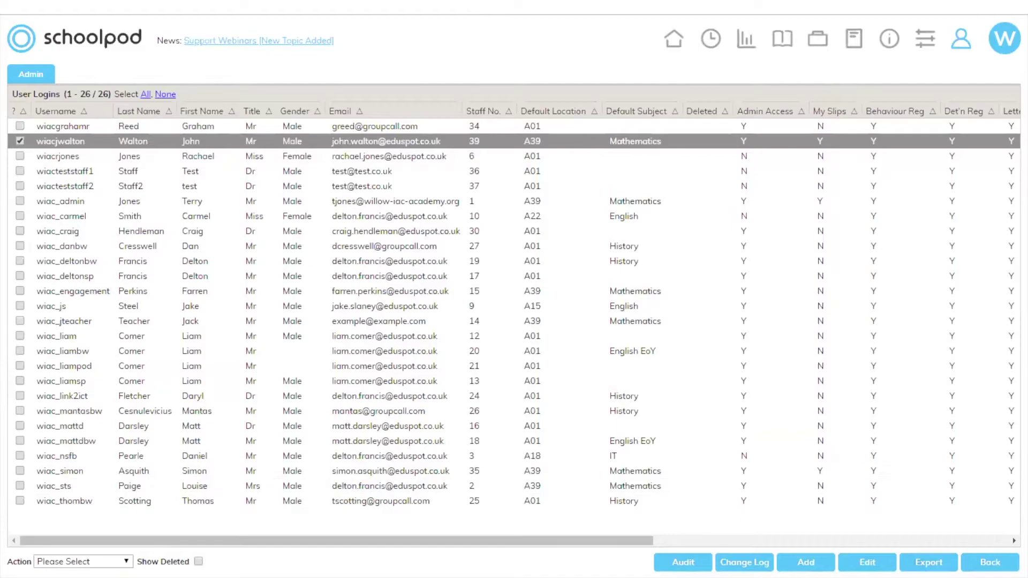
left_click(198, 561)
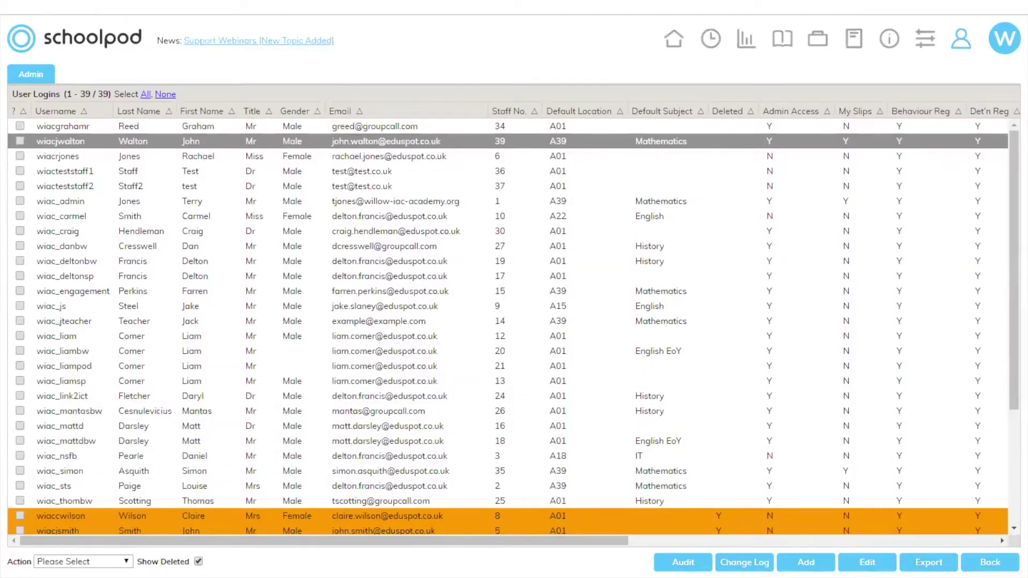
scroll(194, 445, "down", 3)
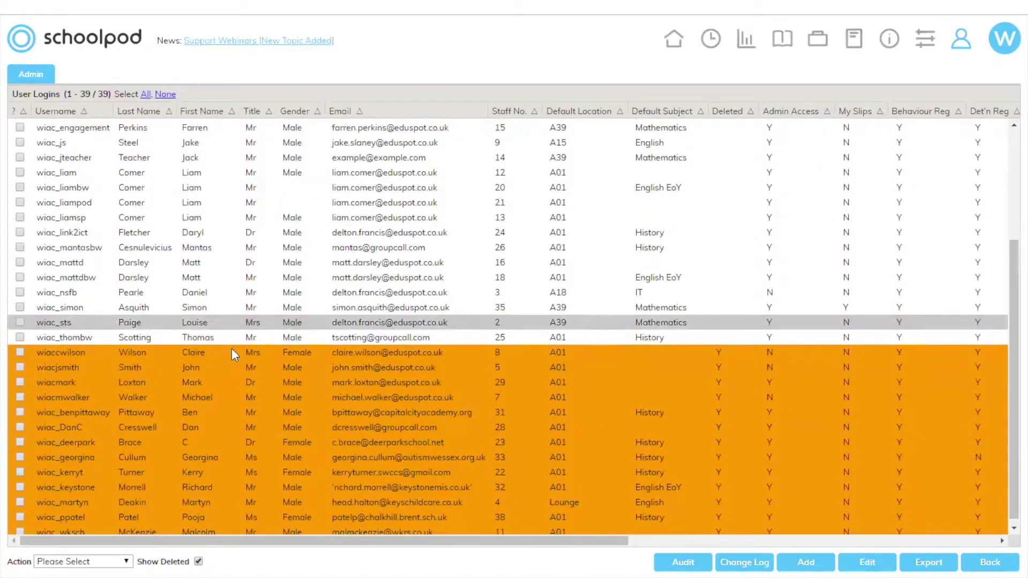
Select the deleted login with staff number 8, check its Delete / Un-Delete action, and return to the list without deleted users
scroll(232, 350, "up", 3)
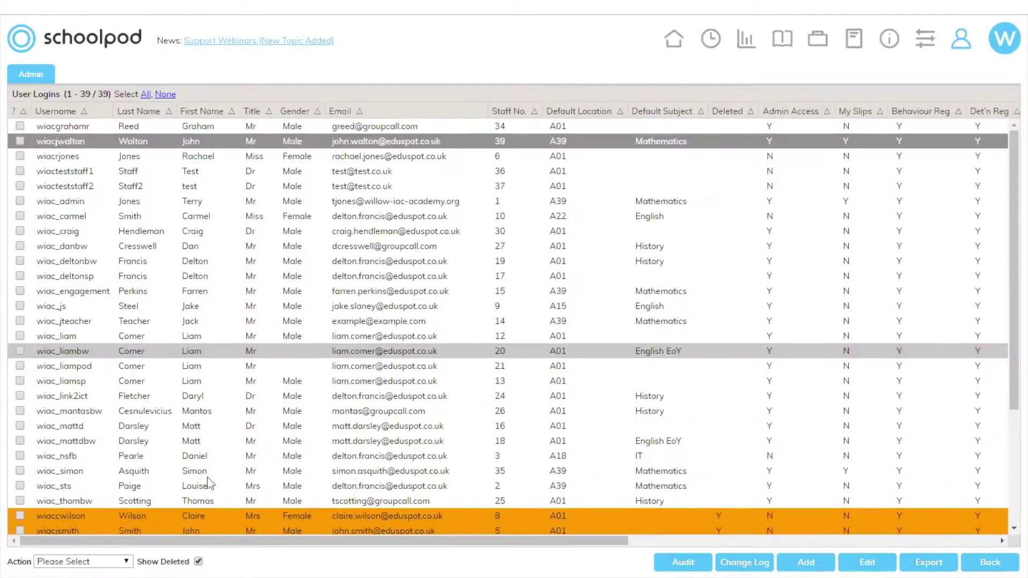
left_click(20, 515)
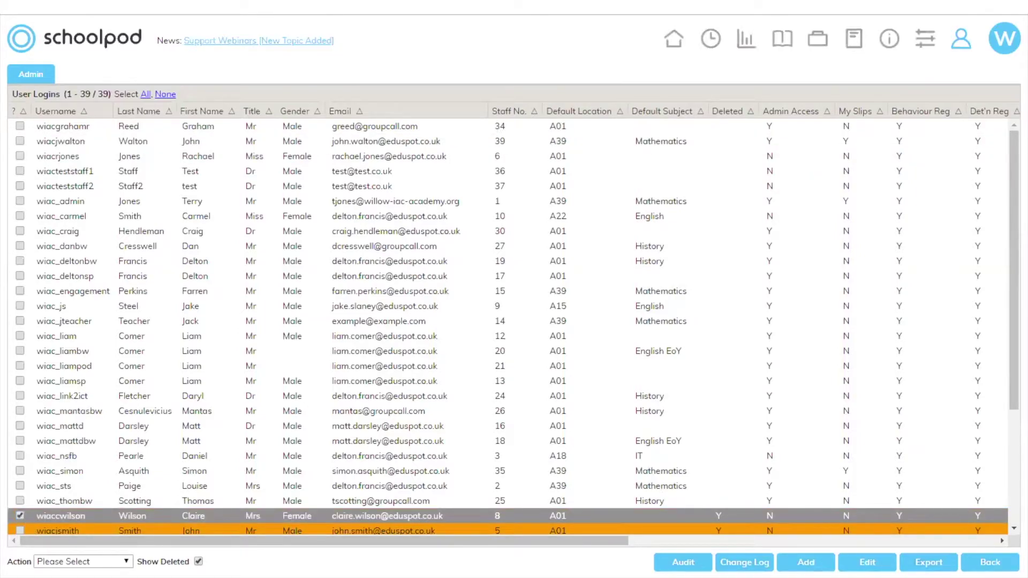
left_click(81, 561)
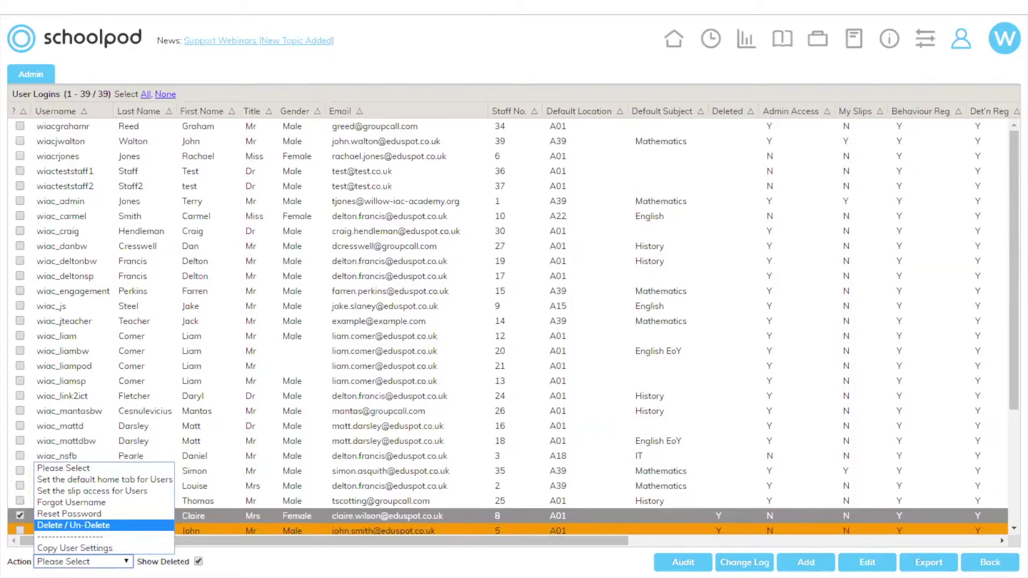
left_click(91, 525)
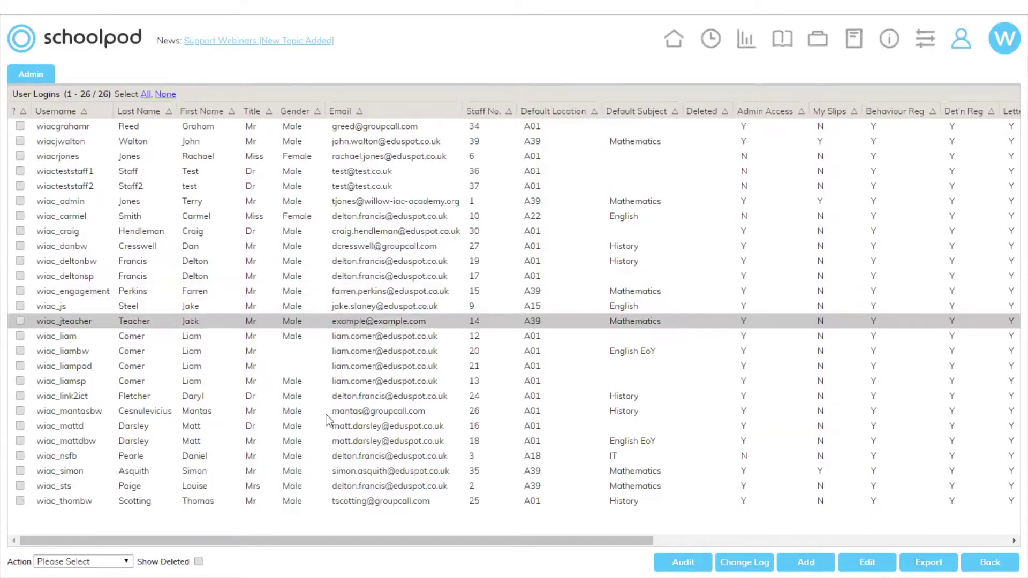
Select the login with staff number 39 and view its Reset Password form, closing it without entering a new password
left_click(20, 141)
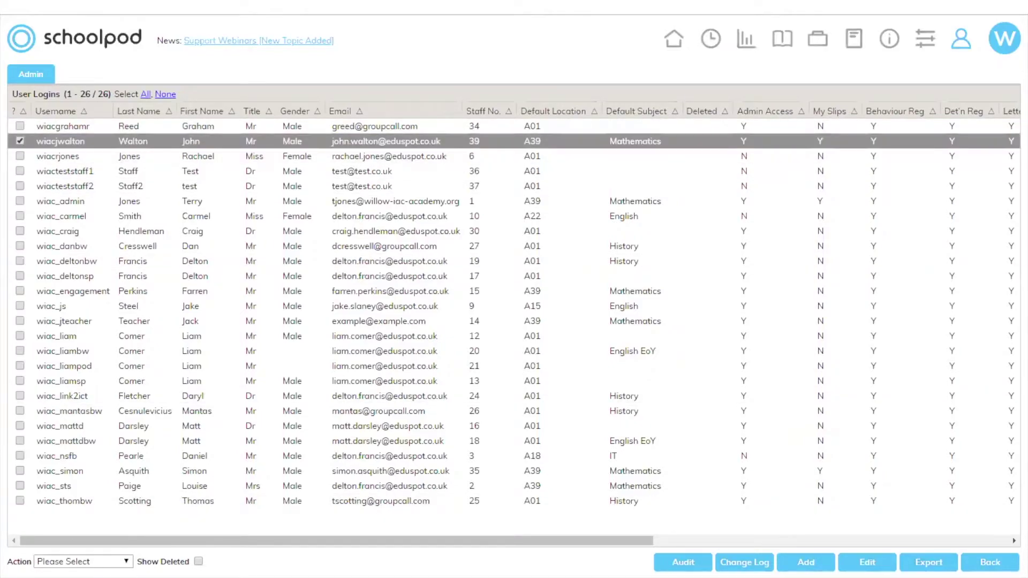
left_click(80, 561)
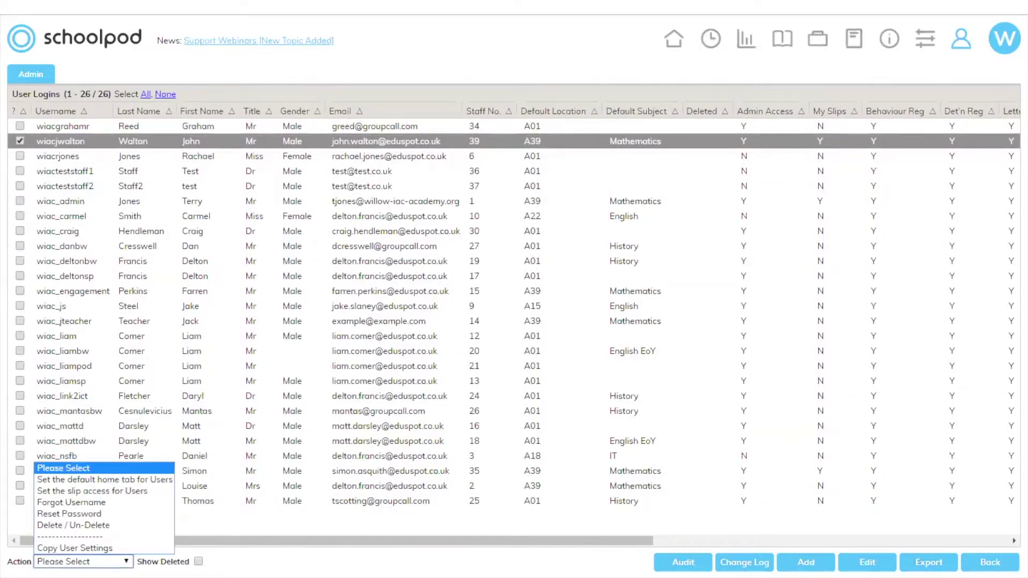
left_click(89, 514)
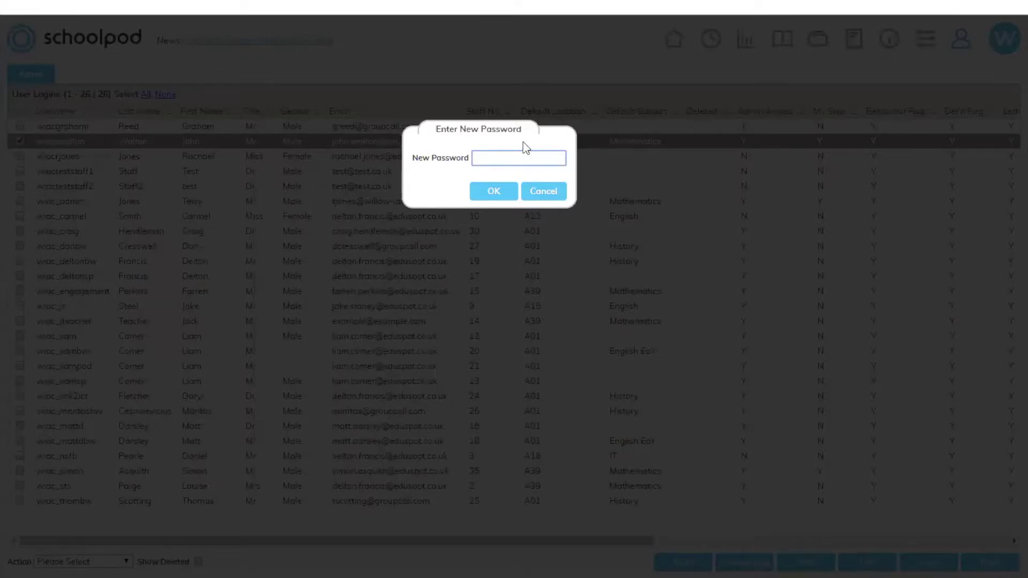
left_click(543, 191)
Check the Forgot Username action for the login with staff number 39 without running it
left_click(107, 561)
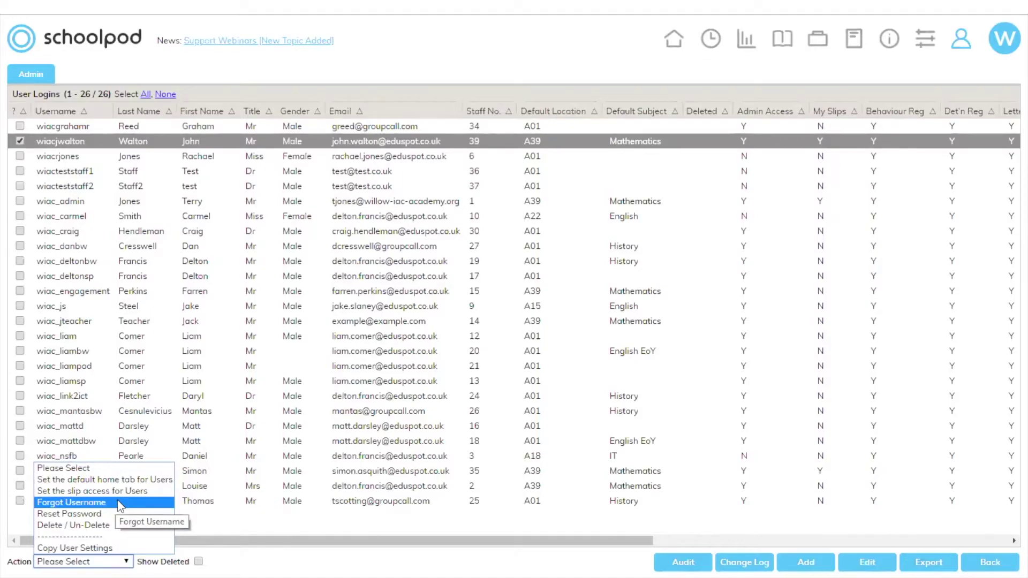
left_click(272, 161)
left_click(272, 157)
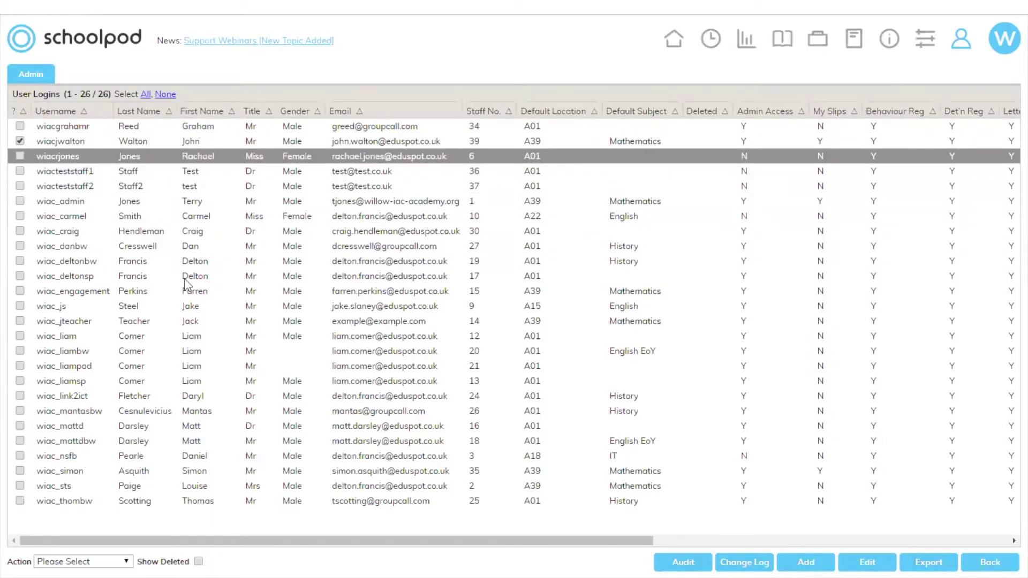
Select all user logins and check the Forgot Username and Reset Password actions for them without running either
left_click(145, 94)
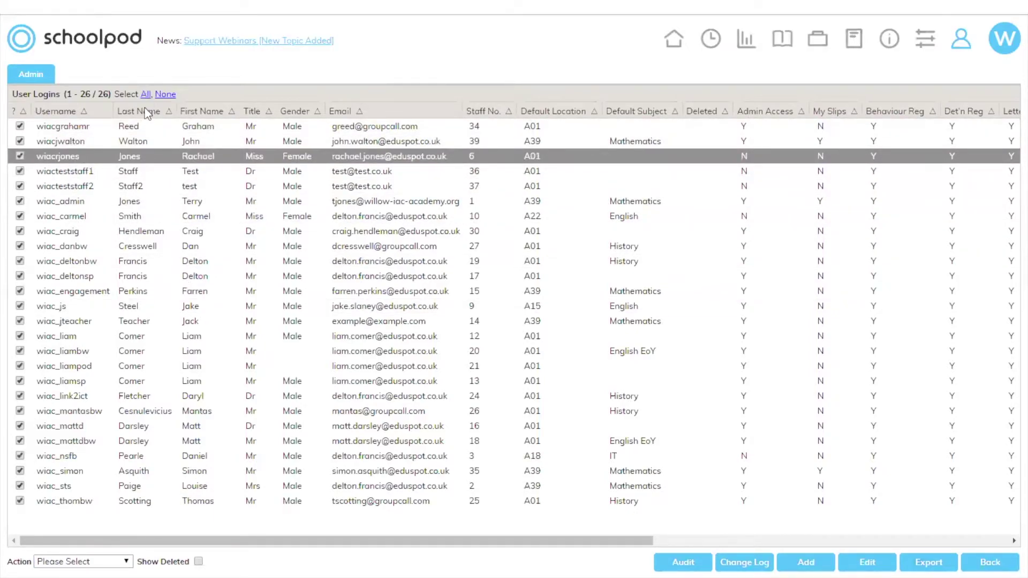
left_click(83, 561)
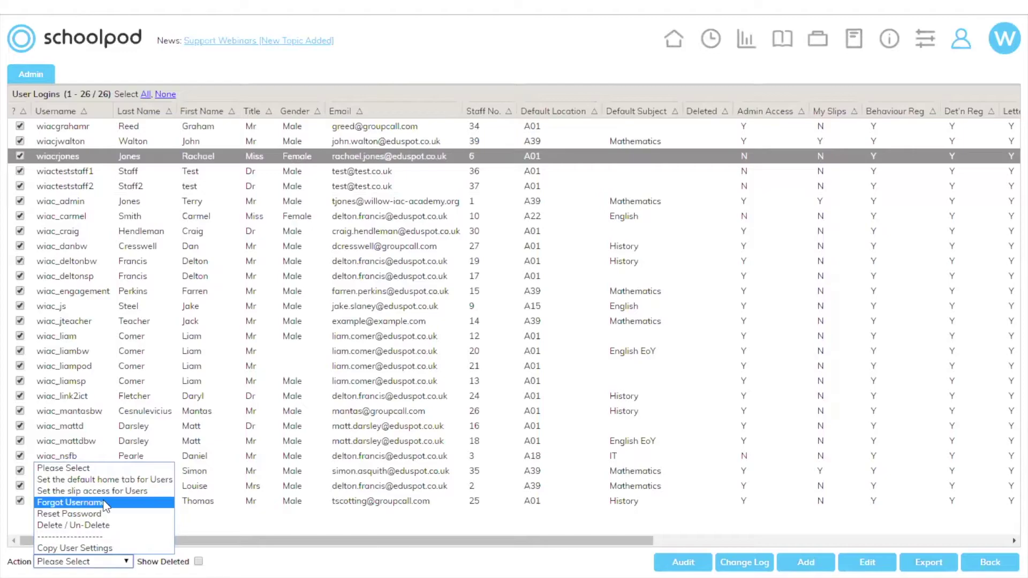
left_click(365, 200)
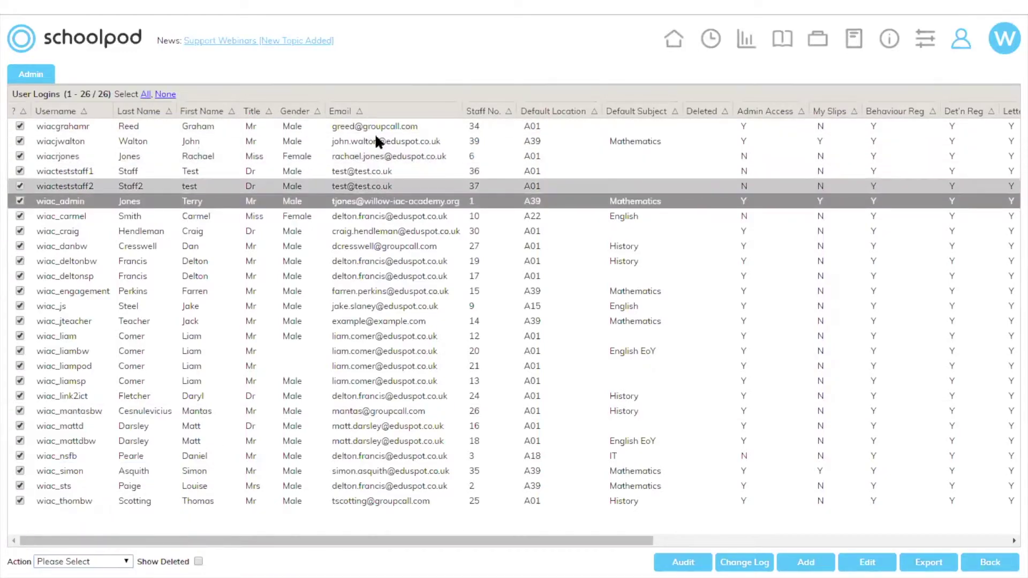
left_click(83, 561)
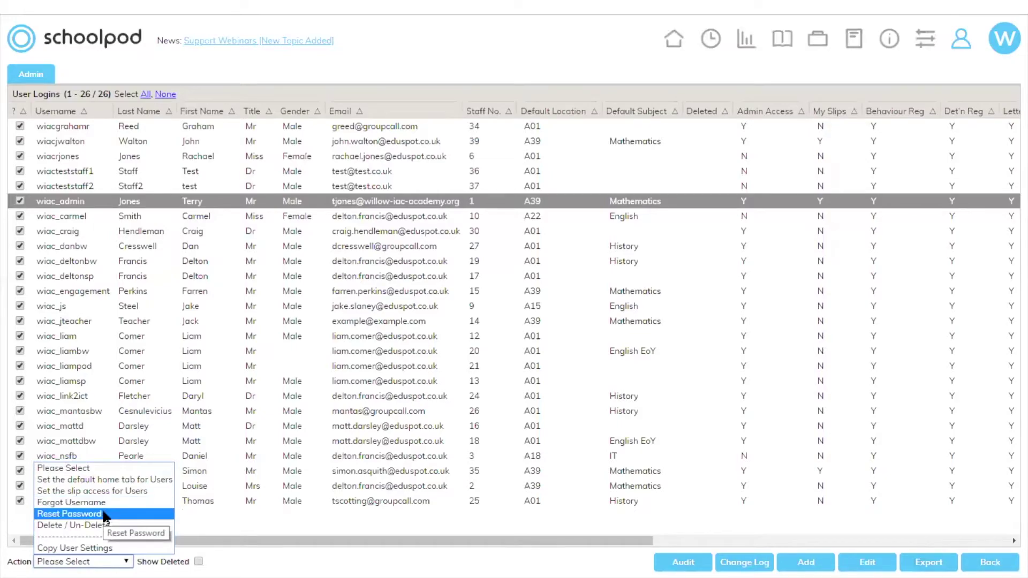
left_click(300, 247)
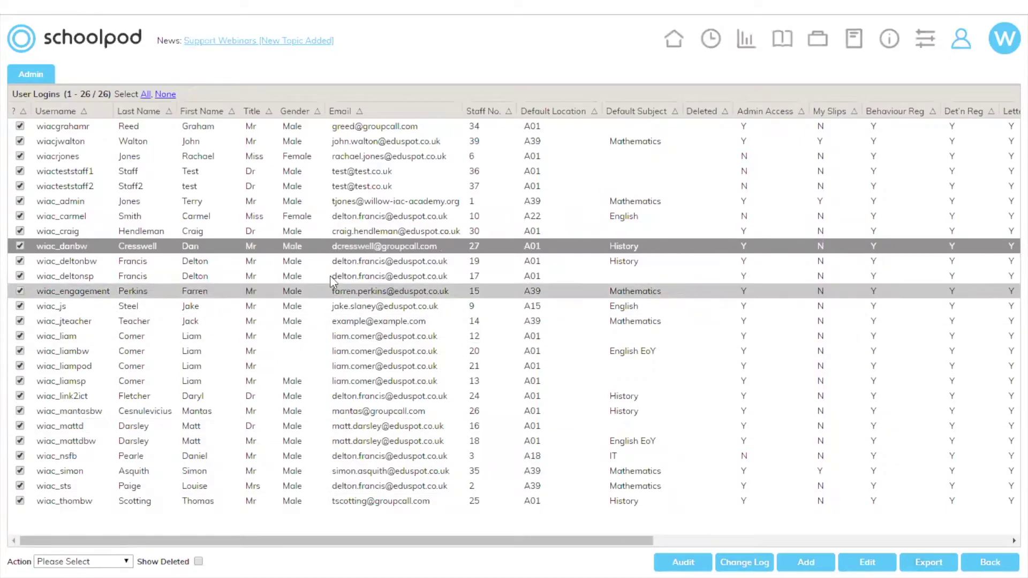
Open the login with staff number 30 to view its user details, role, defaults and access settings, closing without saving
left_click(242, 228)
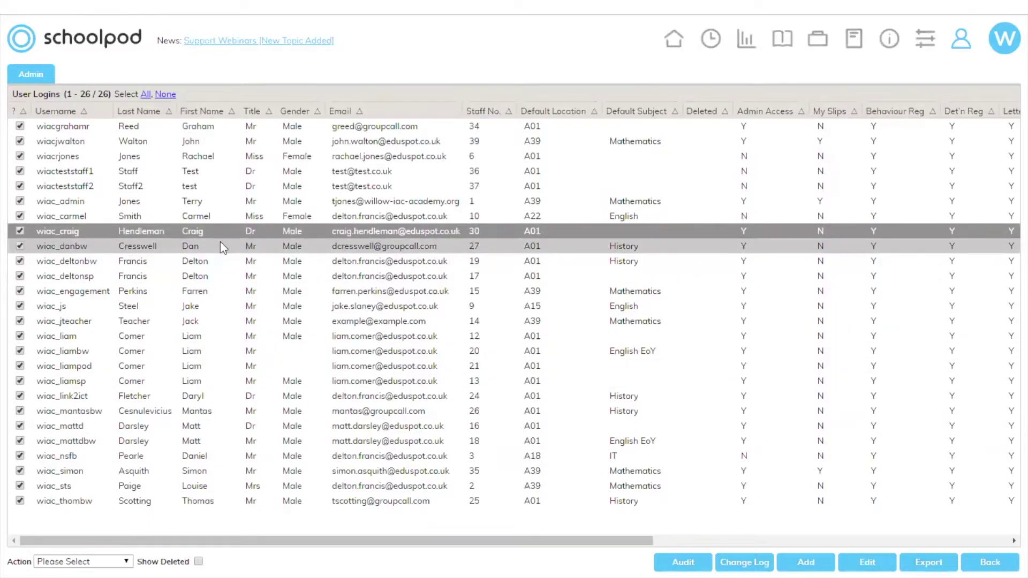
double_click(220, 226)
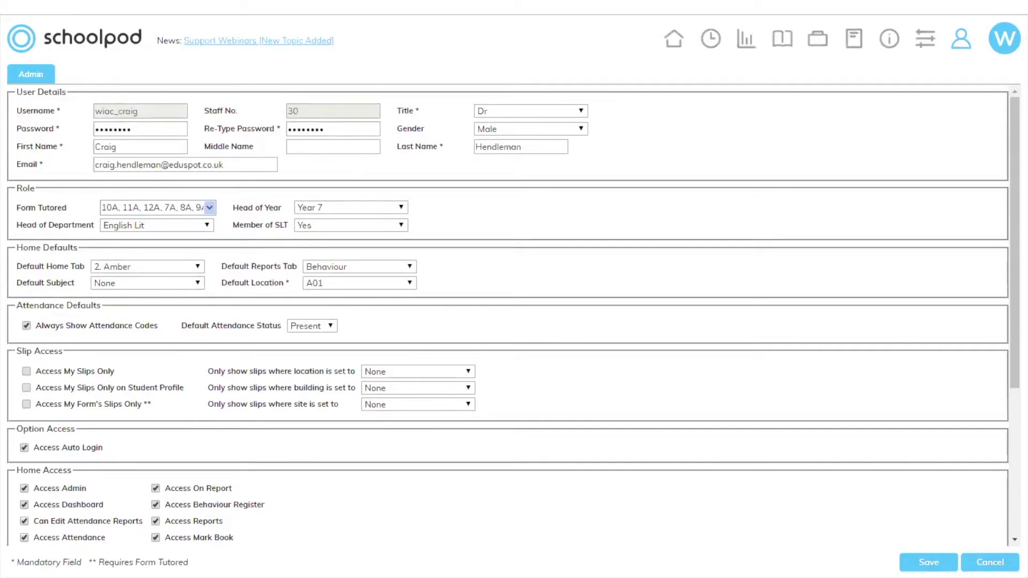
left_click(989, 562)
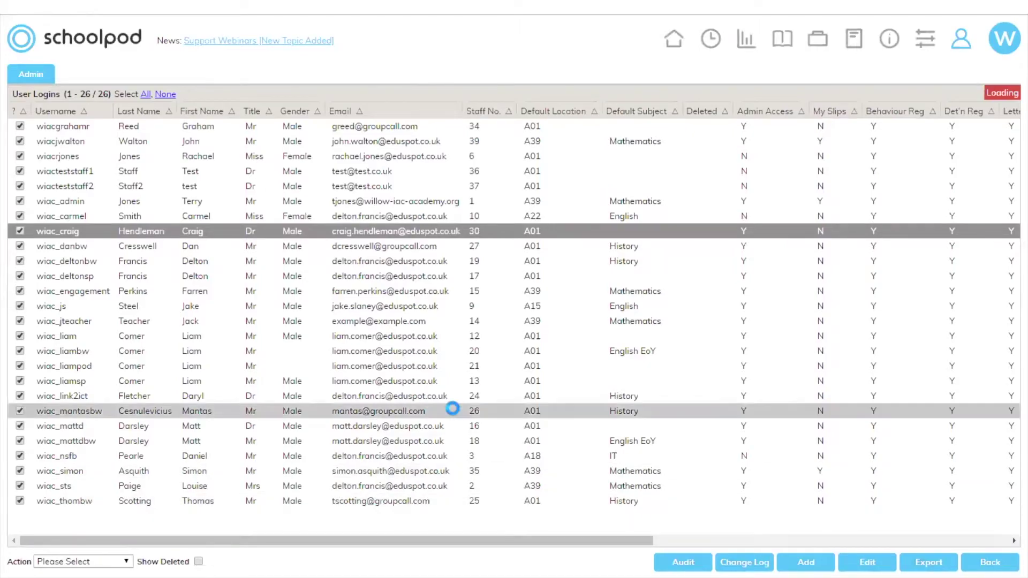
Return to the staff administration, open Manage Slip Access and list the user access for the Serious Incident slip
key("alt+Left")
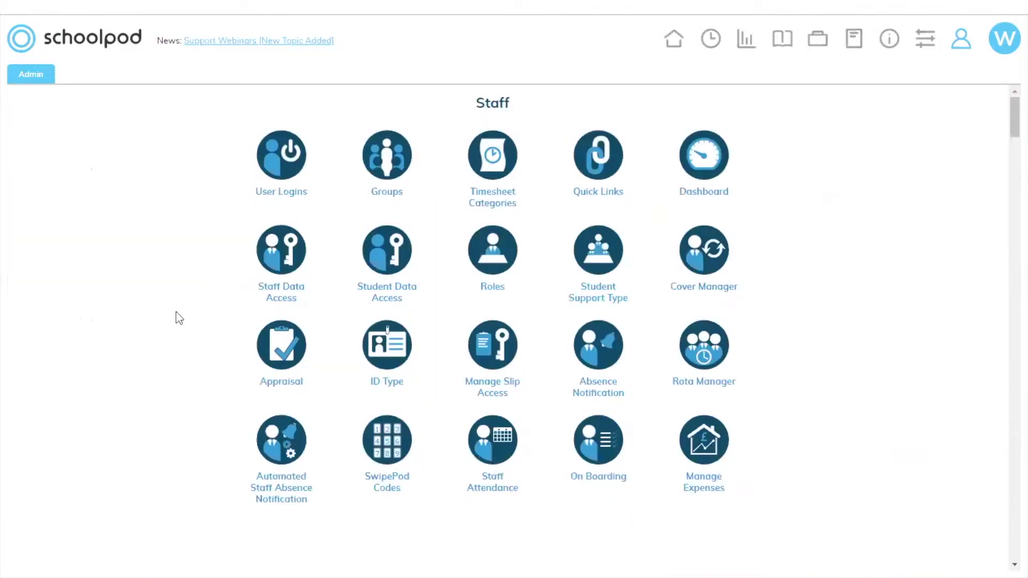
left_click(497, 349)
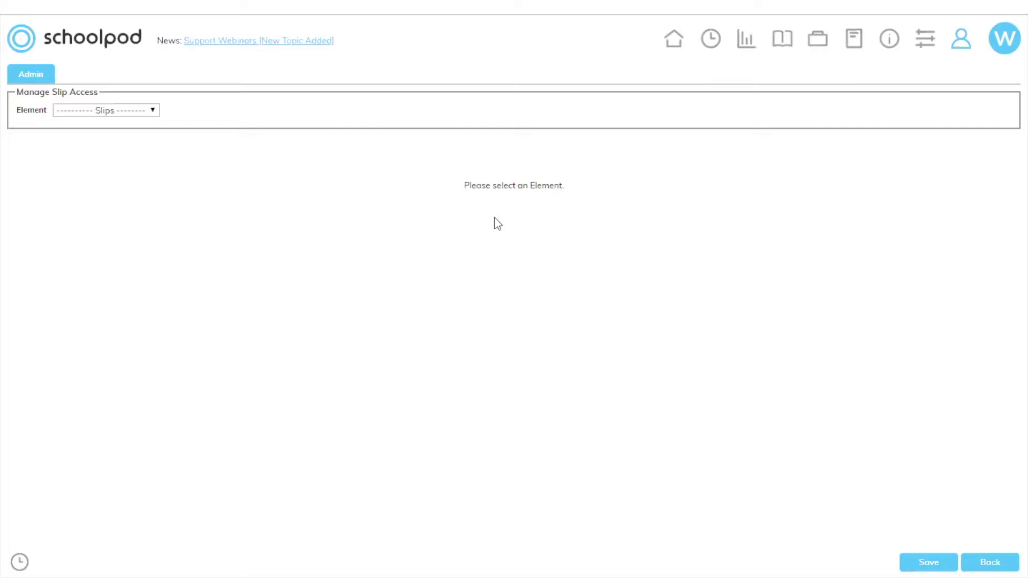
left_click(124, 110)
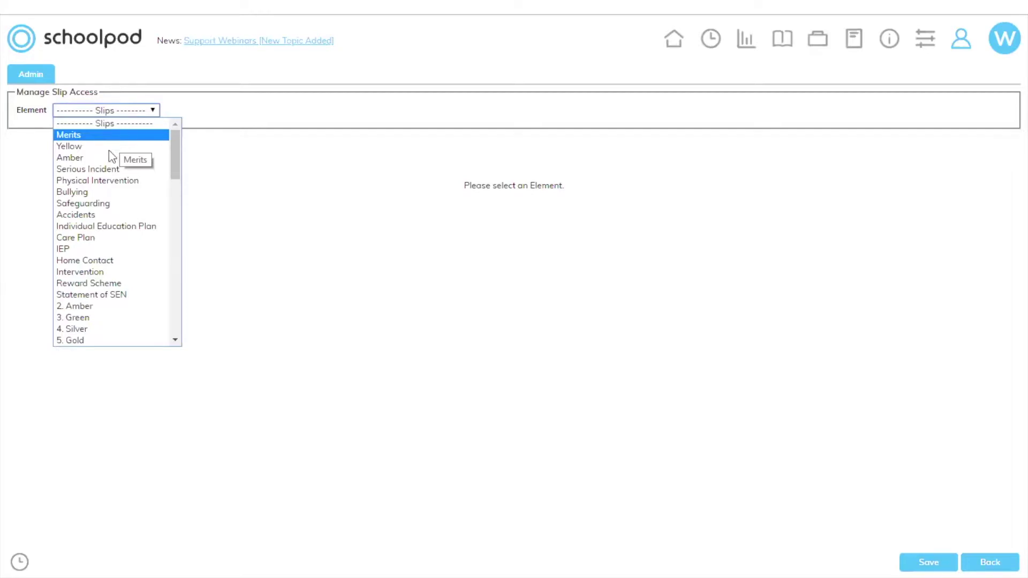
left_click(120, 170)
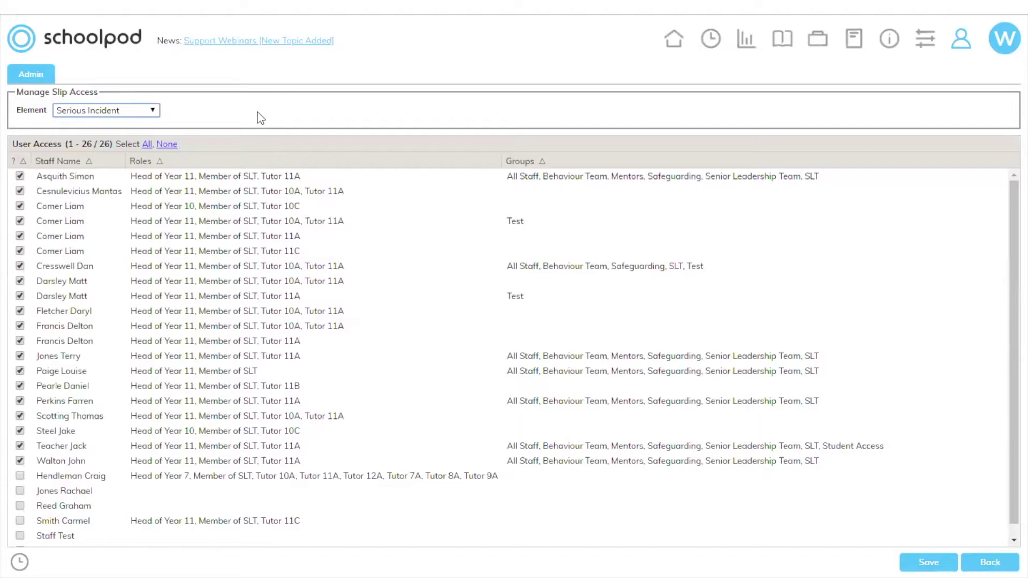
Tick all staff for Serious Incident access, clear the whole selection, and tick three individual staff members instead without saving
scroll(172, 349, "down", 1)
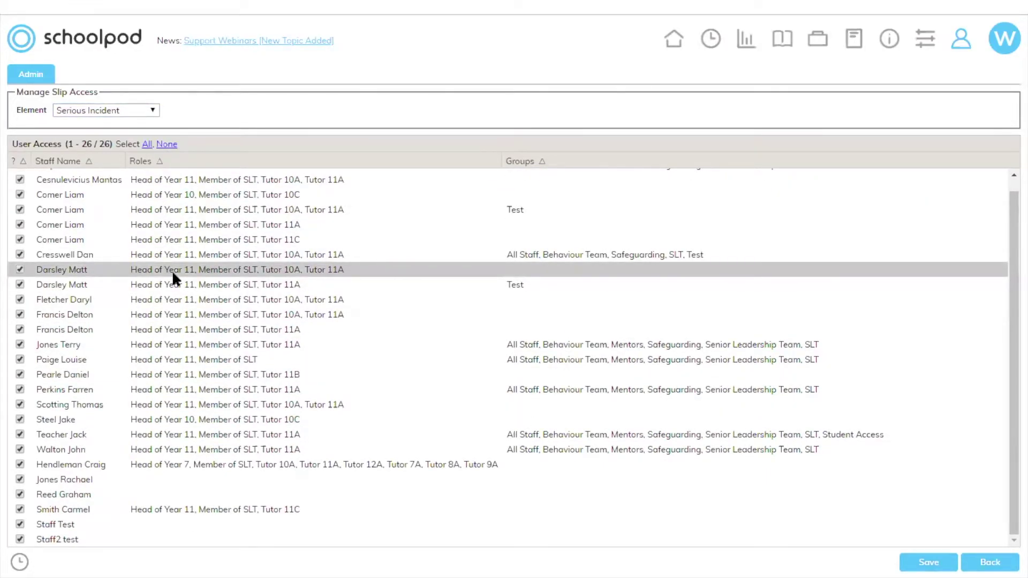
left_click(166, 144)
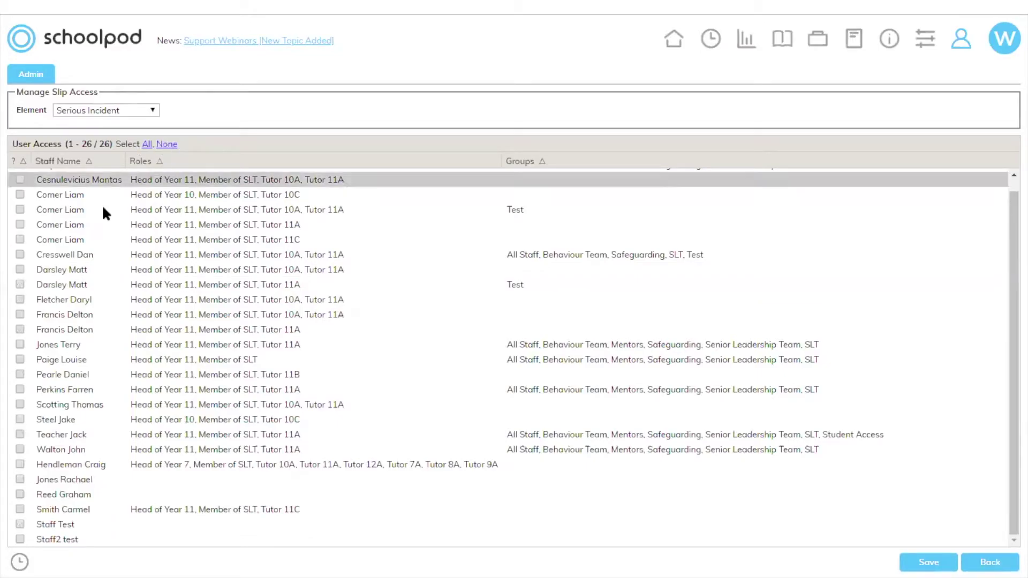
left_click(20, 193)
left_click(20, 179)
left_click(19, 269)
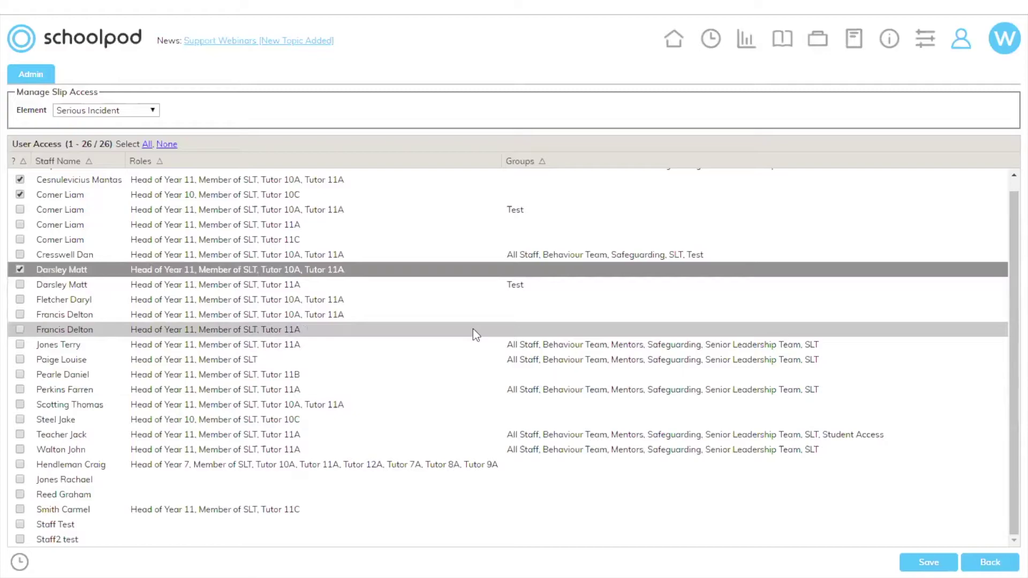
left_click(145, 111)
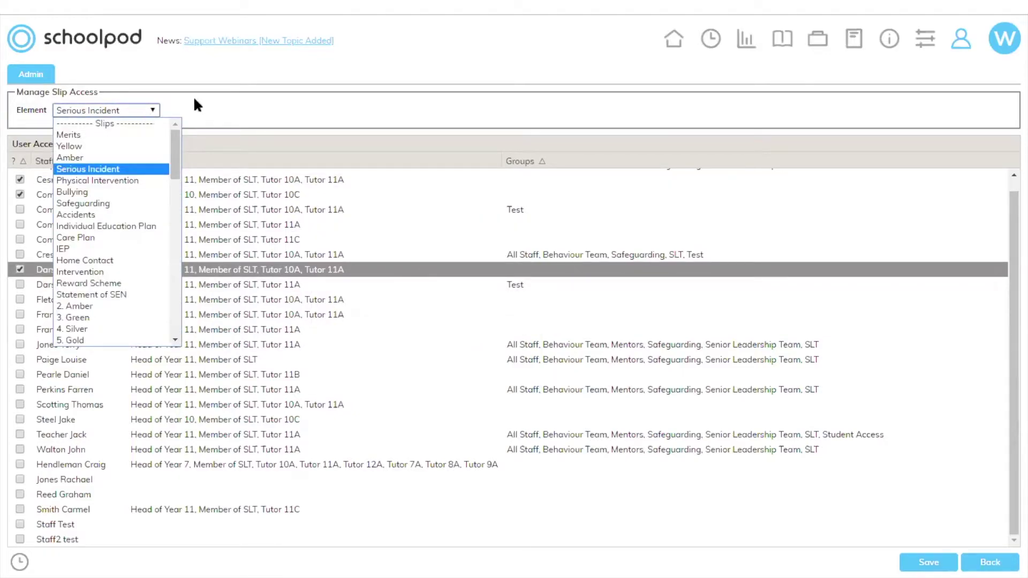
left_click(231, 102)
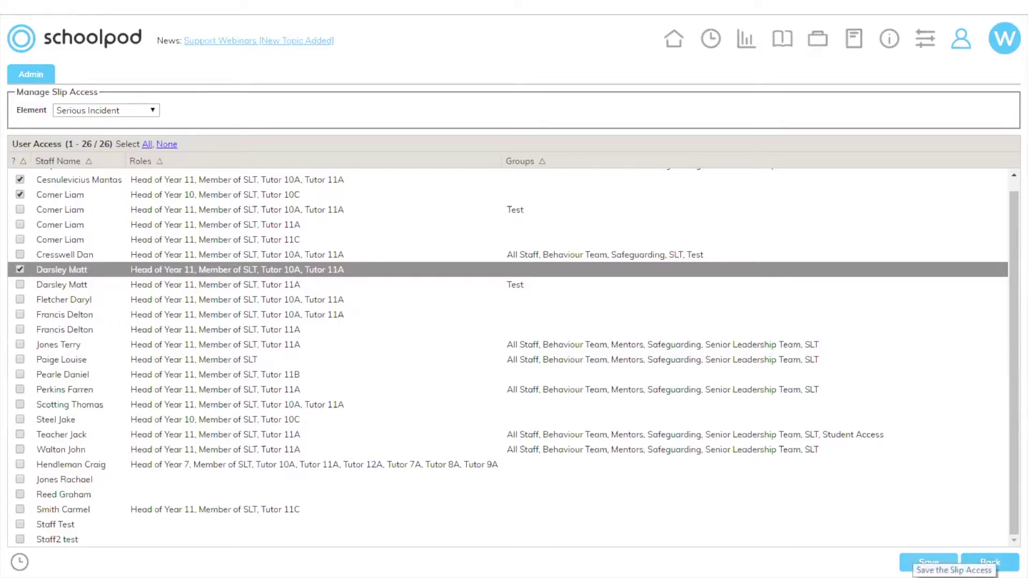
List the user access for the Amber slip, and review the modules and options whose access can also be managed
left_click(140, 112)
left_click(137, 159)
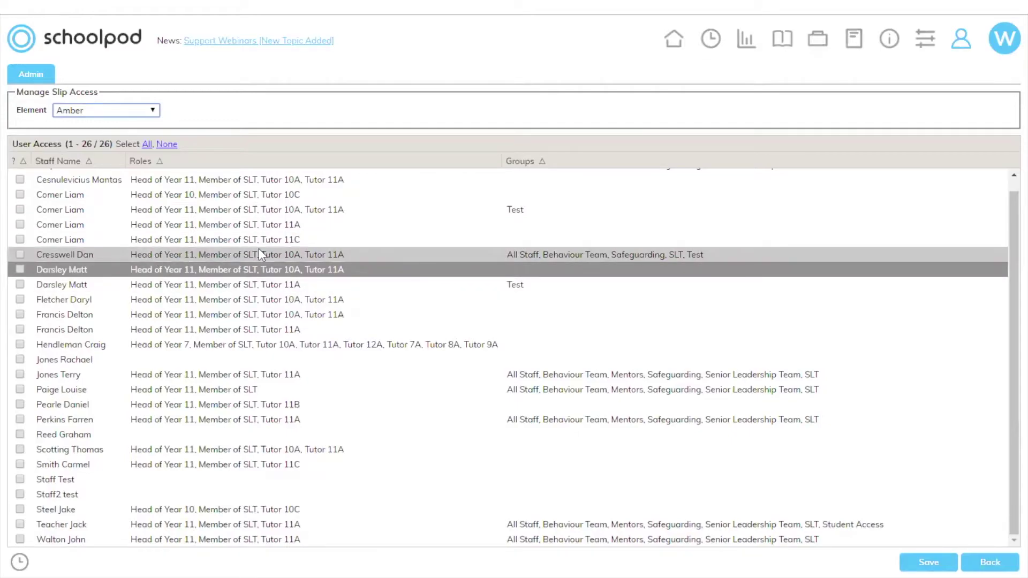
left_click(144, 111)
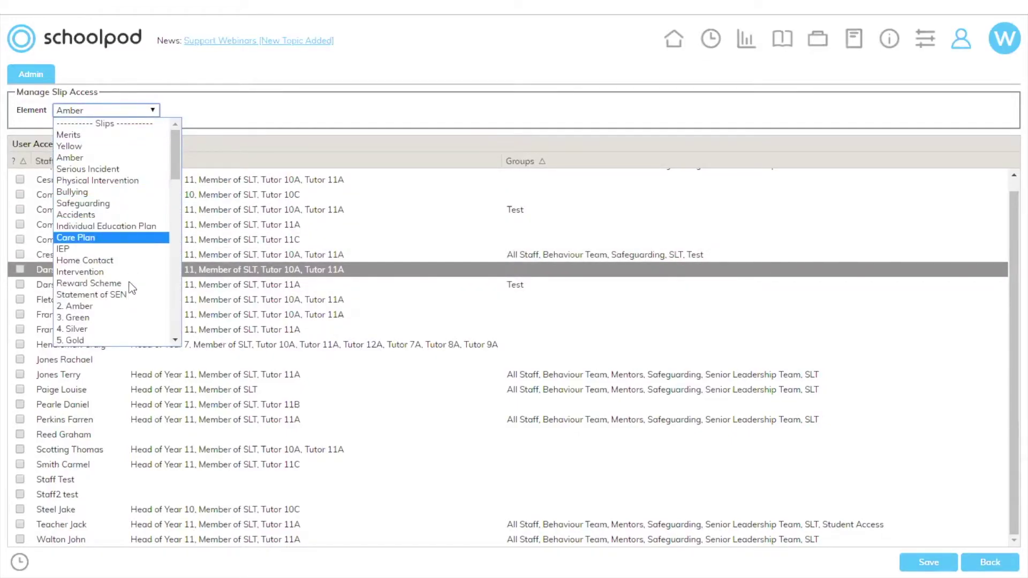
left_click_drag(175, 145, 178, 242)
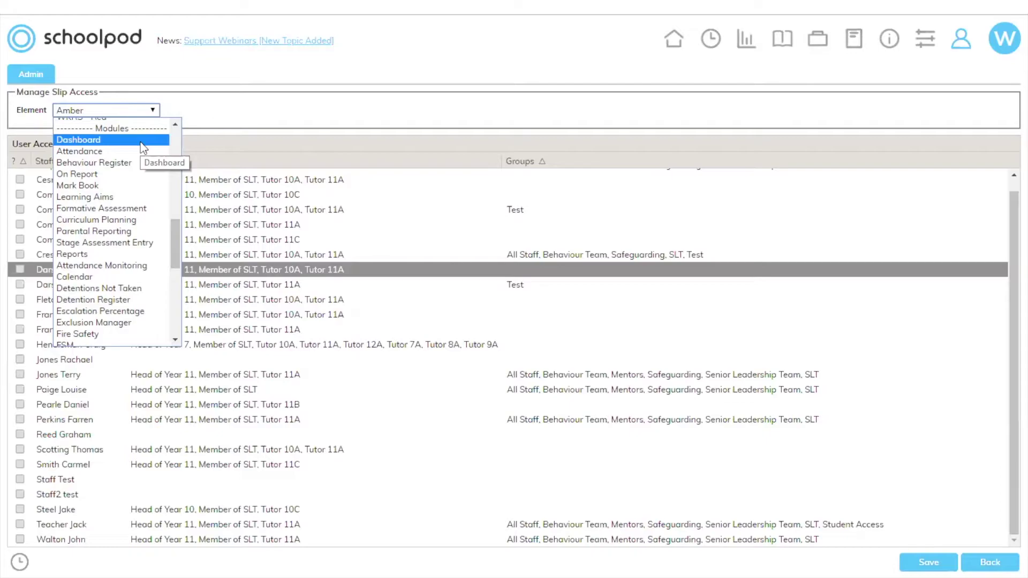
scroll(113, 161, "up", 1)
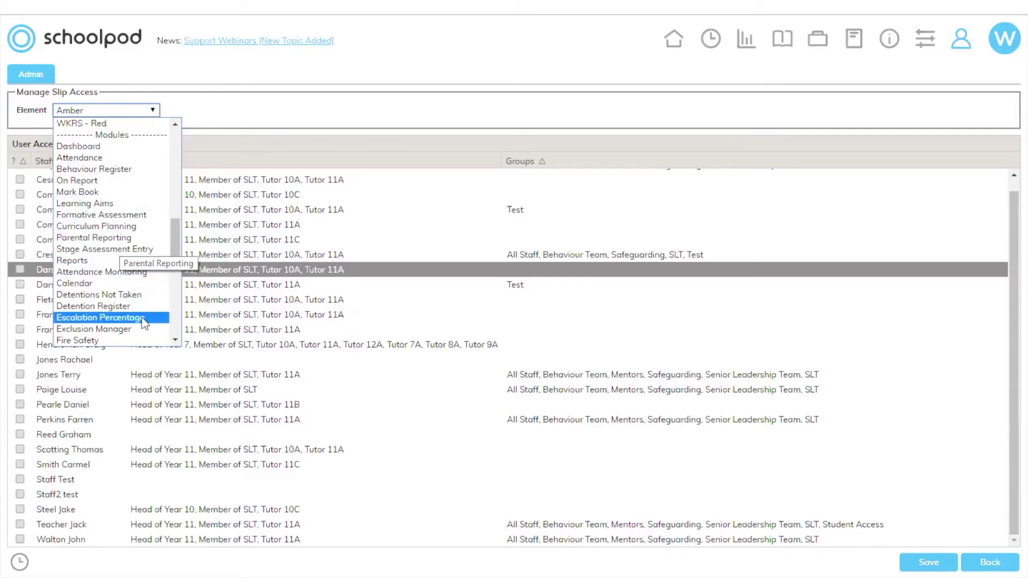
left_click_drag(171, 236, 175, 270)
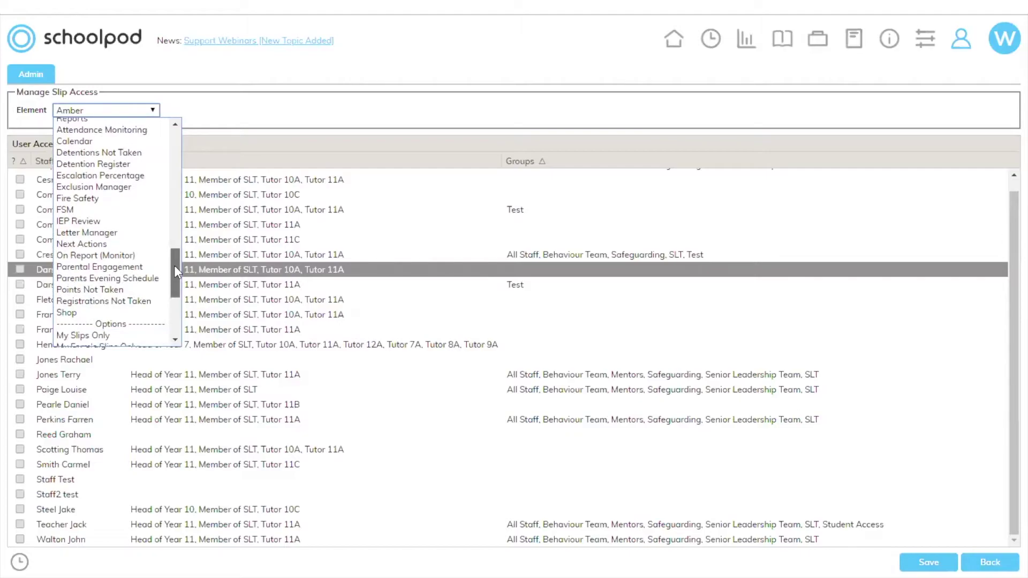
left_click(105, 231)
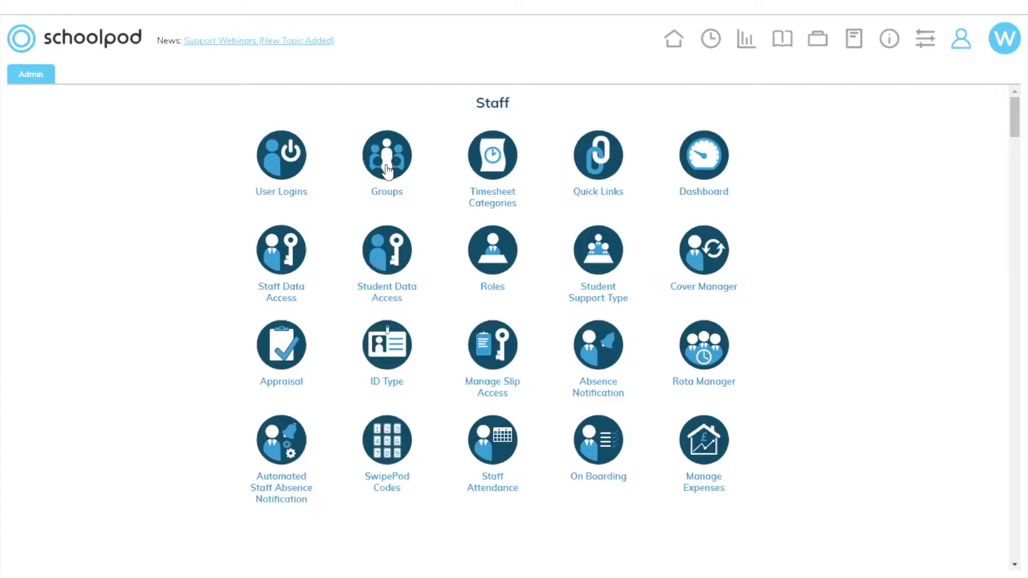
Open the staff Groups list and view the membership selection for the English group, closing it without saving
left_click(386, 170)
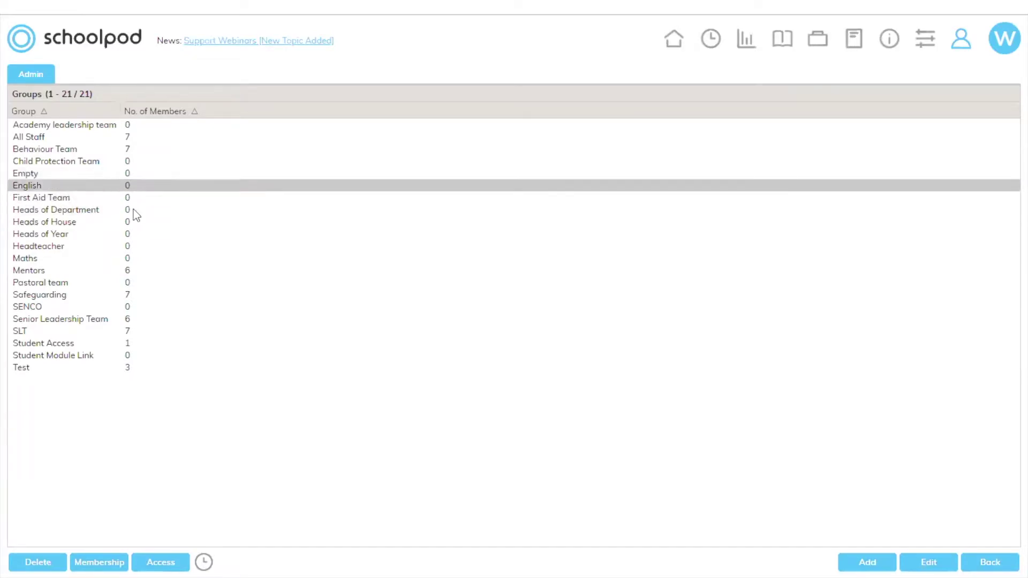
double_click(111, 185)
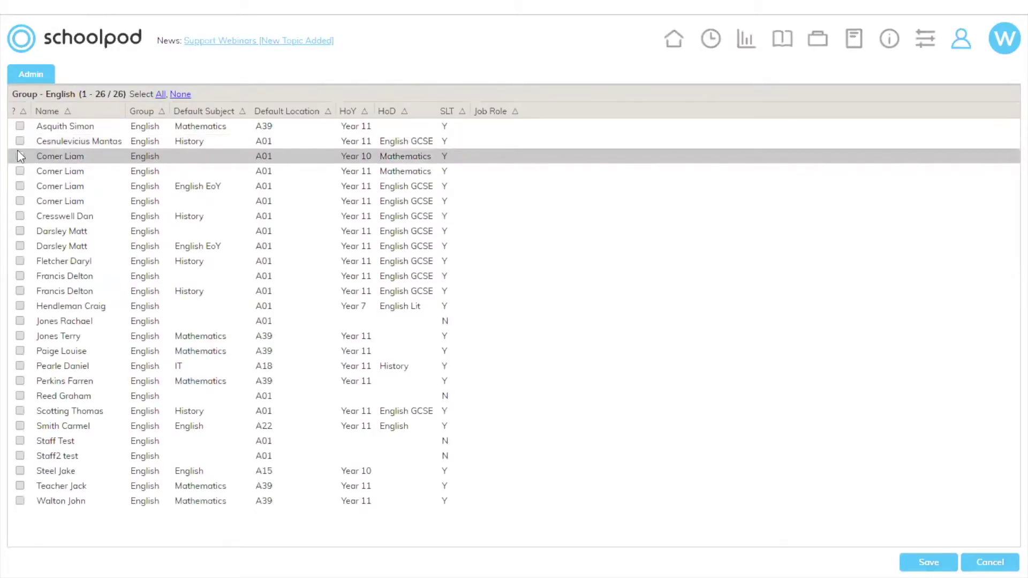
left_click(989, 562)
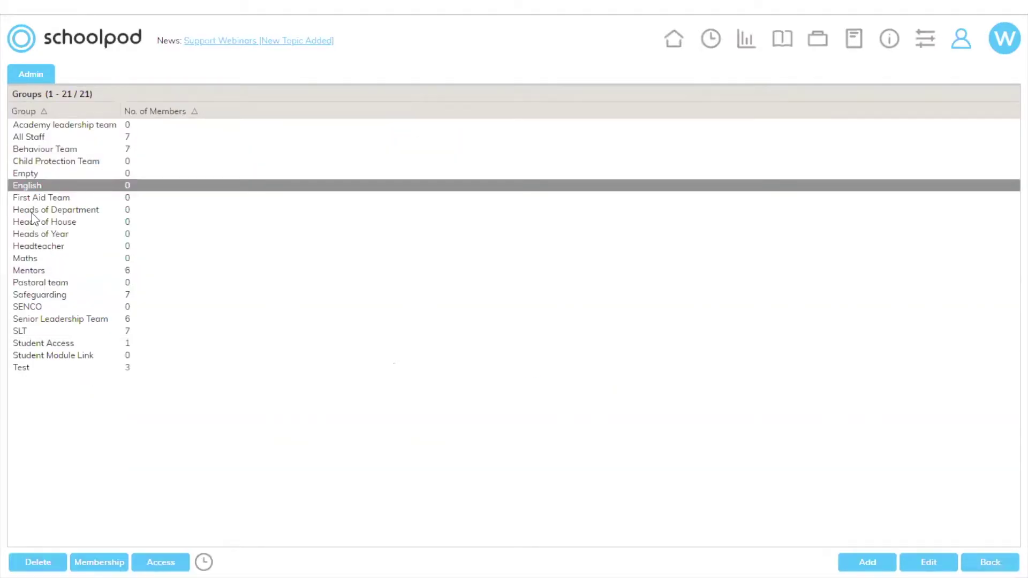
View the membership selection for the SLT group, close it without saving, and return to the staff administration
left_click(69, 332)
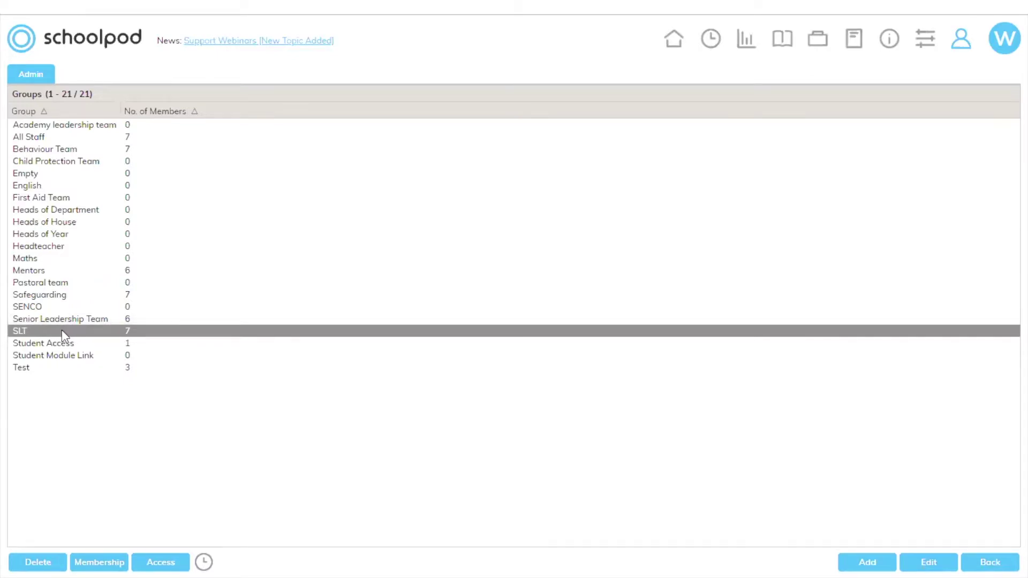
double_click(69, 333)
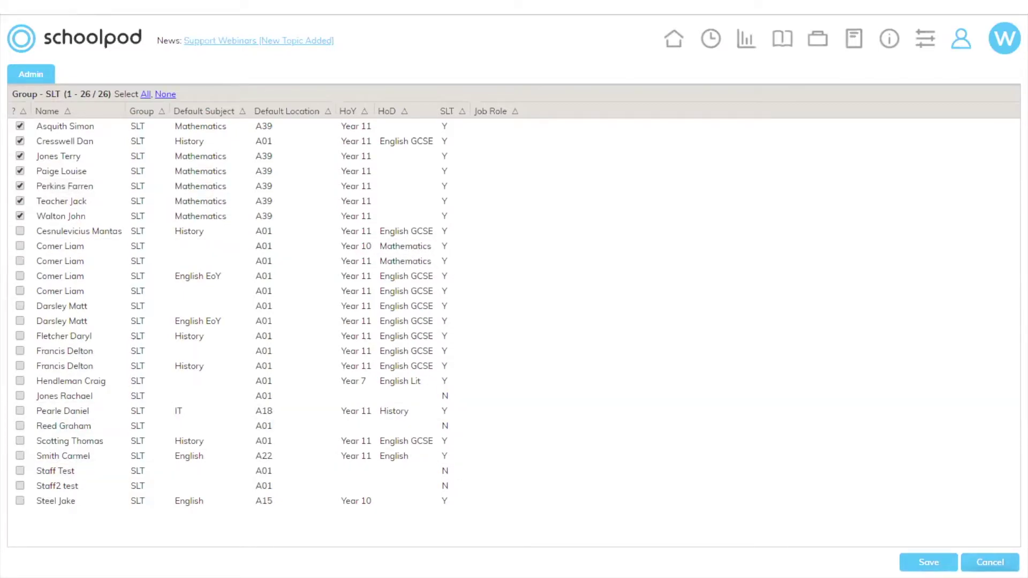
left_click(990, 562)
left_click(982, 561)
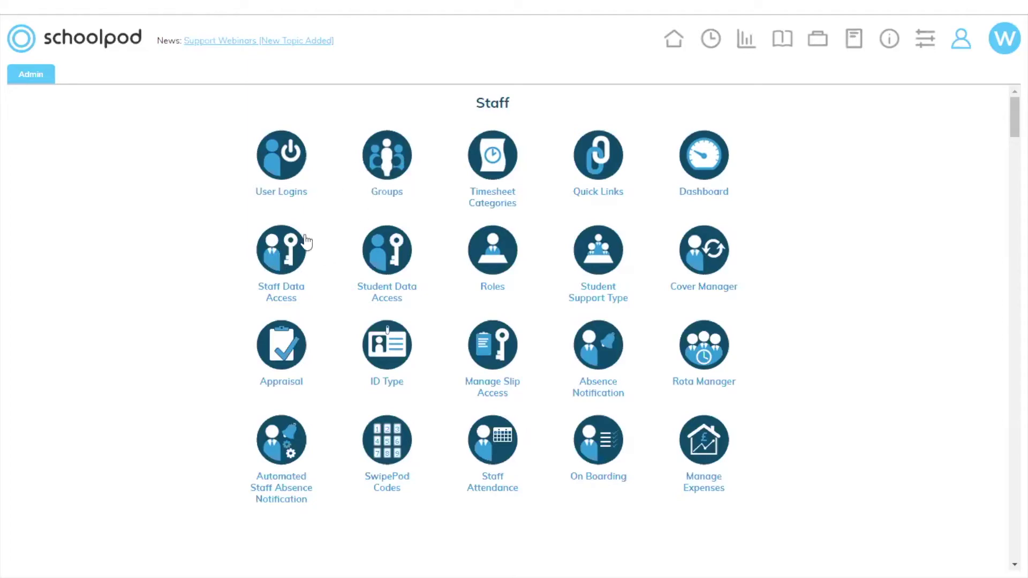
Open Staff Data Access, review the groups selectable for Salary / Contract, and revisit the staff Groups list
left_click(282, 259)
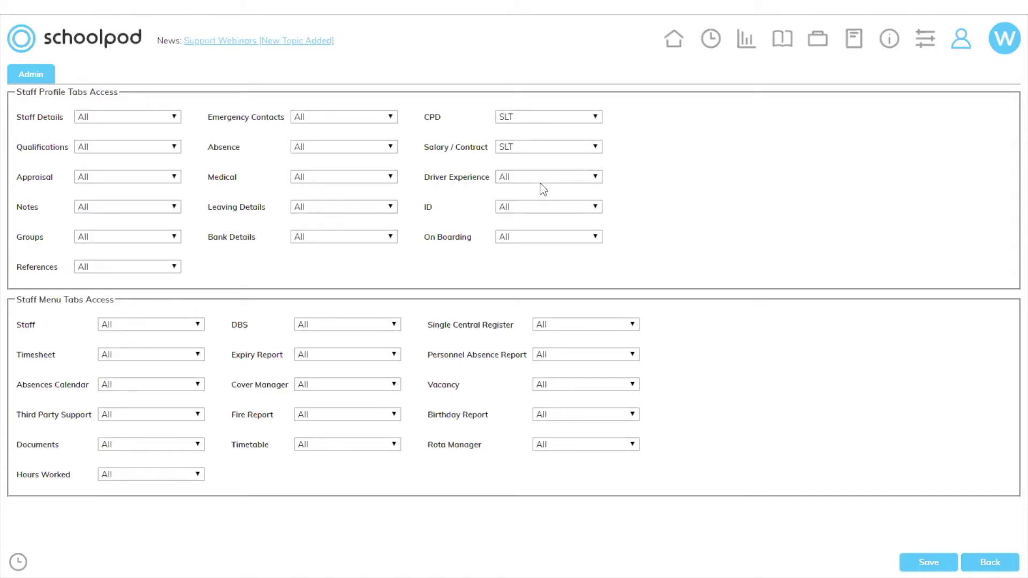
left_click(529, 149)
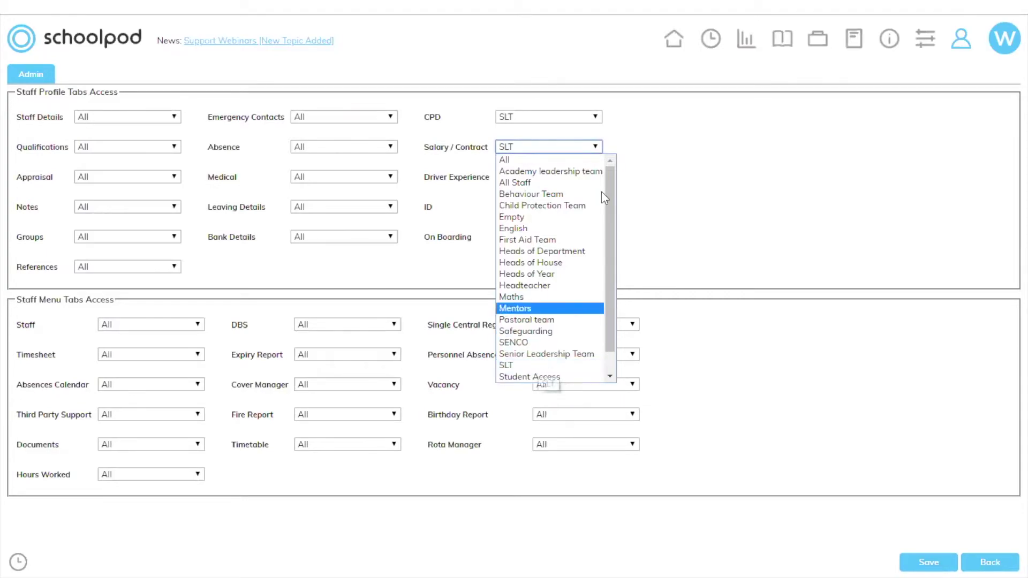
left_click(508, 151)
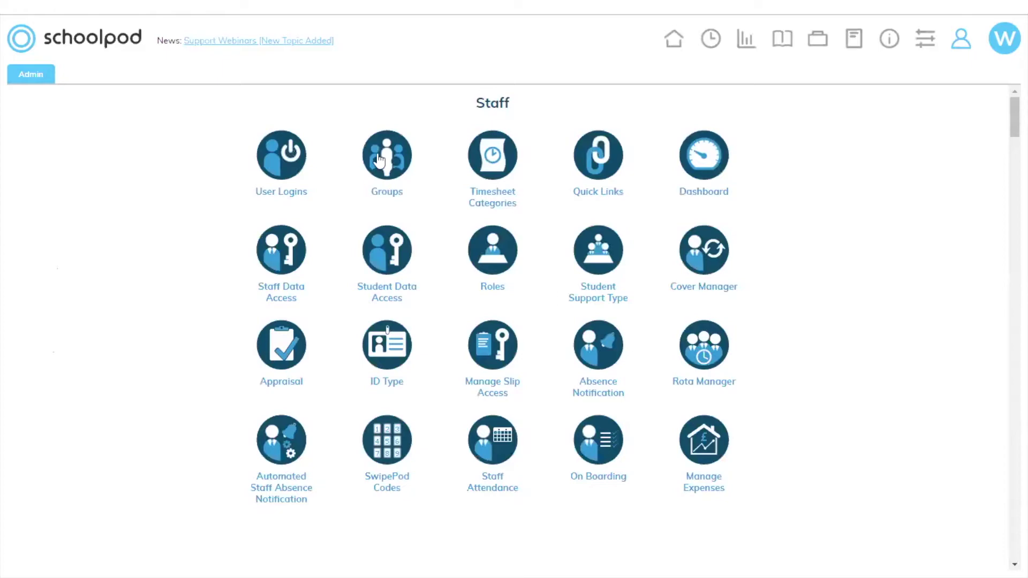
left_click(387, 155)
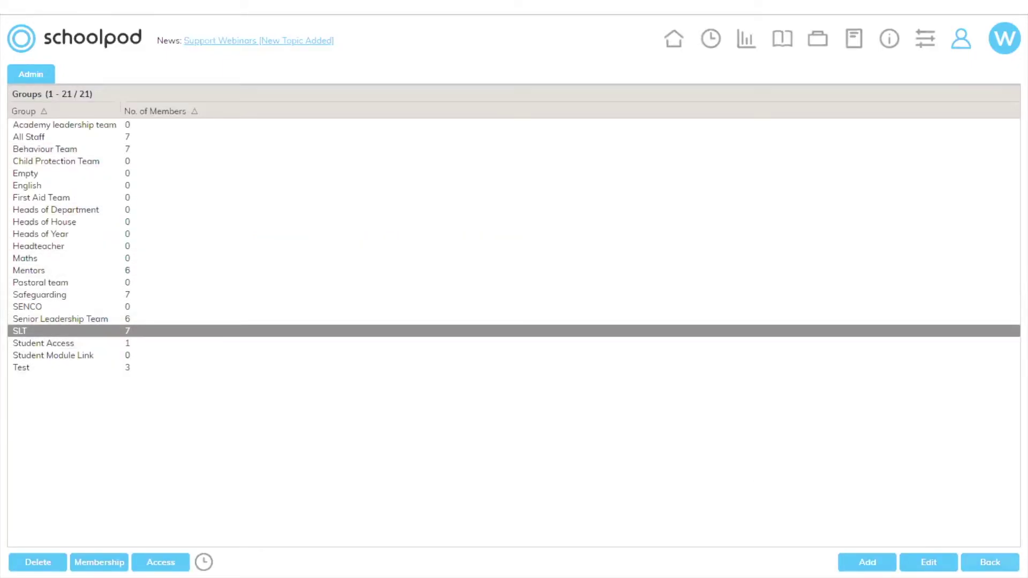
left_click(990, 562)
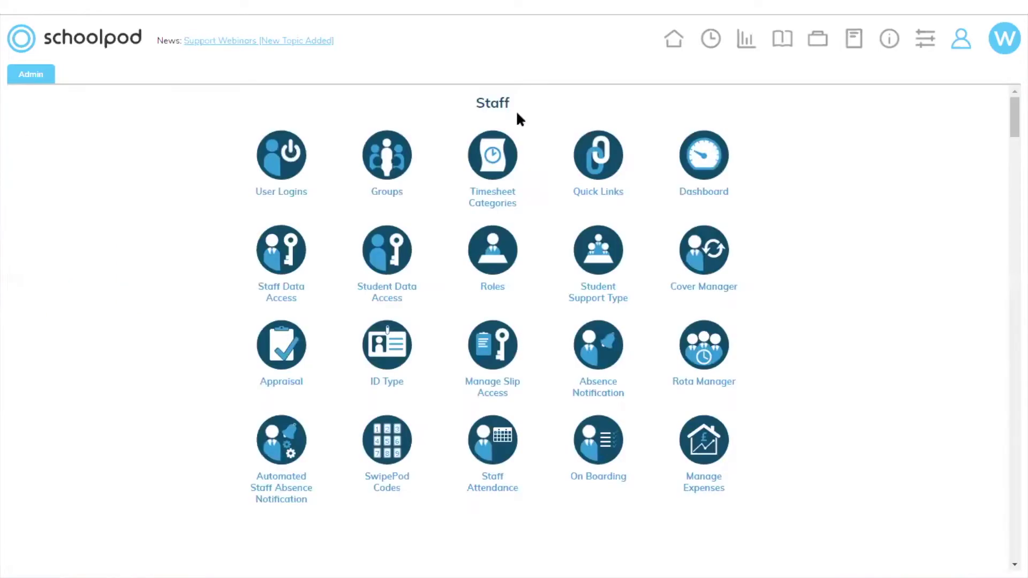
Open Student Data Access, review the visibility settings, and restrict the Medical student tab to Heads of Year
left_click(399, 261)
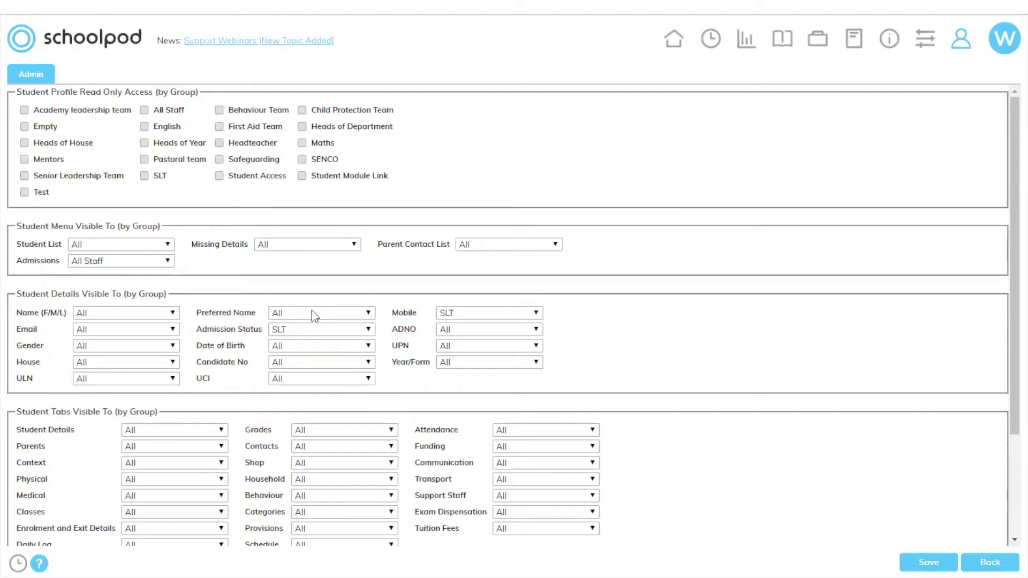
scroll(310, 313, "down", 3)
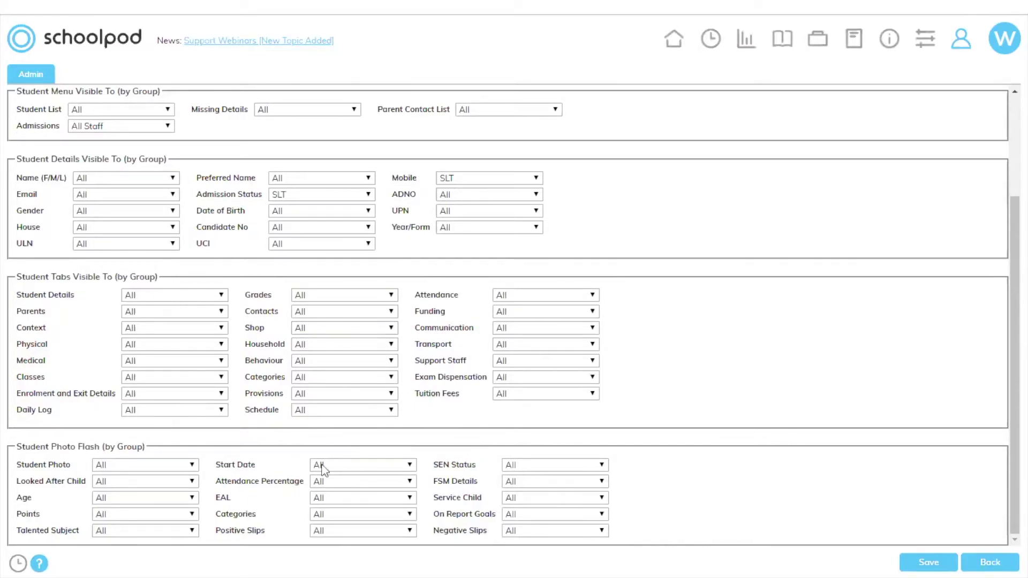
left_click(374, 347)
scroll(348, 327, "down", 1)
left_click(429, 374)
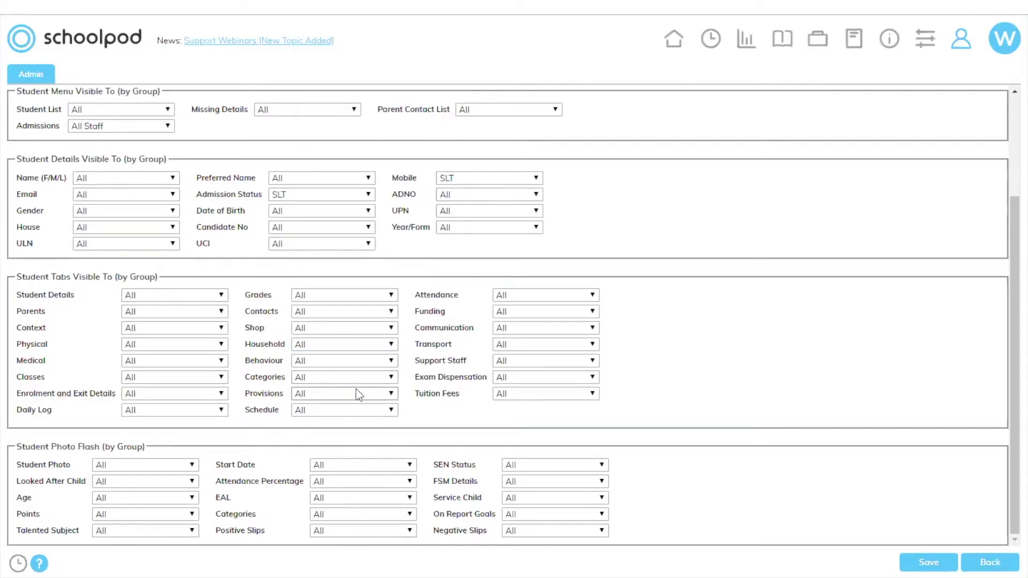
left_click(203, 362)
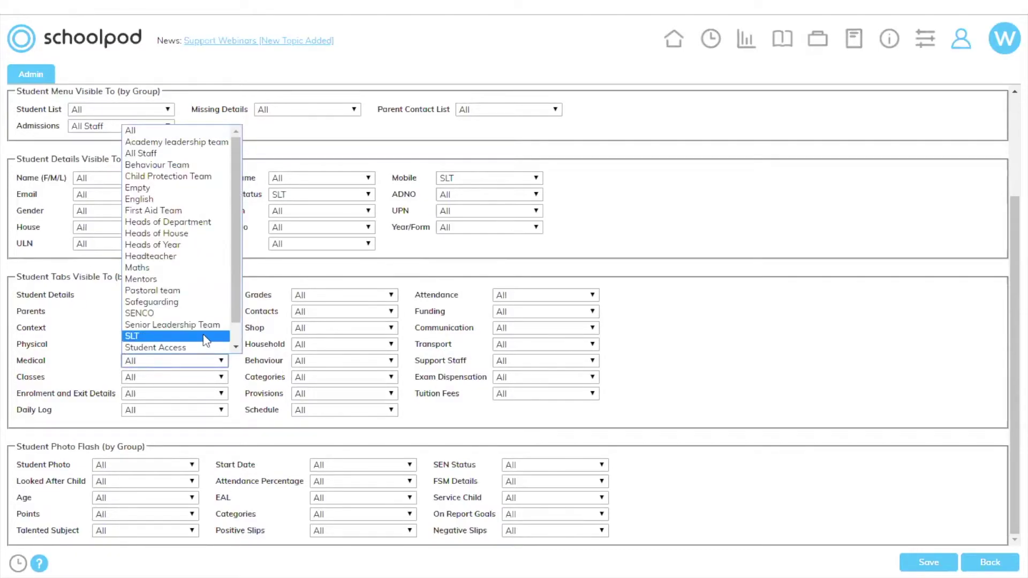
left_click(206, 245)
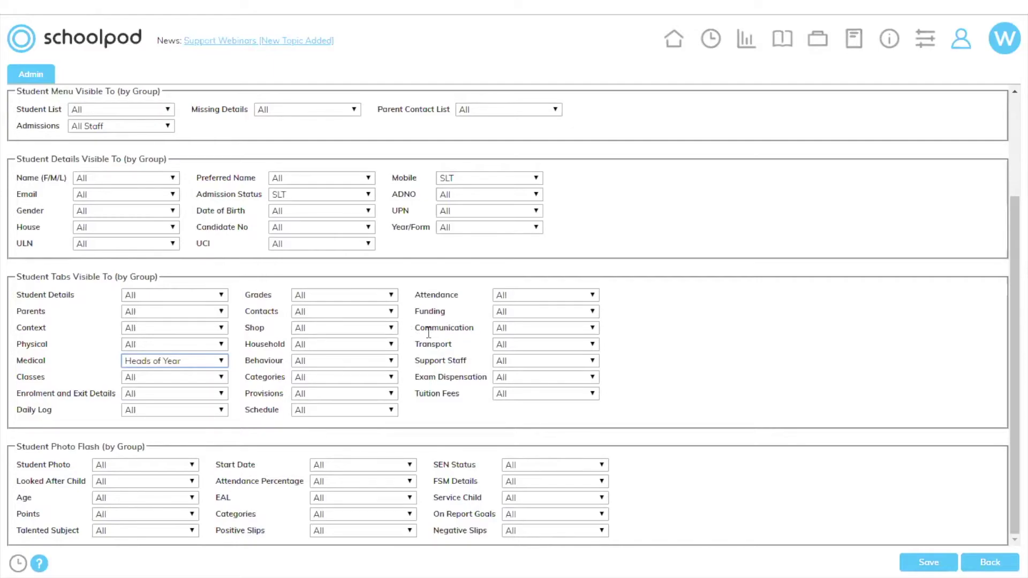
Review the groups selectable for the Shop and Contacts student tabs, and return to the admin menu discarding the changes
left_click(384, 330)
scroll(406, 433, "down", 1)
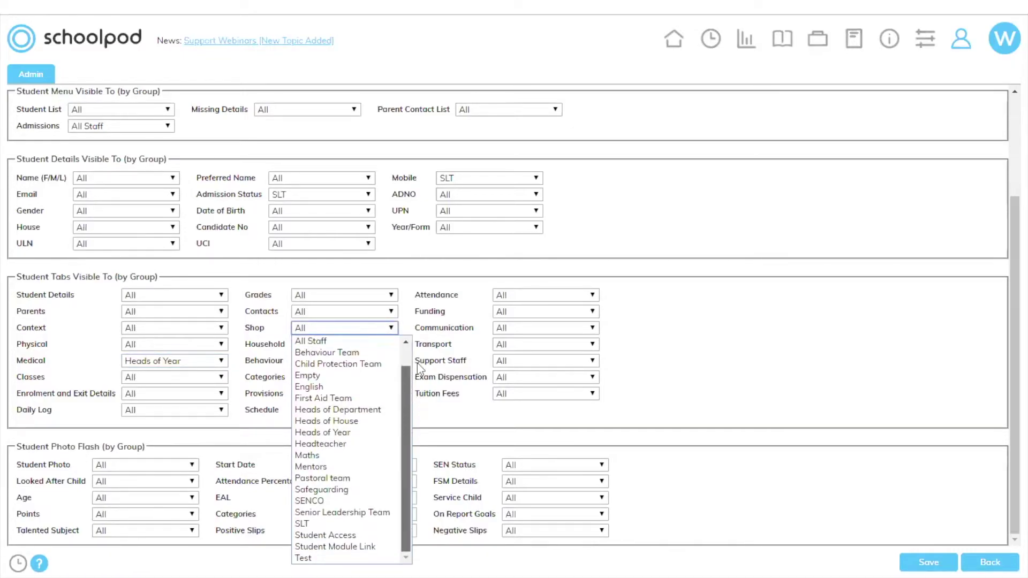
scroll(402, 374, "up", 1)
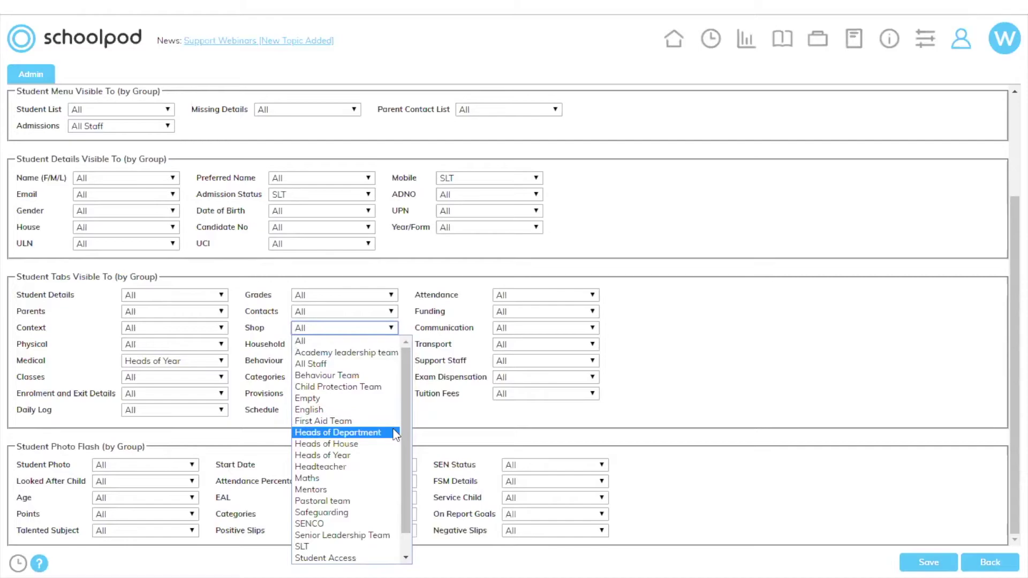
left_click(448, 324)
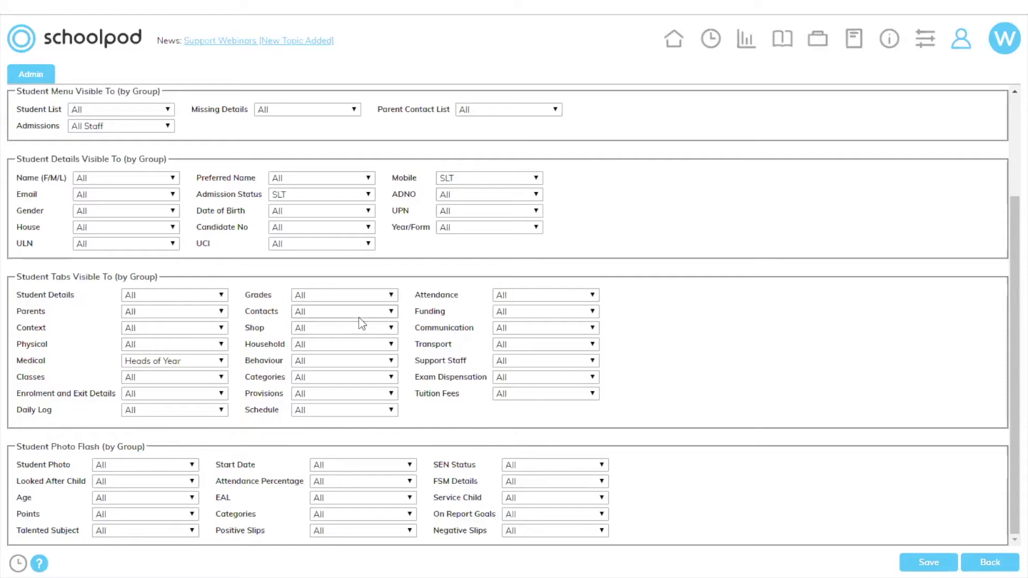
left_click(354, 311)
left_click(452, 312)
left_click(989, 562)
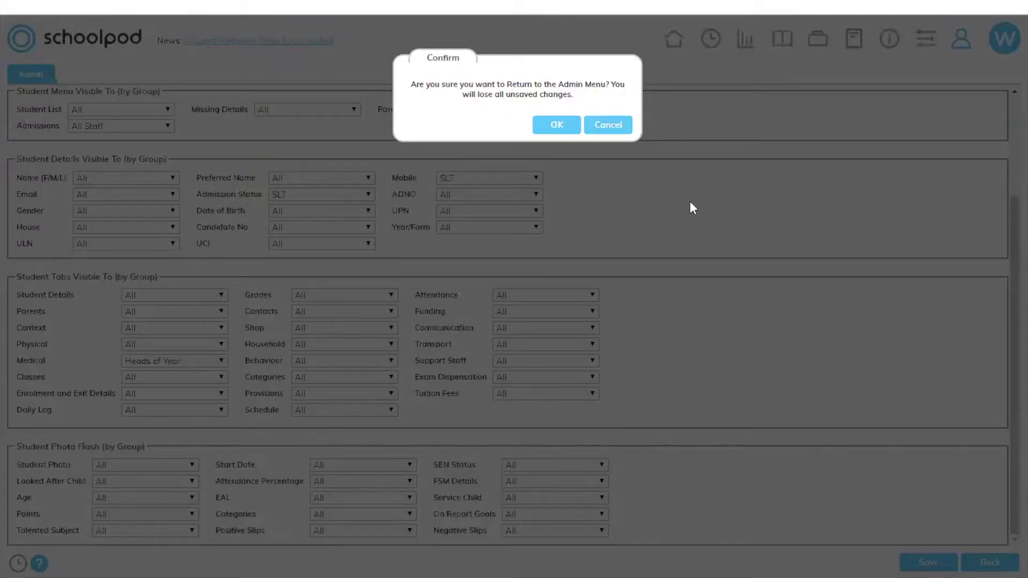
left_click(555, 133)
Add a staff group named None in the Groups list and select it
left_click(408, 175)
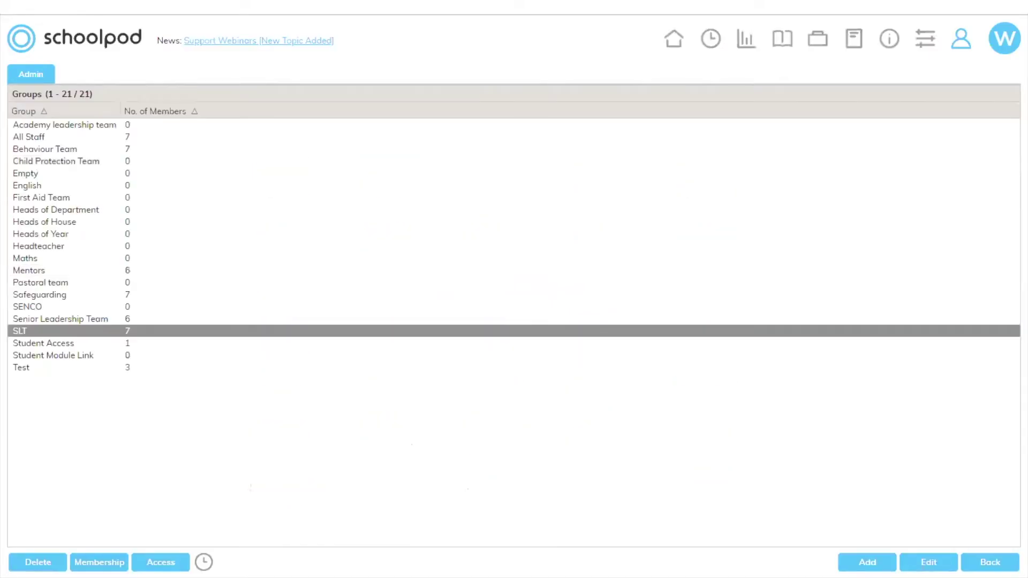
left_click(867, 562)
left_click(496, 297)
type("None")
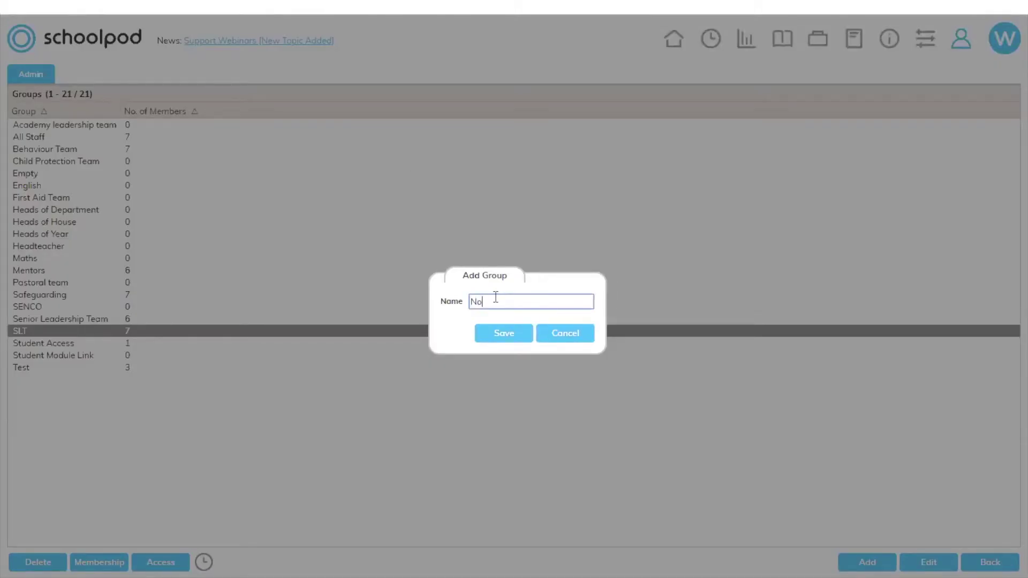
left_click(506, 339)
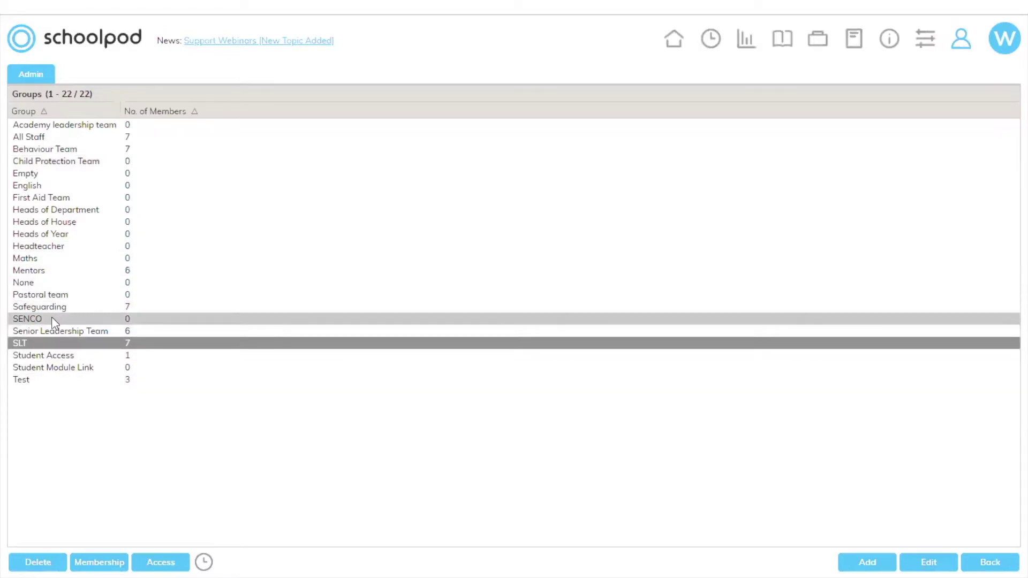
left_click(57, 282)
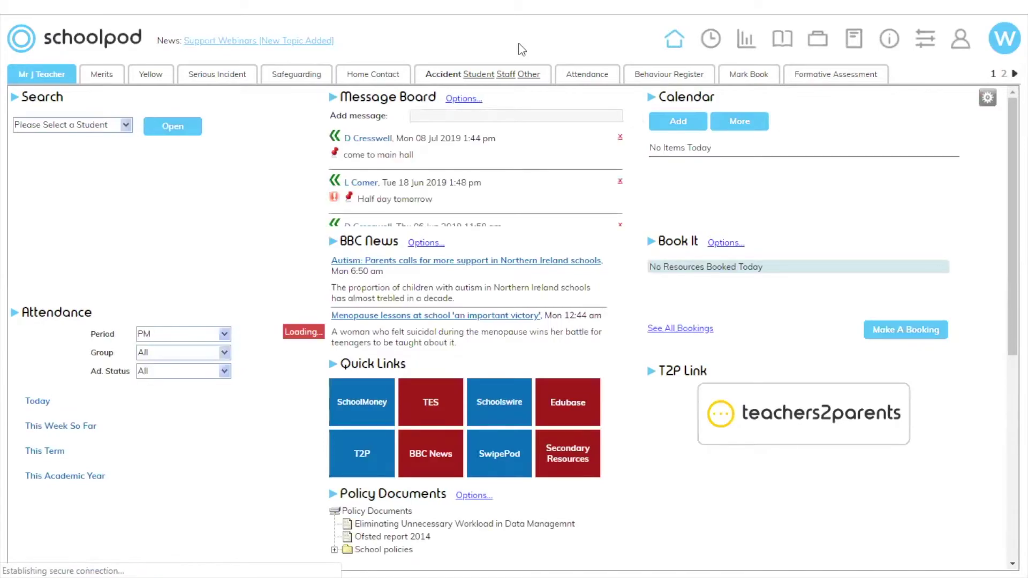
Reopen Student Data Access and set the Shop student tab's visibility to the None group
left_click(960, 45)
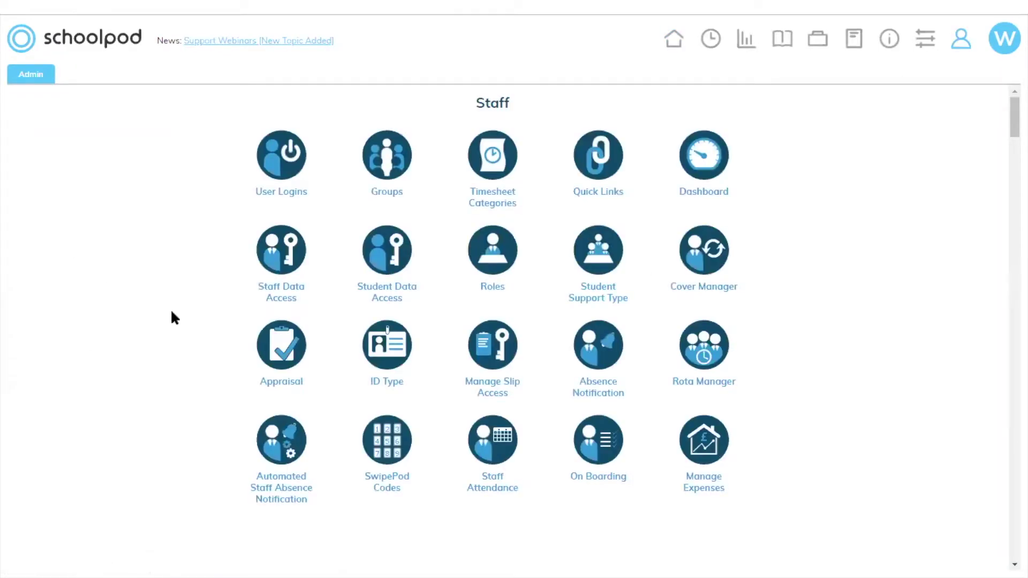
left_click(397, 252)
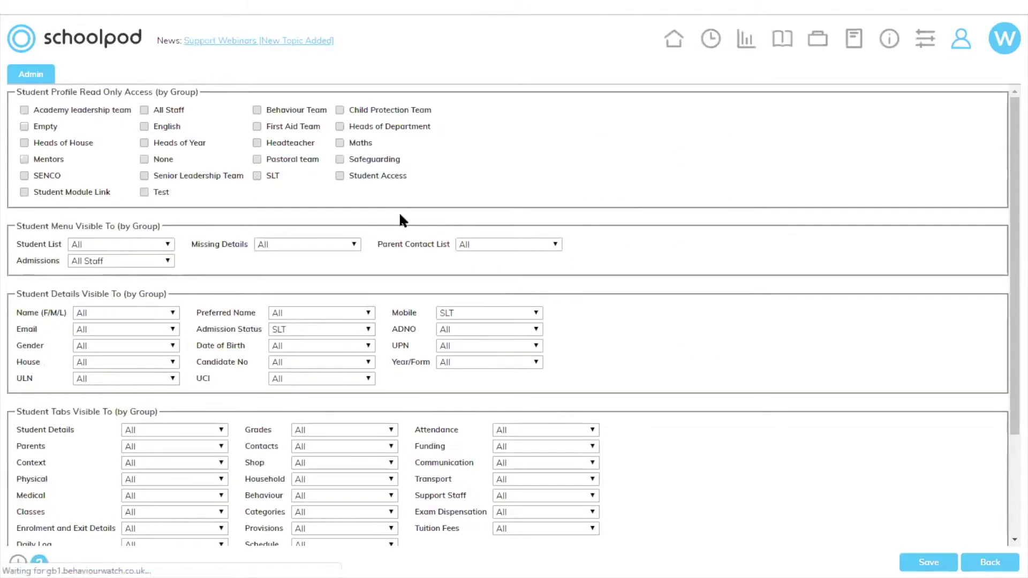
scroll(404, 203, "down", 3)
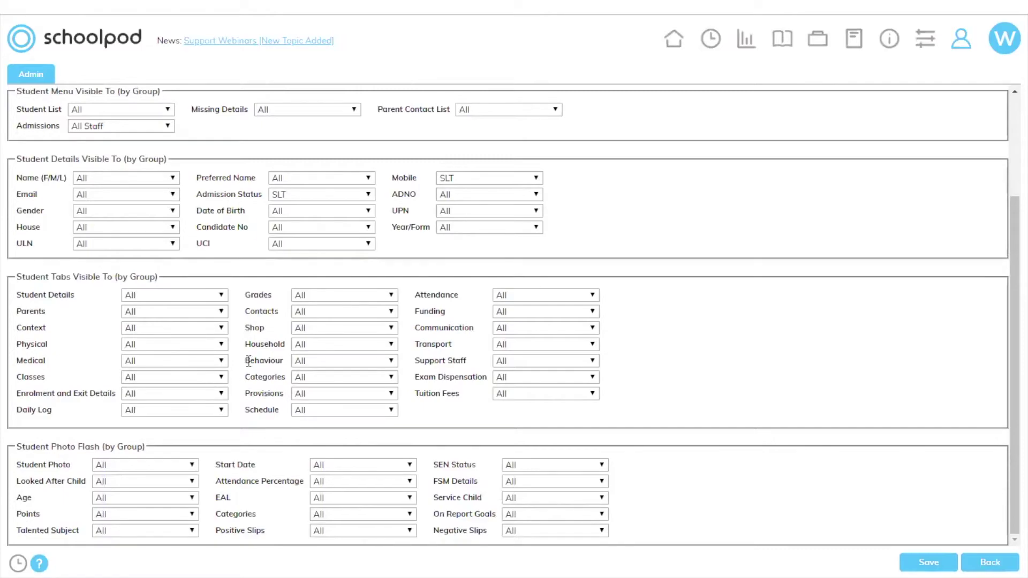
left_click(318, 328)
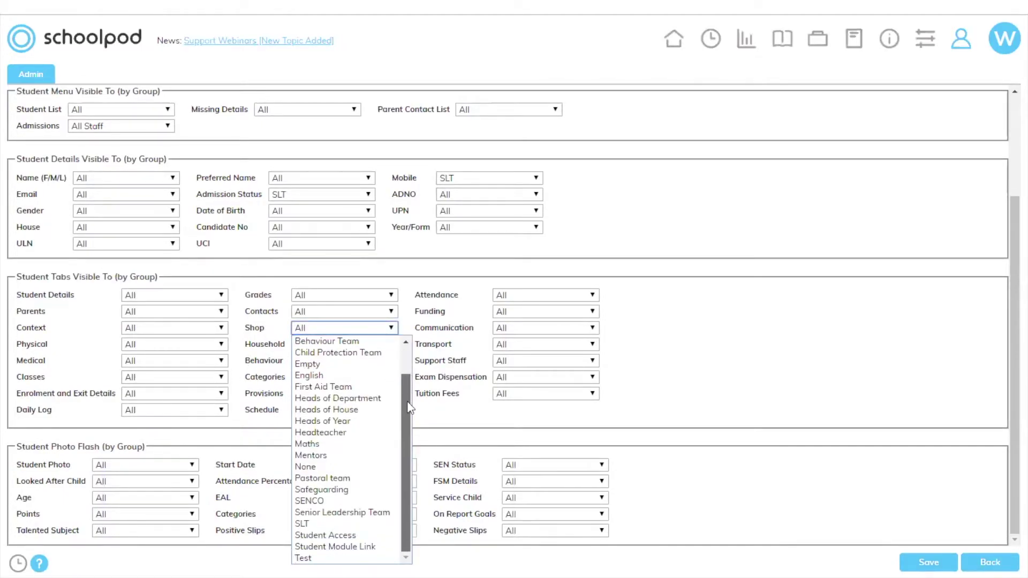
left_click(352, 466)
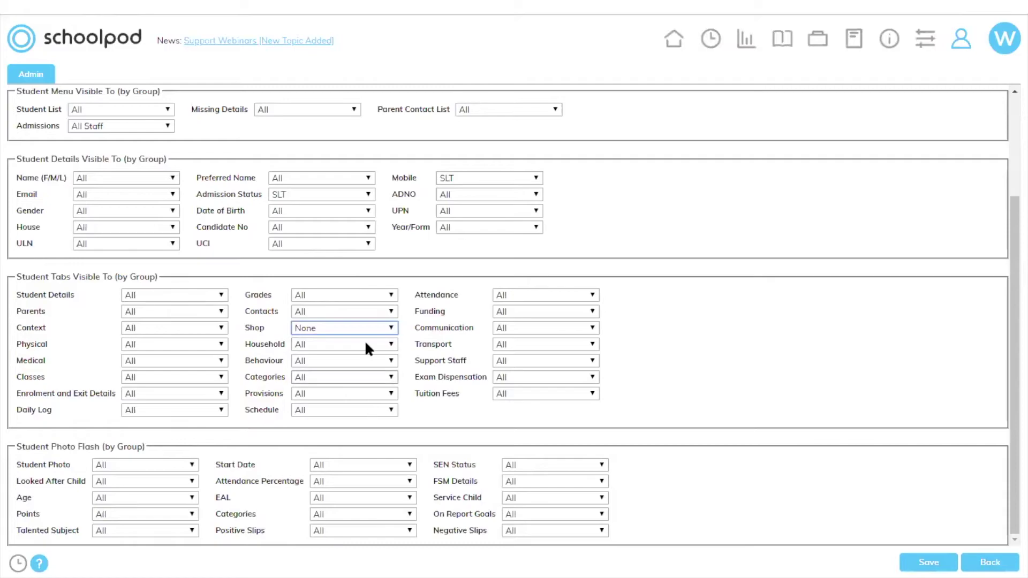
Open a Year 11 student's record from the student list and view their shop purchases
left_click(788, 43)
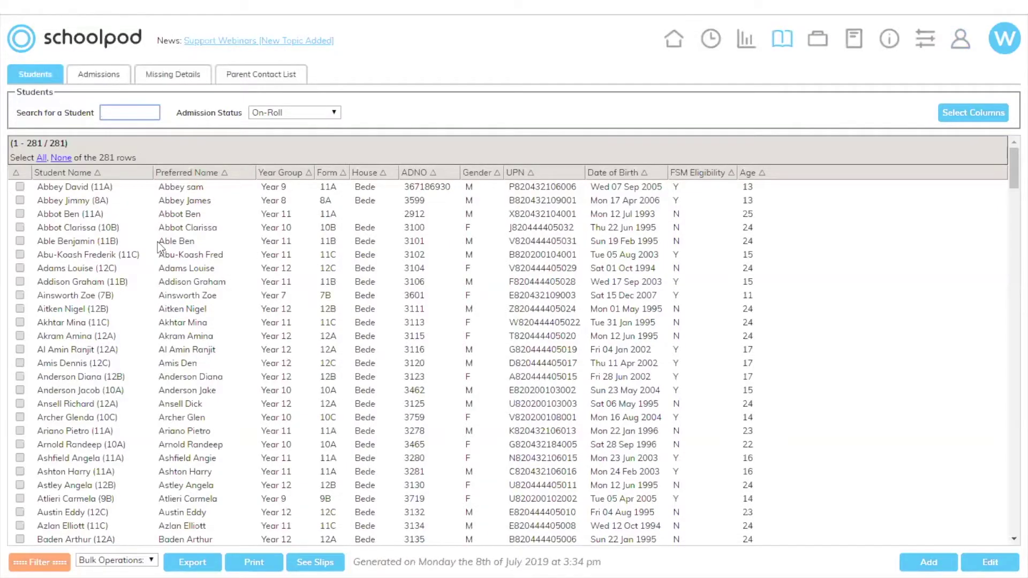
left_click(178, 216)
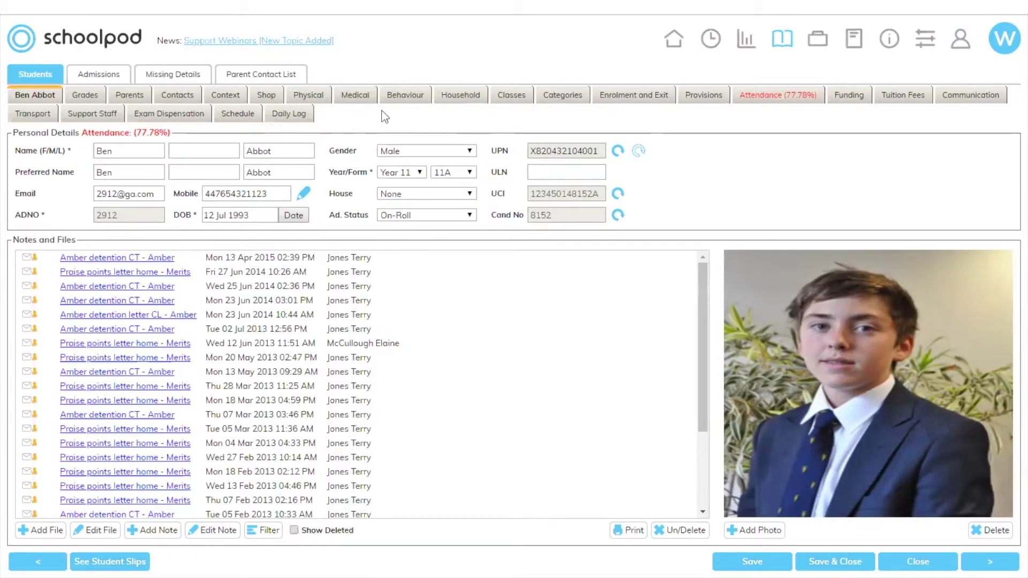
left_click(264, 97)
left_click(293, 213)
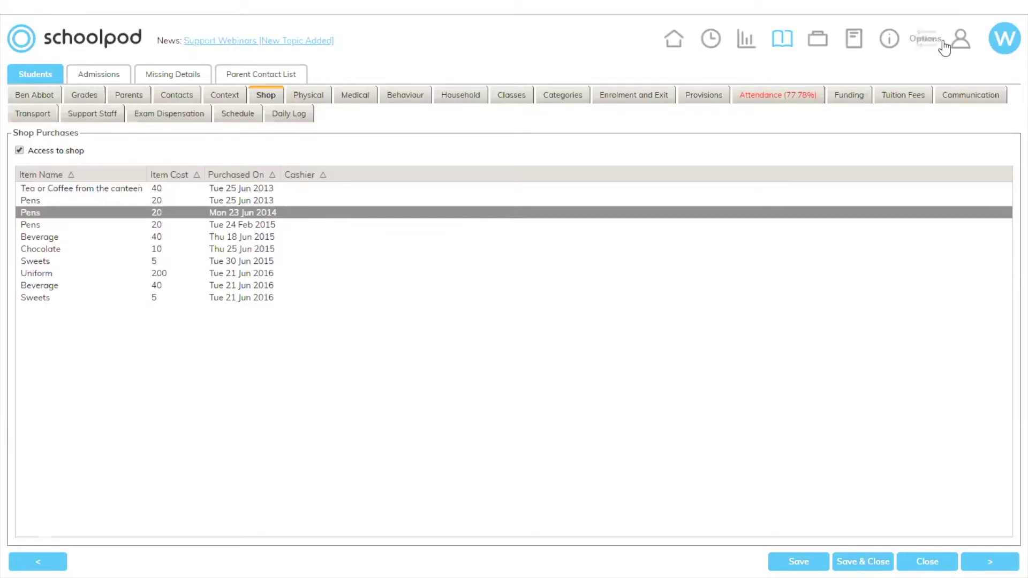
Return to the student data access settings, and open the Help Centre to examine its search and walk-through guides
left_click(959, 48)
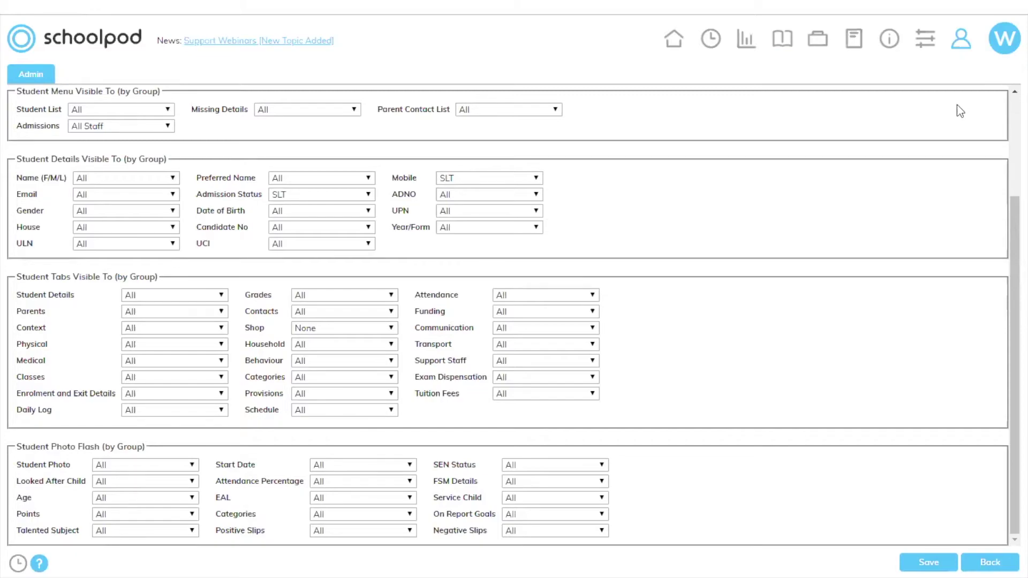
left_click(888, 42)
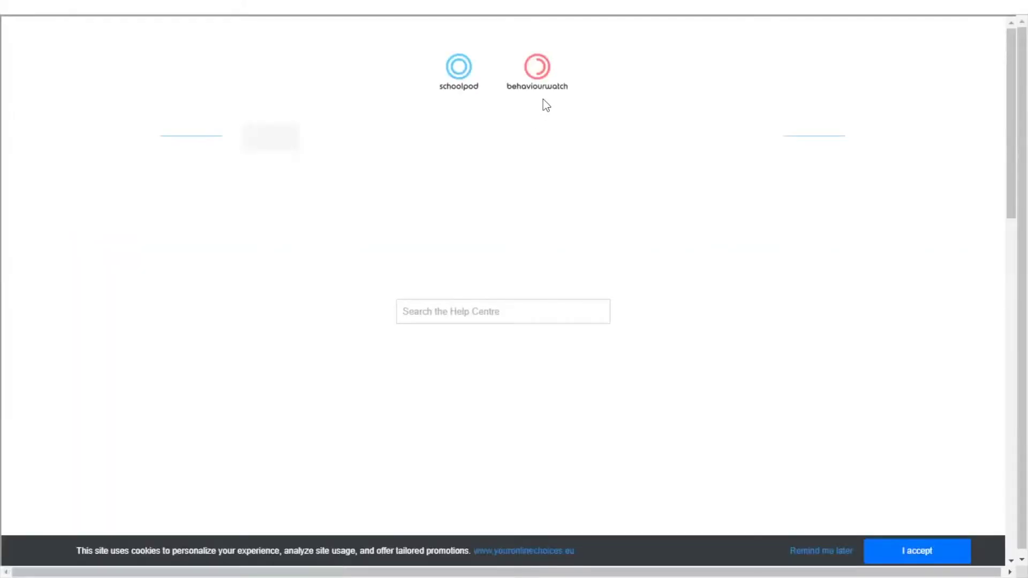
left_click(479, 314)
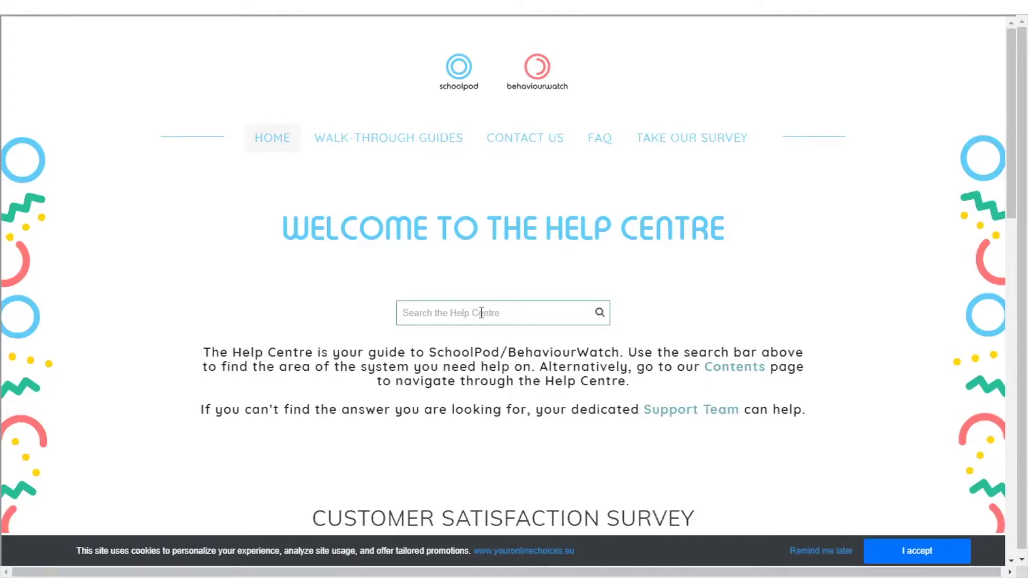
mouse_move(397, 143)
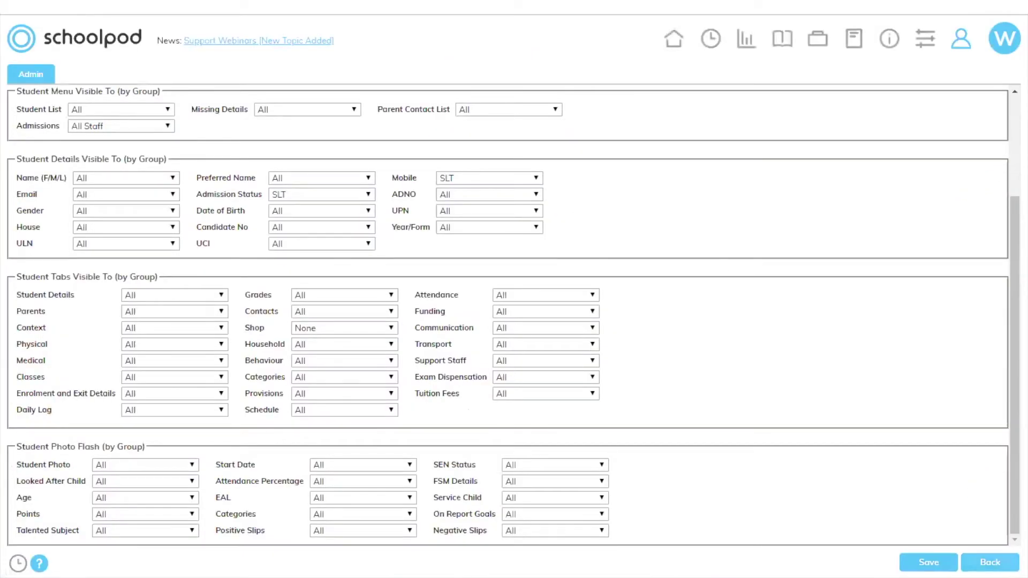
Start returning to the admin menu, but cancel leaving so Student Data Access stays open with its unsaved changes
left_click(988, 562)
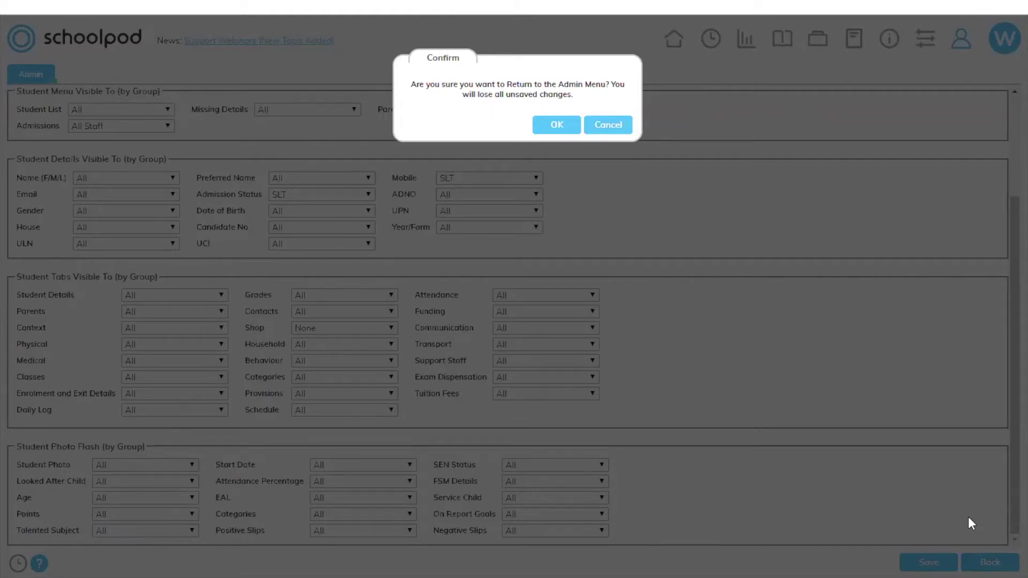
left_click(620, 126)
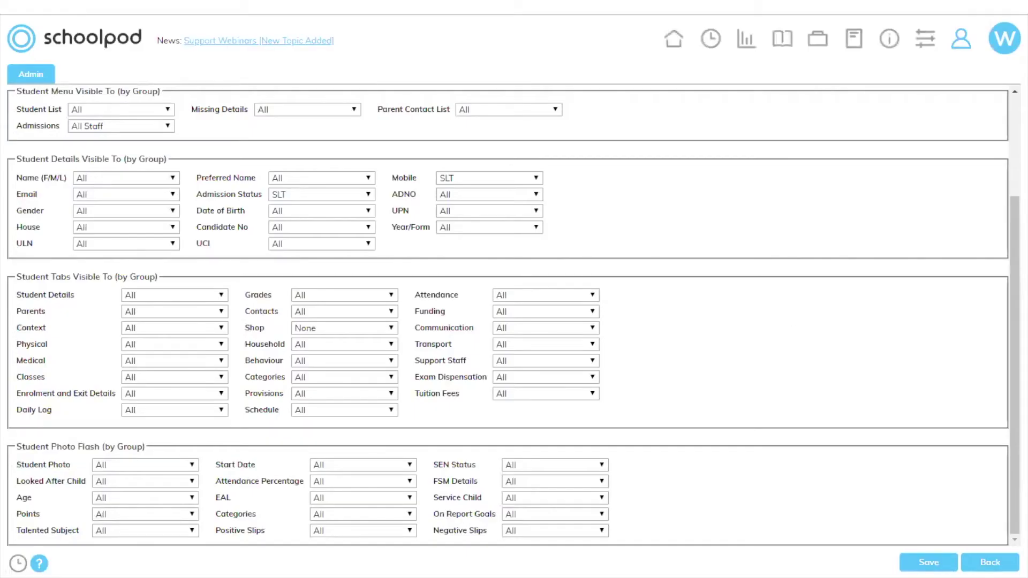
Leave Student Data Access without saving its changes and open the staff list
left_click(982, 562)
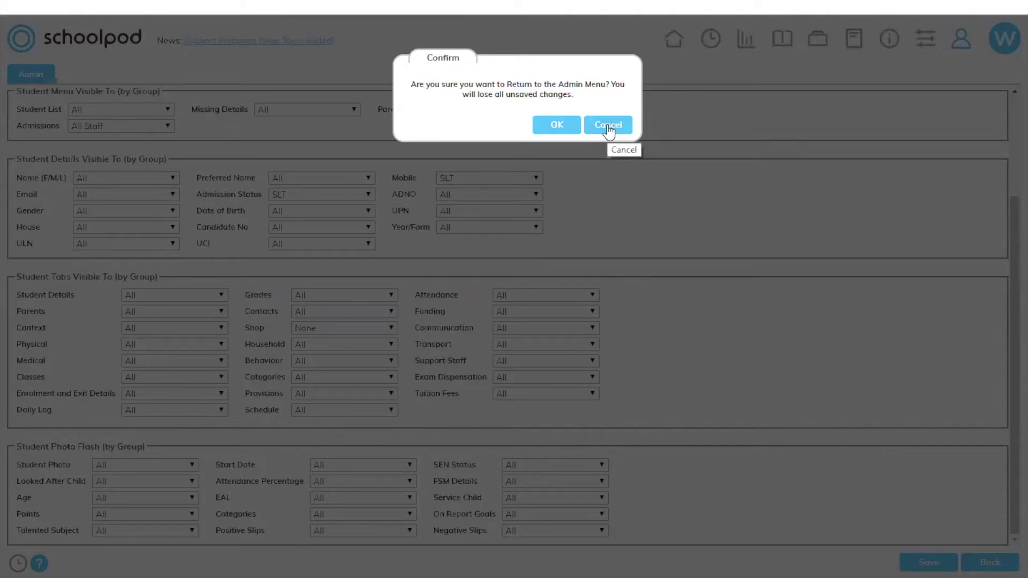
left_click(569, 126)
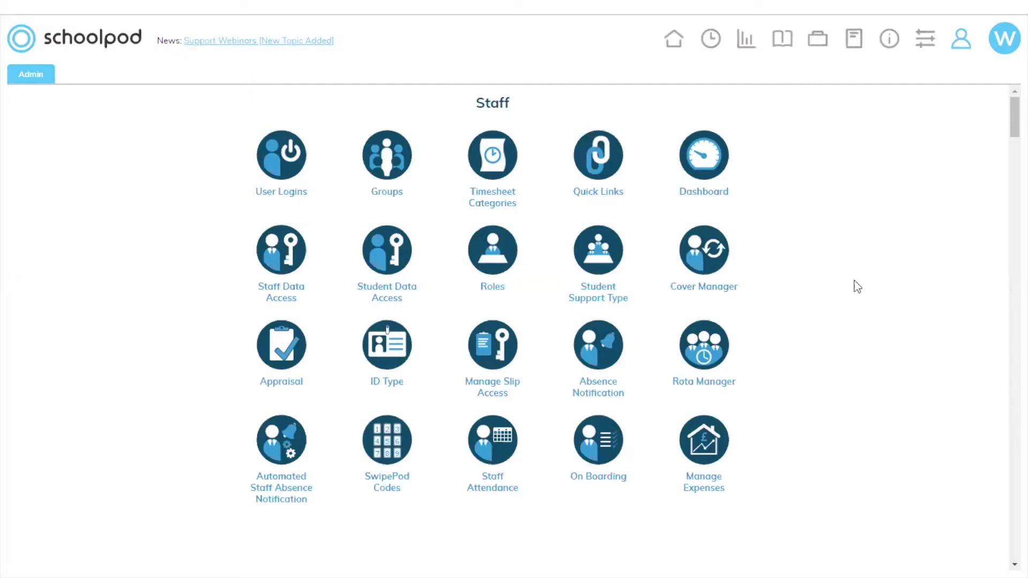
left_click(783, 40)
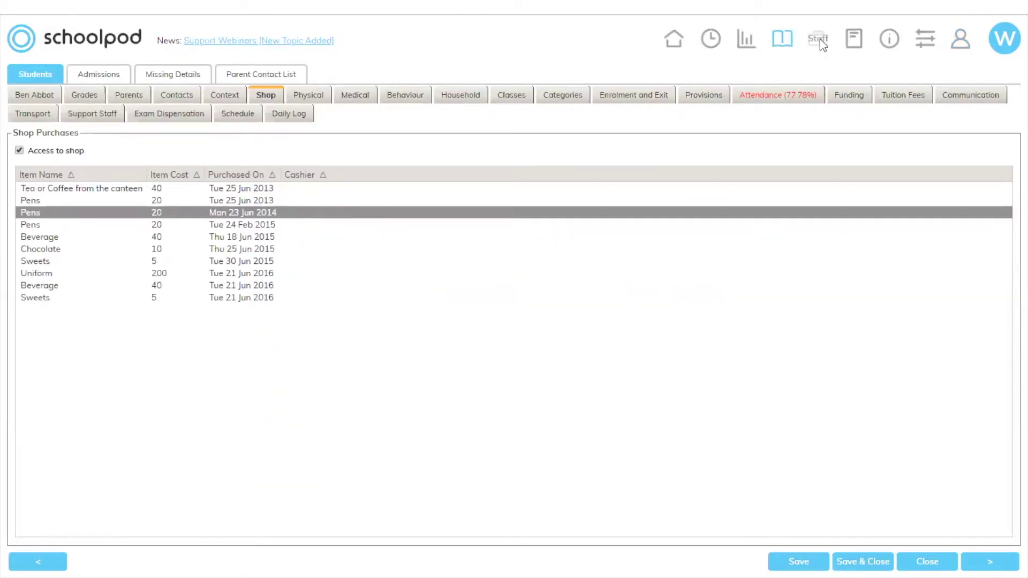
left_click(820, 38)
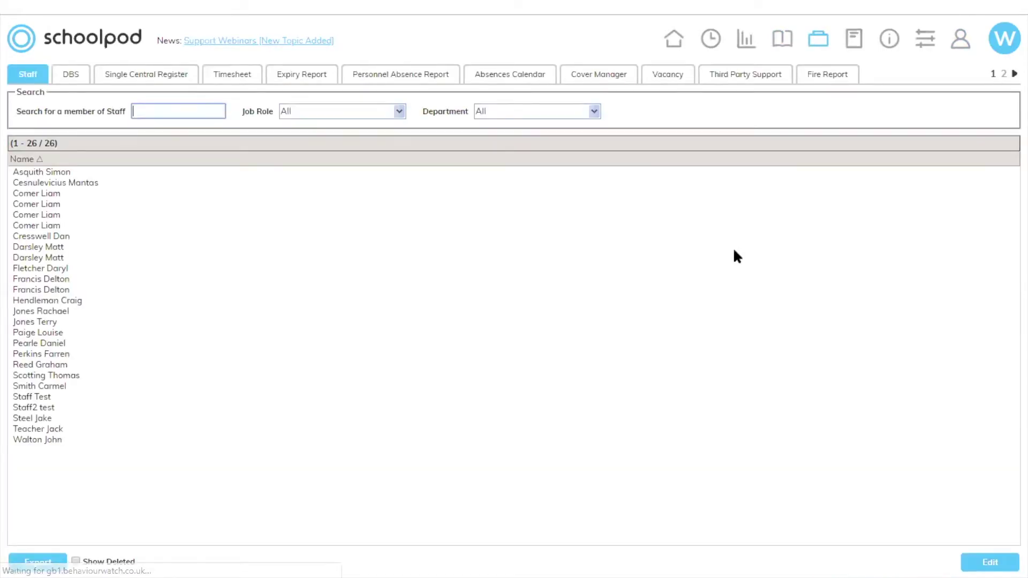
Open a staff member's record and view the Emergency Contacts and Salary / Contract sections
left_click(136, 203)
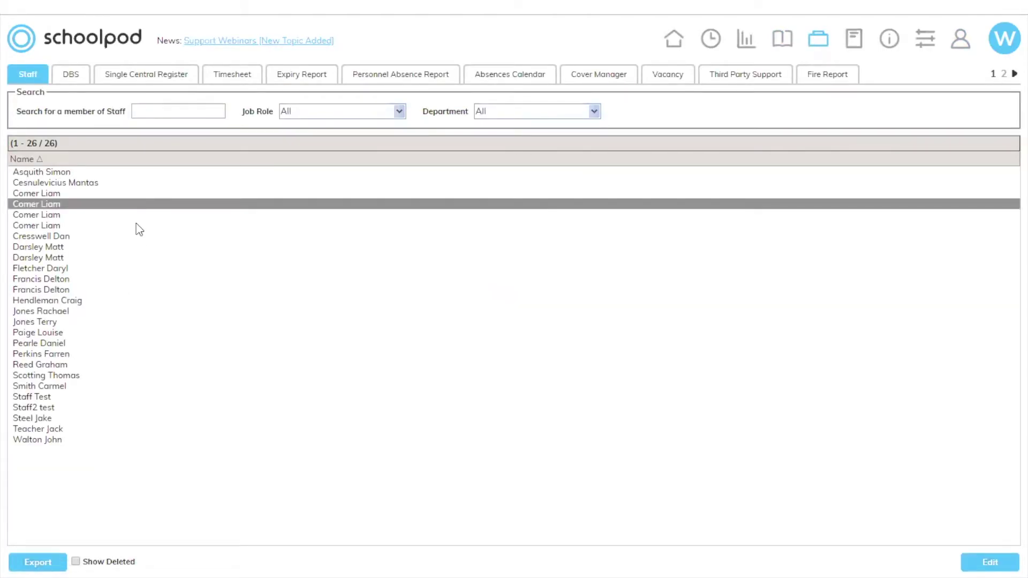
left_click(135, 246)
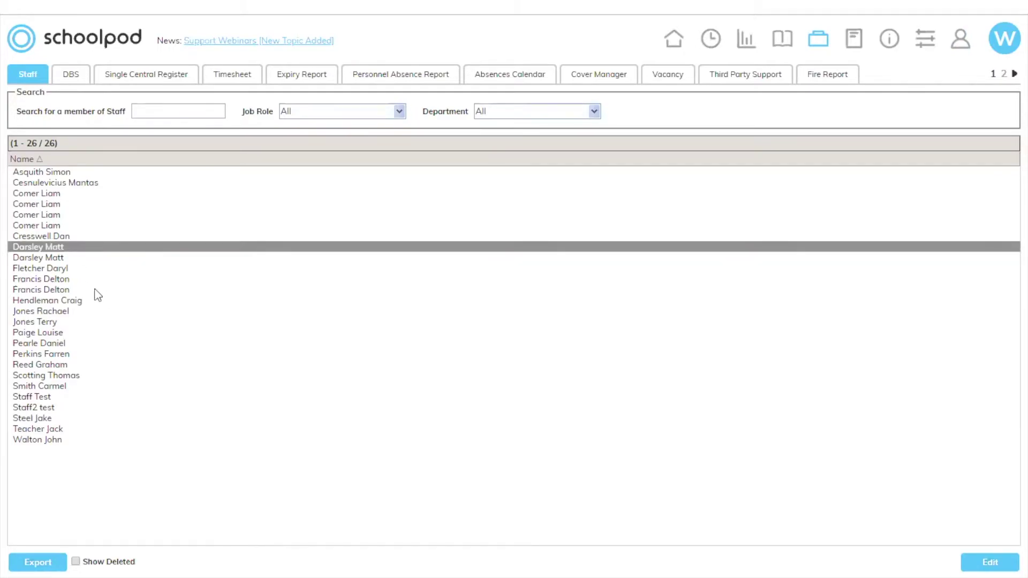
double_click(82, 280)
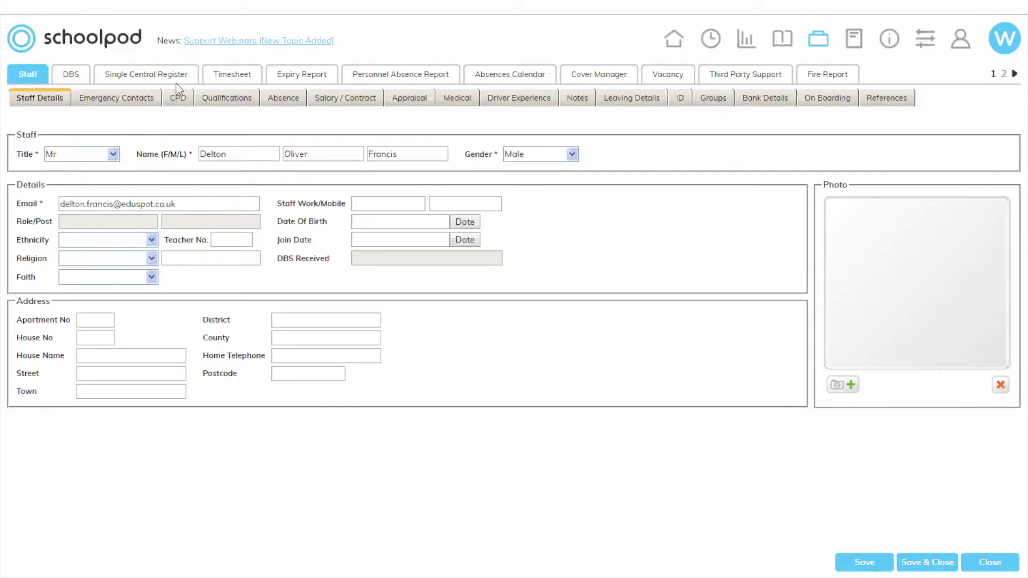
left_click(128, 101)
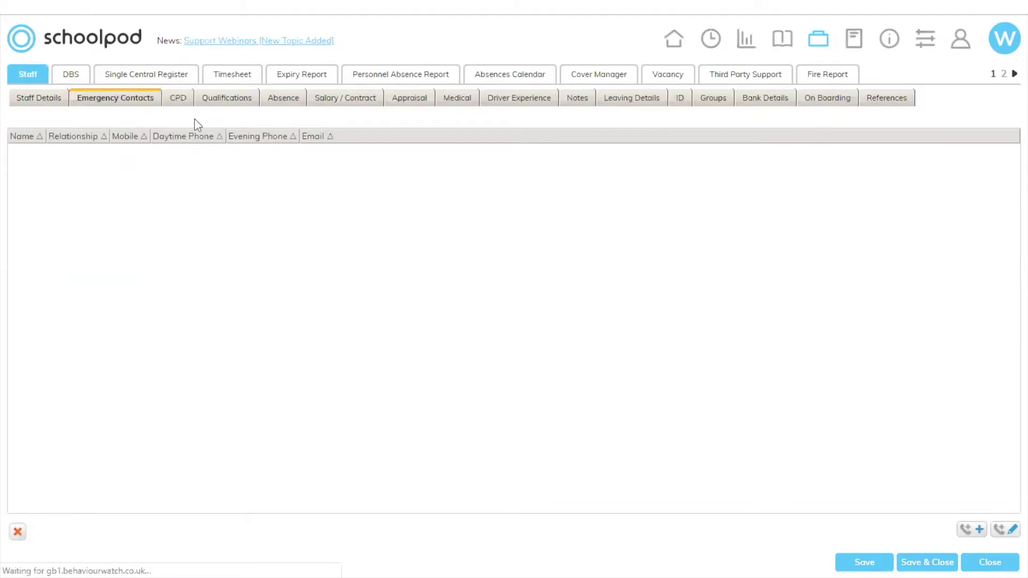
left_click(351, 102)
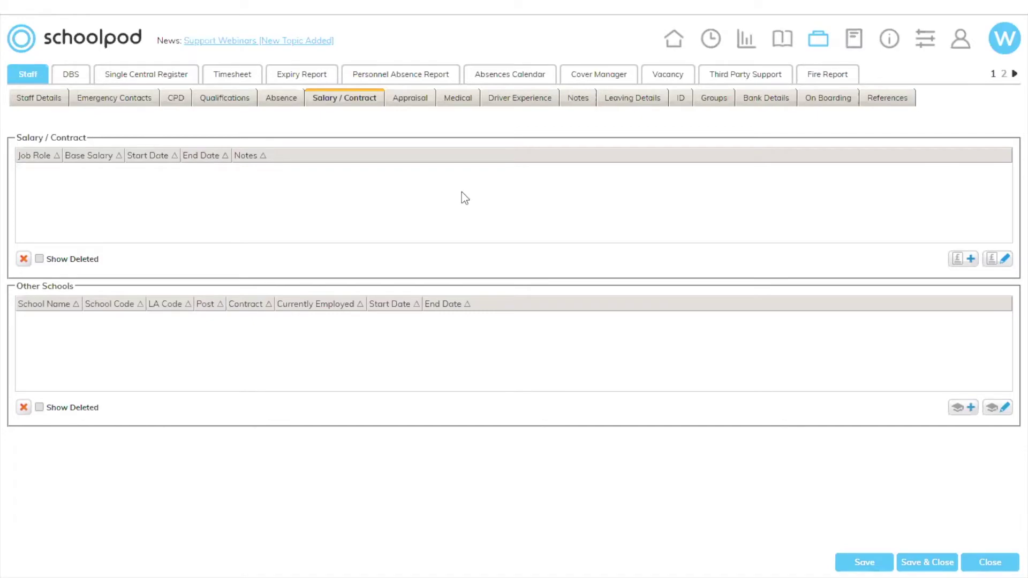
Return to the admin menu and open Real Time Notifications under Automatic Reports / Communications
left_click(962, 43)
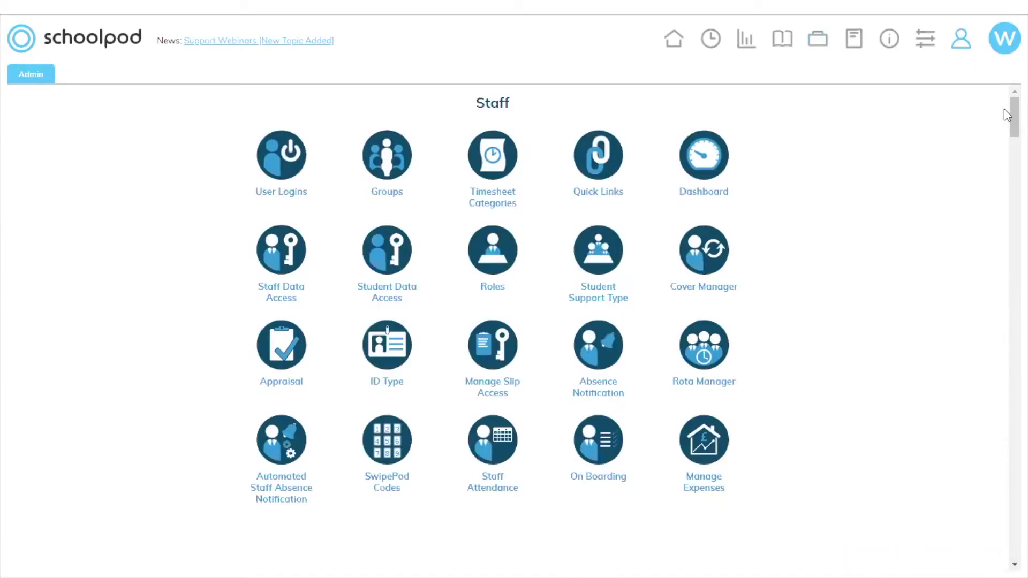
left_click_drag(1006, 117, 1004, 216)
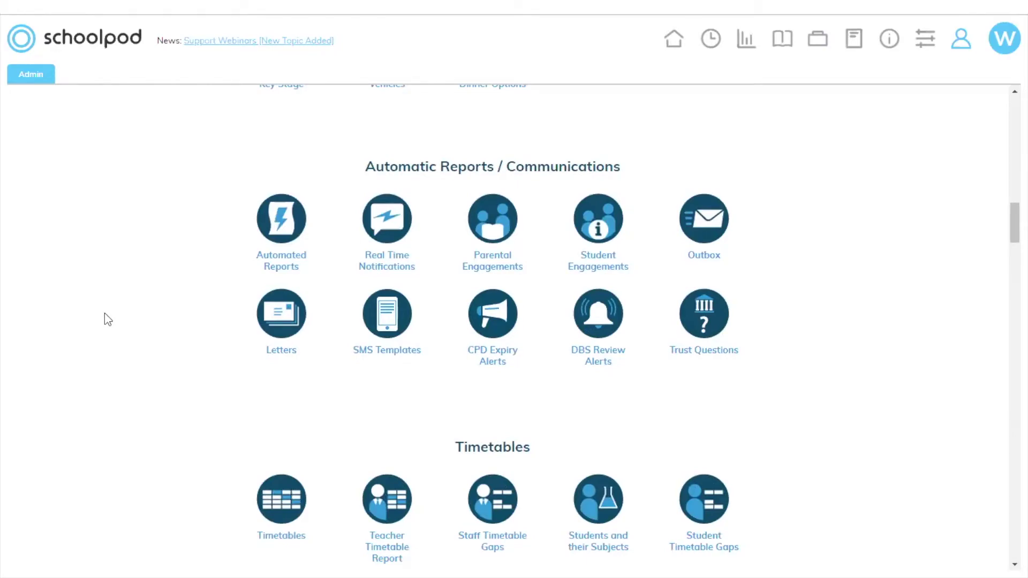
left_click(391, 231)
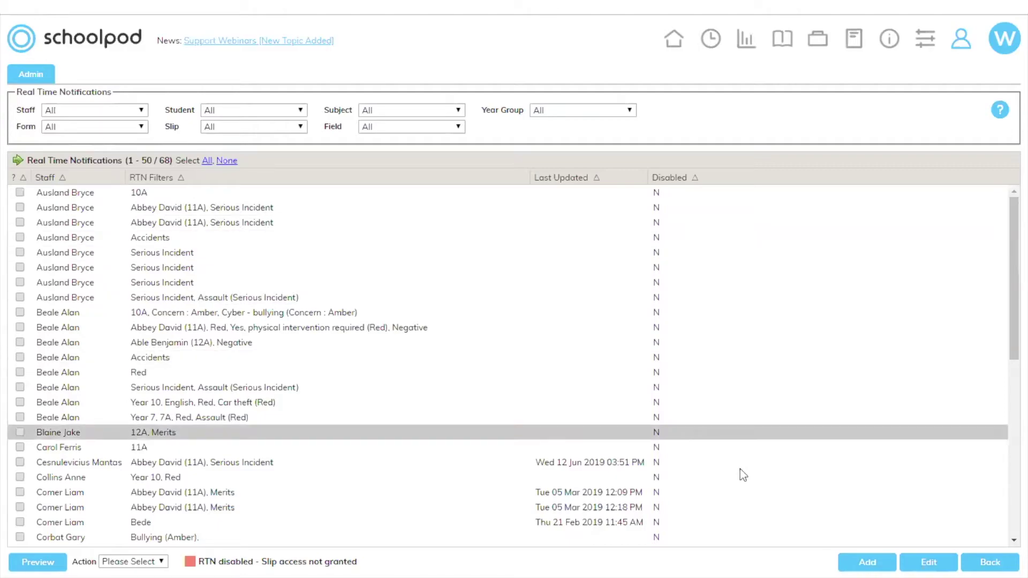
Start a new real time notification and choose the staff member who receives it
left_click(867, 562)
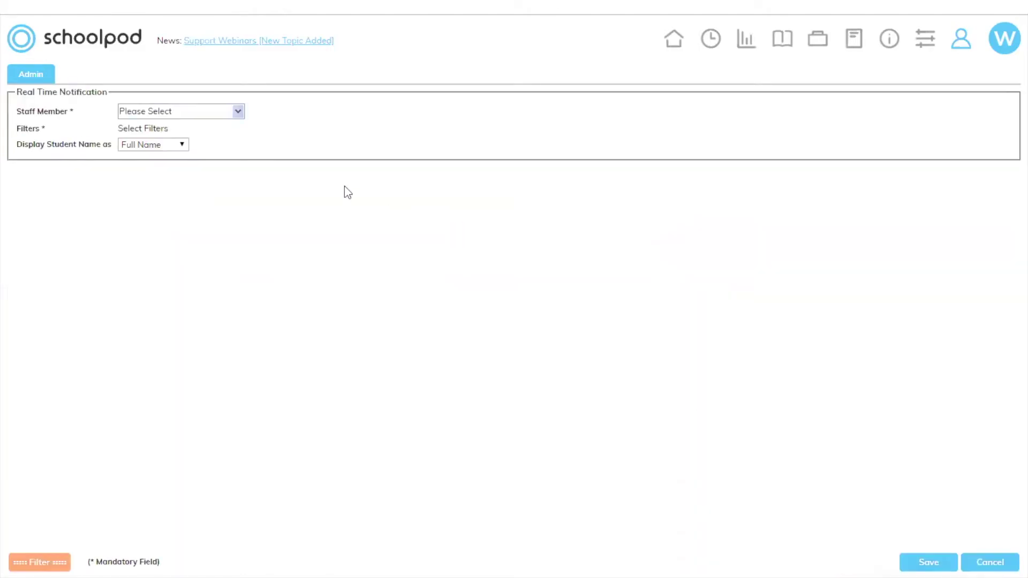
left_click(230, 111)
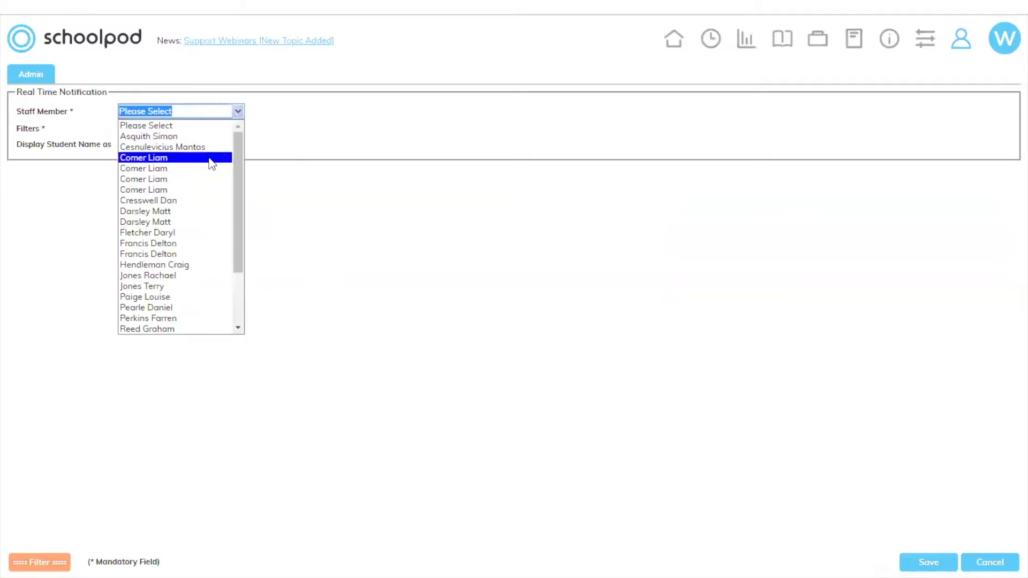
left_click(187, 215)
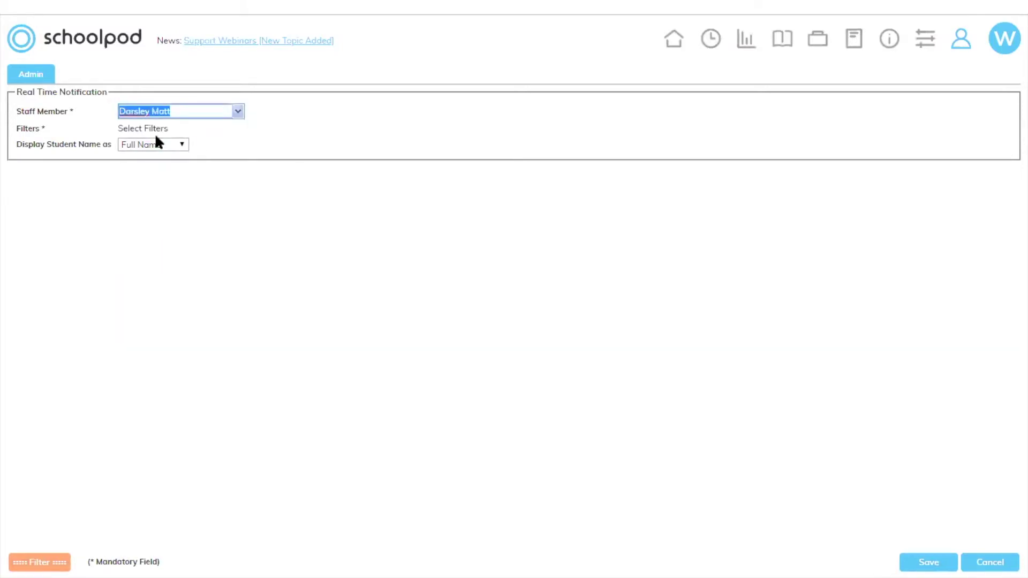
Filter the new notification to Incident Form slips for form 10A, and discard it without saving
left_click(59, 562)
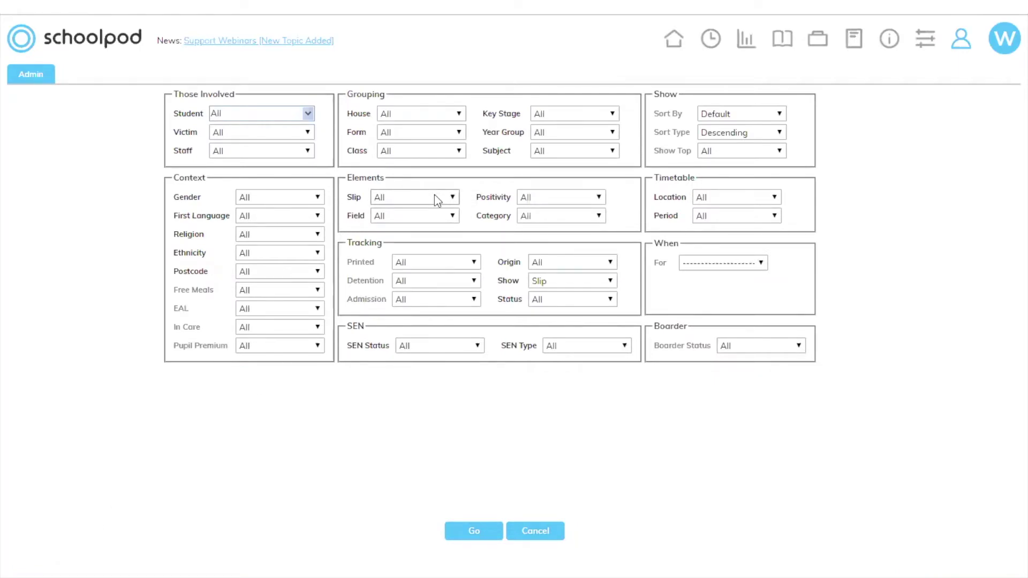
left_click(434, 196)
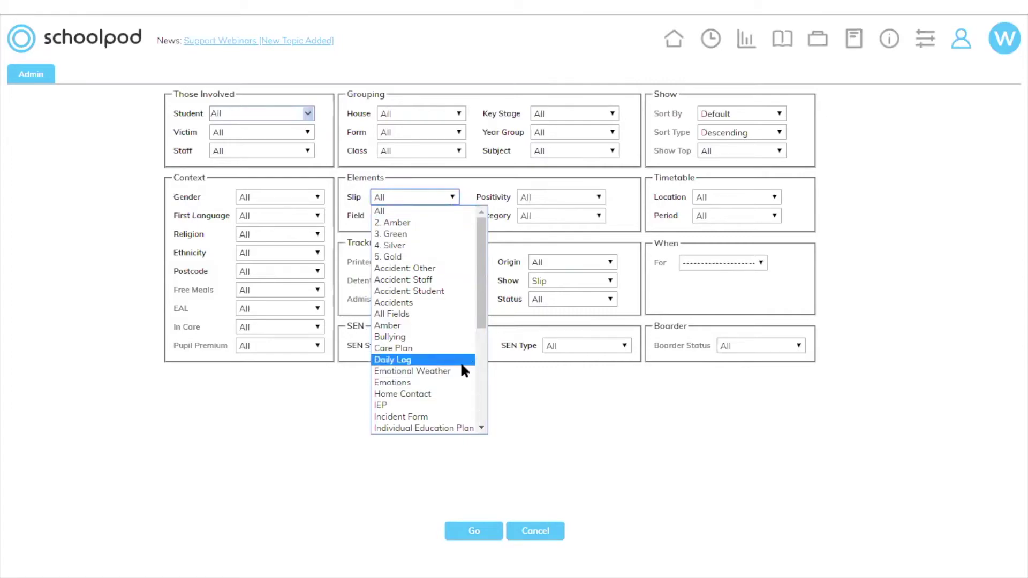
scroll(484, 334, "down", 3)
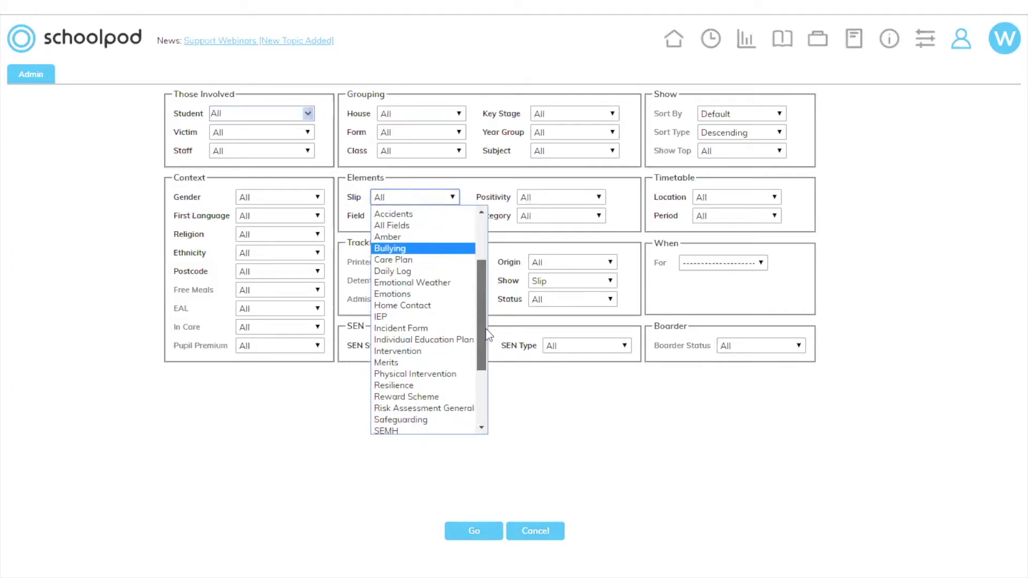
left_click(448, 328)
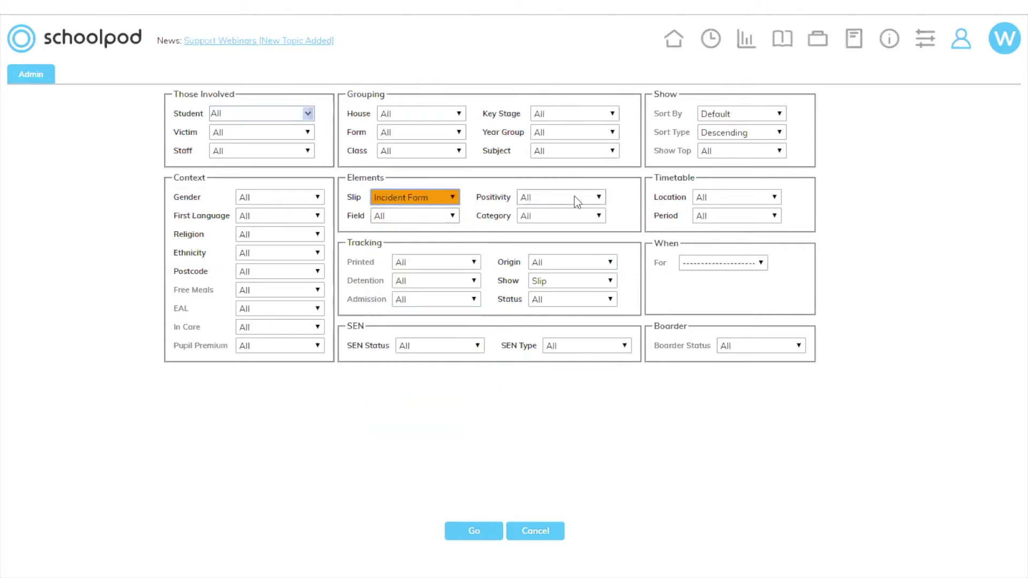
left_click(432, 132)
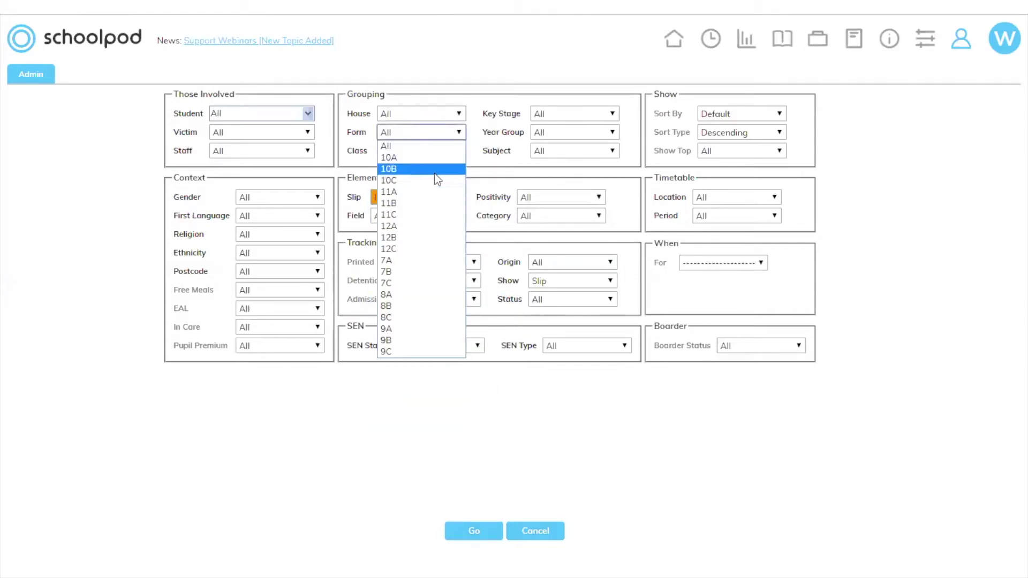
left_click(434, 160)
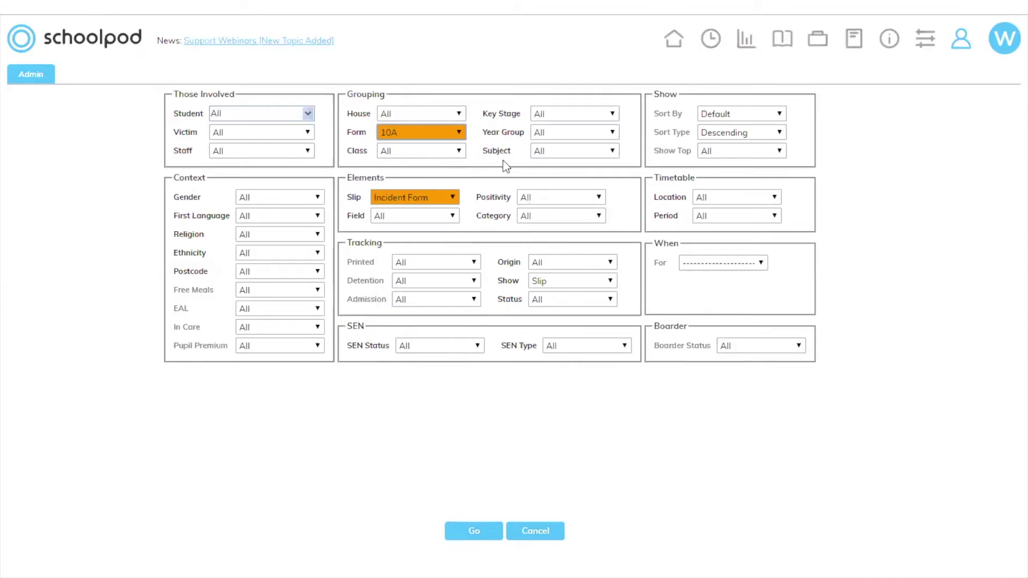
left_click(471, 531)
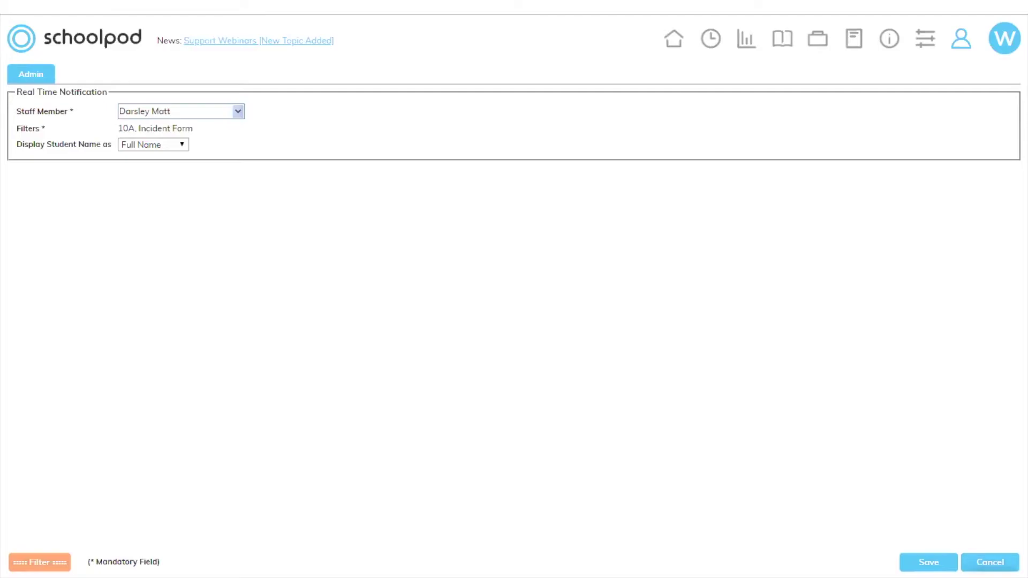
left_click(989, 562)
left_click(555, 126)
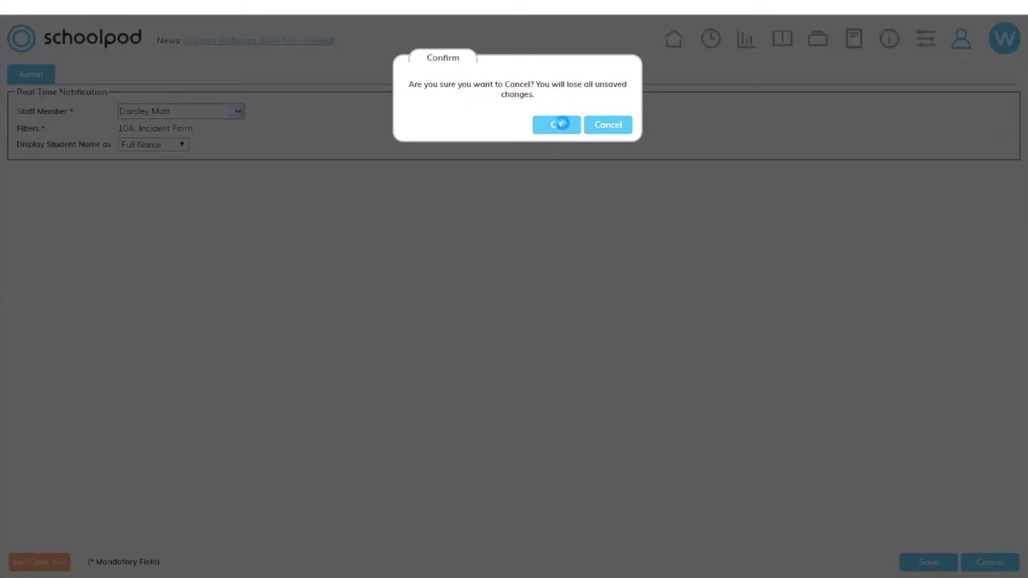
Edit the Year 10 English car theft notification, try setting its year group filter to Year 11, and discard the edit
left_click(160, 253)
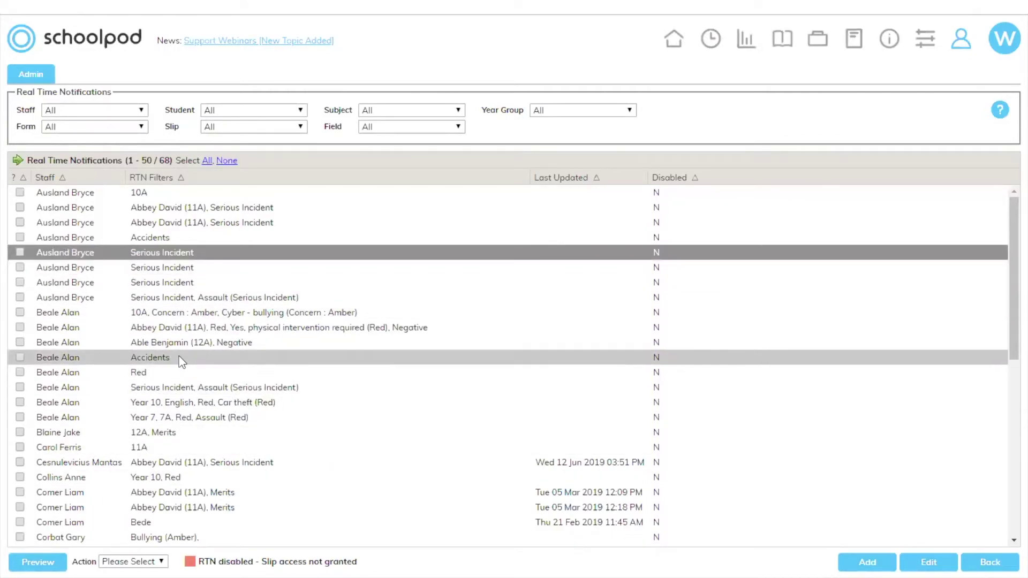
double_click(167, 405)
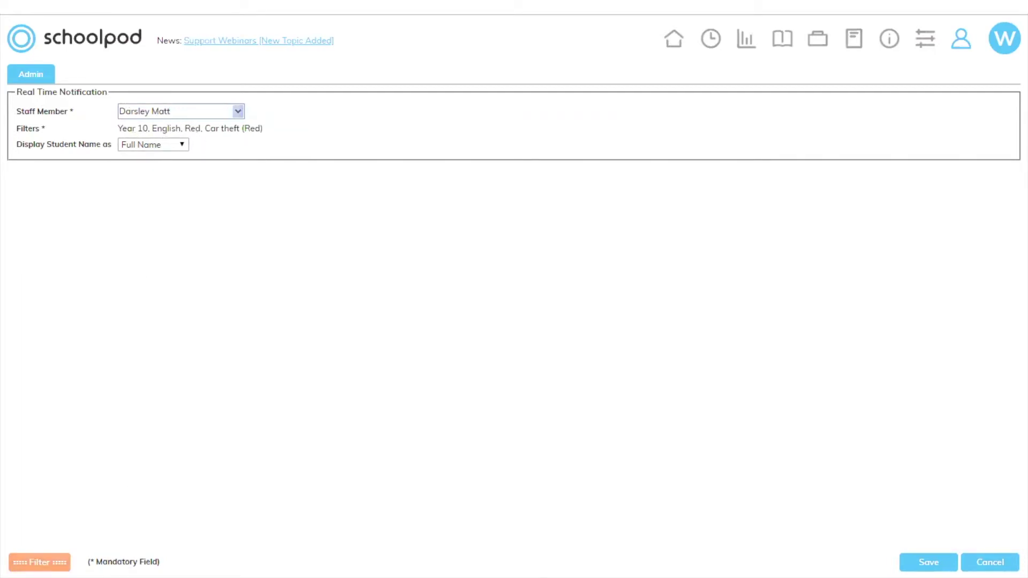
left_click(40, 562)
left_click(580, 132)
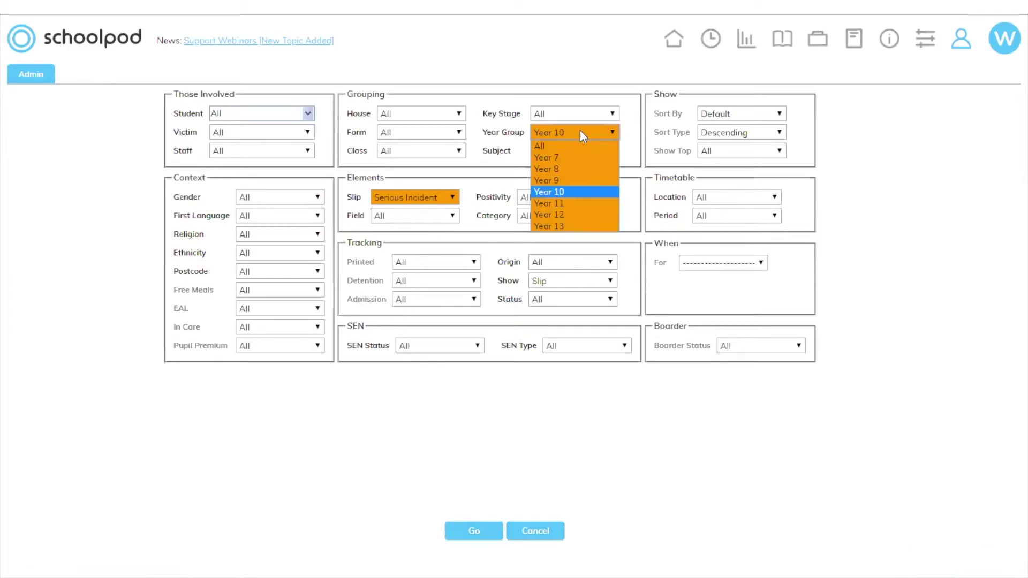
left_click(578, 207)
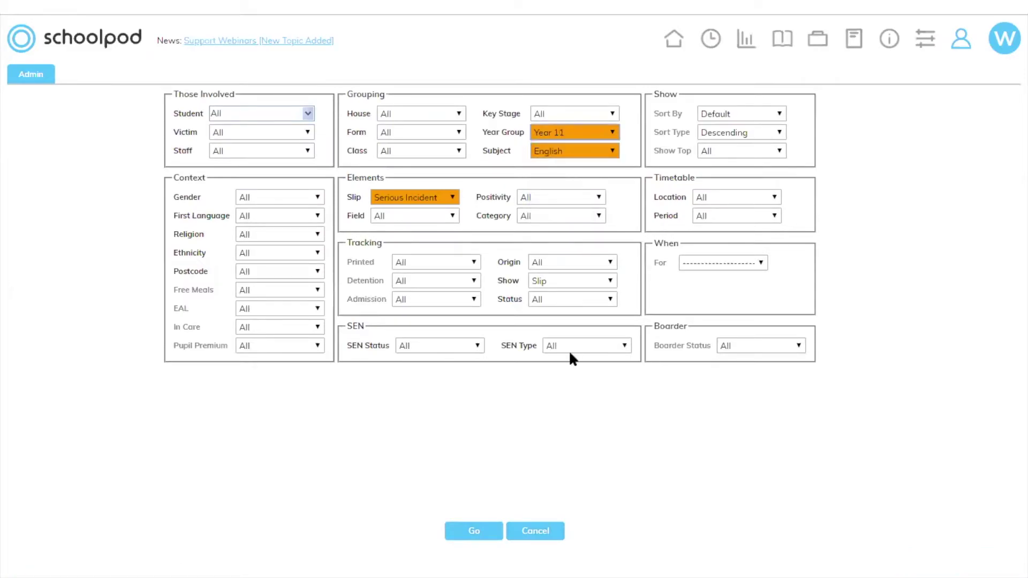
left_click(465, 533)
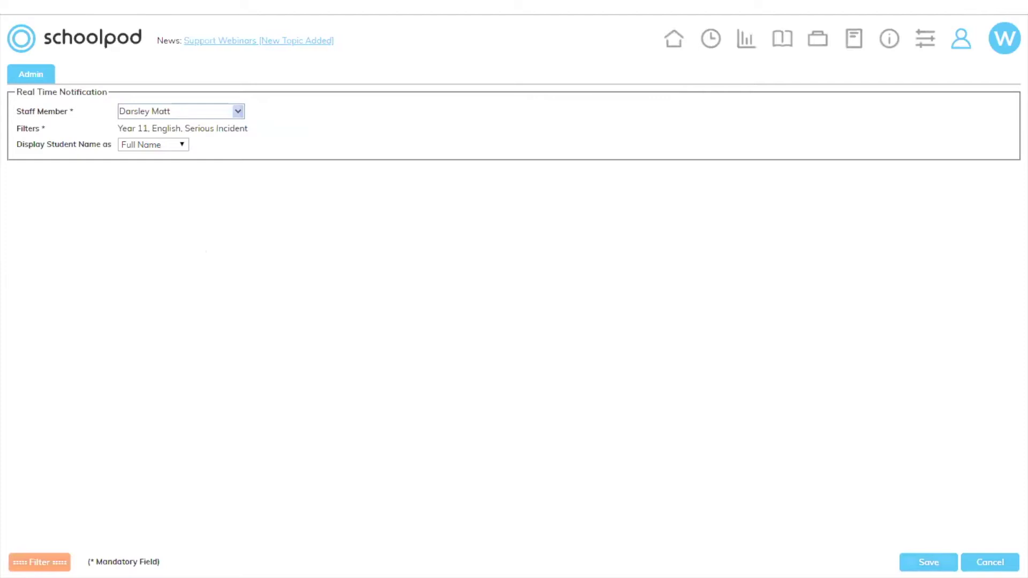
left_click(996, 566)
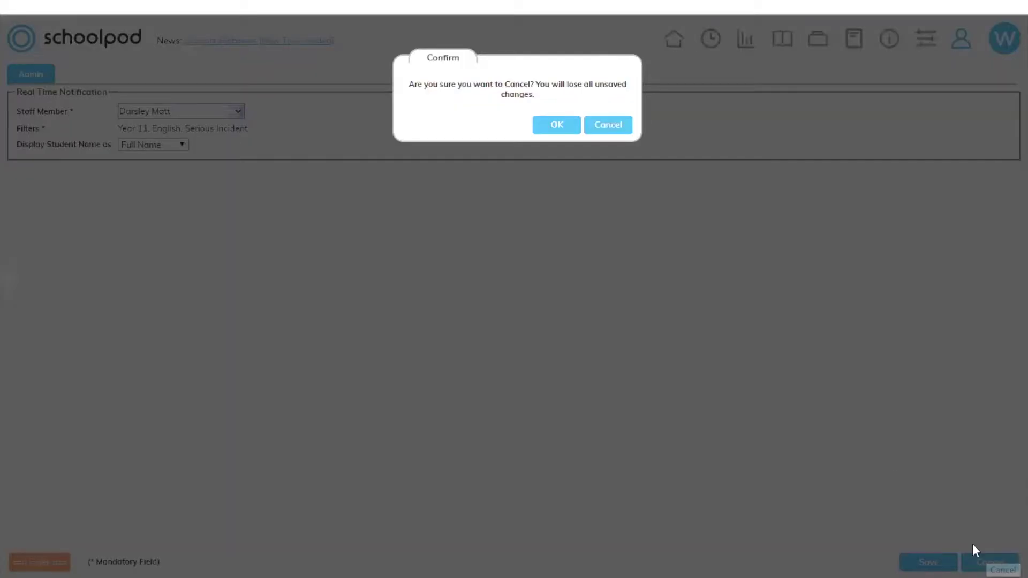
left_click(557, 126)
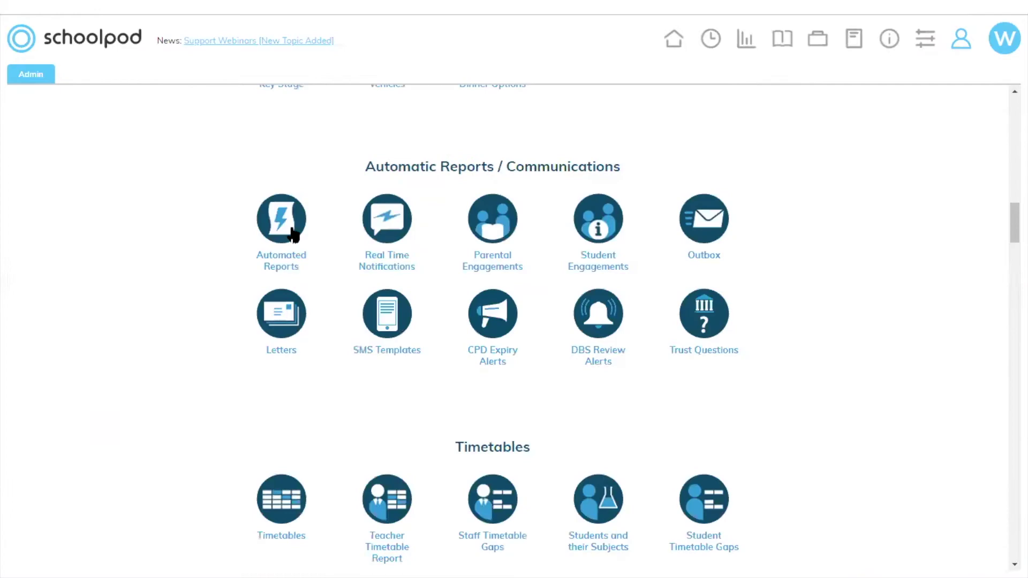
Open Automated Reports and edit the 12:00 AM slips report filtered to Amber, Today
left_click(294, 233)
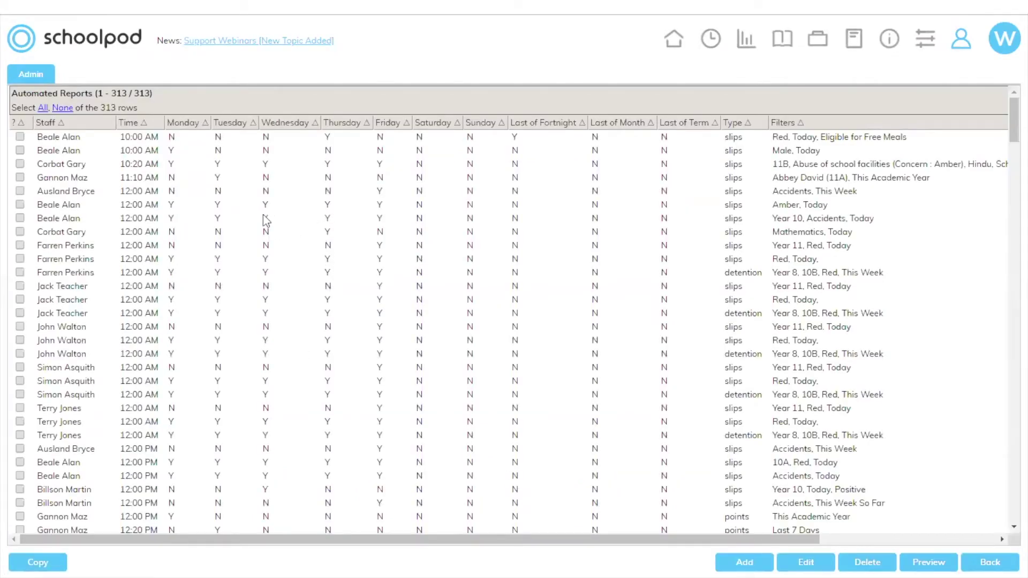
left_click(165, 207)
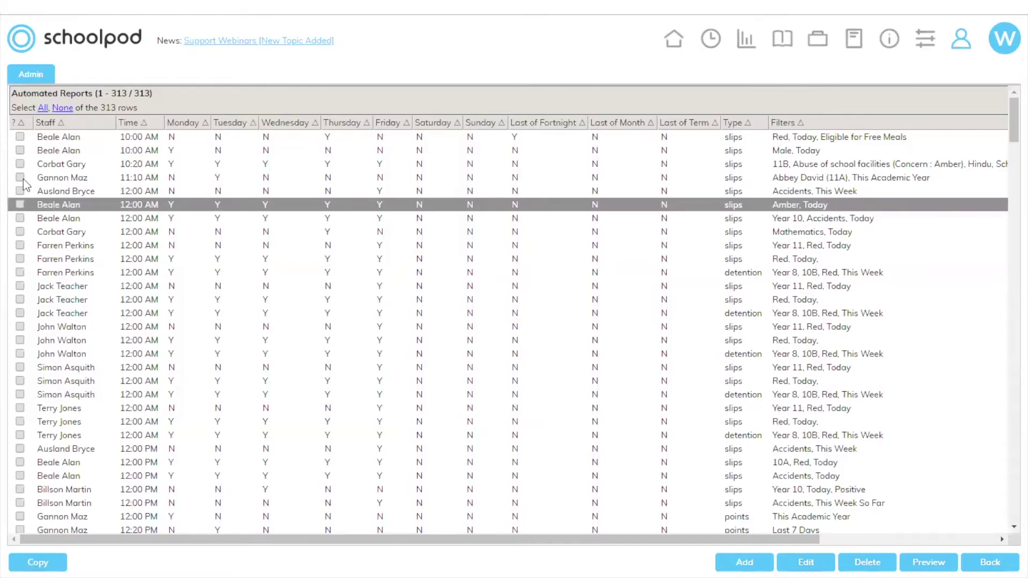
left_click(20, 204)
left_click(805, 562)
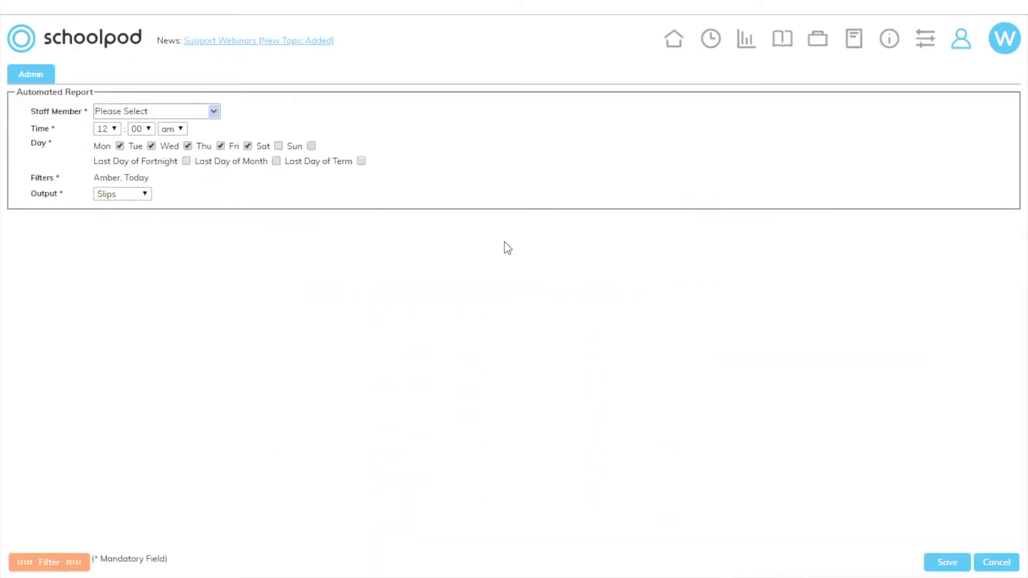
Choose the staff member who receives the automated report and limit its days to Friday
left_click(140, 112)
left_click(137, 135)
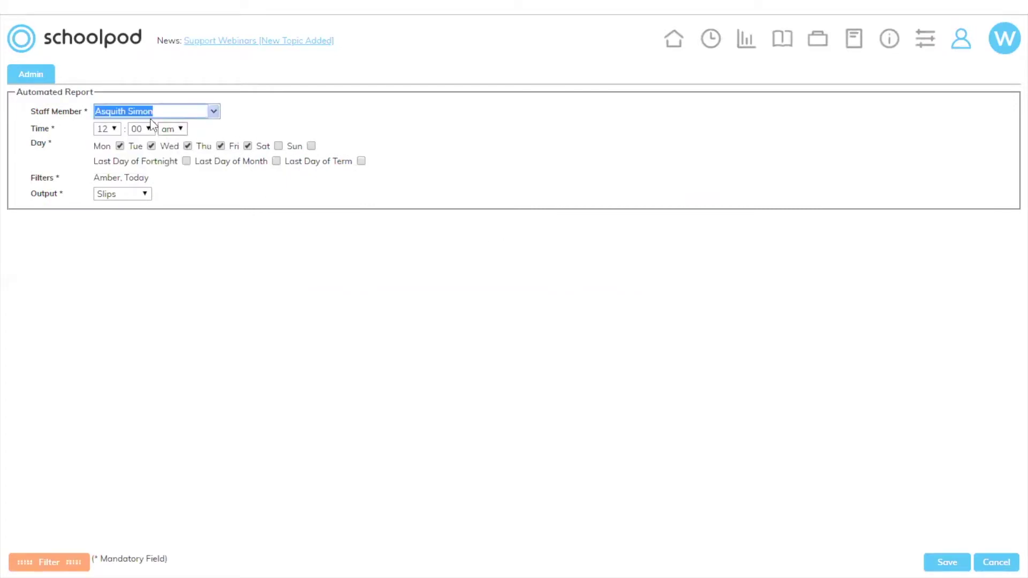
left_click(120, 146)
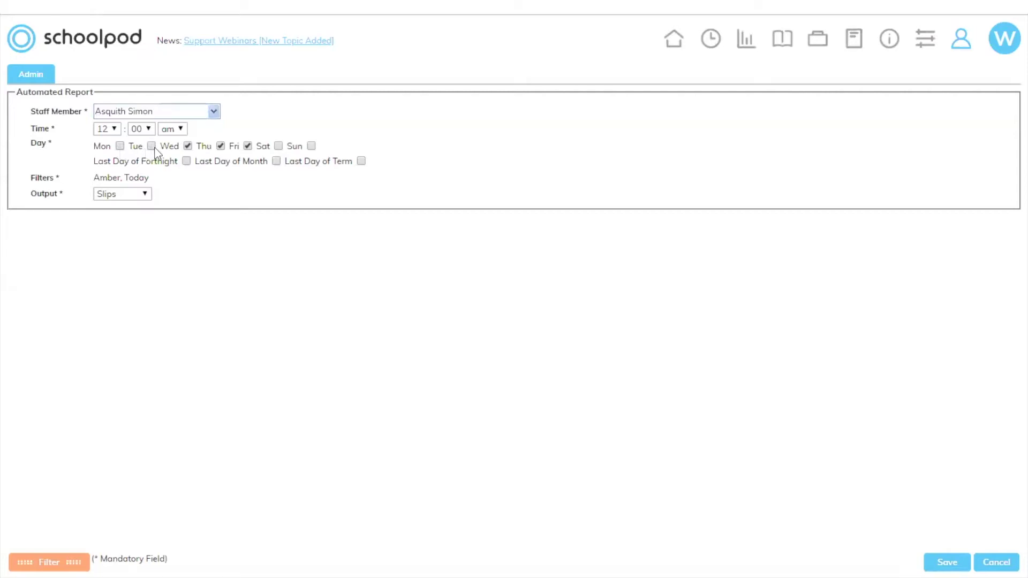
left_click(187, 146)
left_click(220, 147)
Change the automated report's sending hour and its am/pm setting
left_click(110, 129)
left_click(113, 181)
left_click(172, 129)
left_click(170, 152)
Try Last 7 Days and Yesterday as the period in the report's Amber slip filter, and discard the edit
left_click(49, 562)
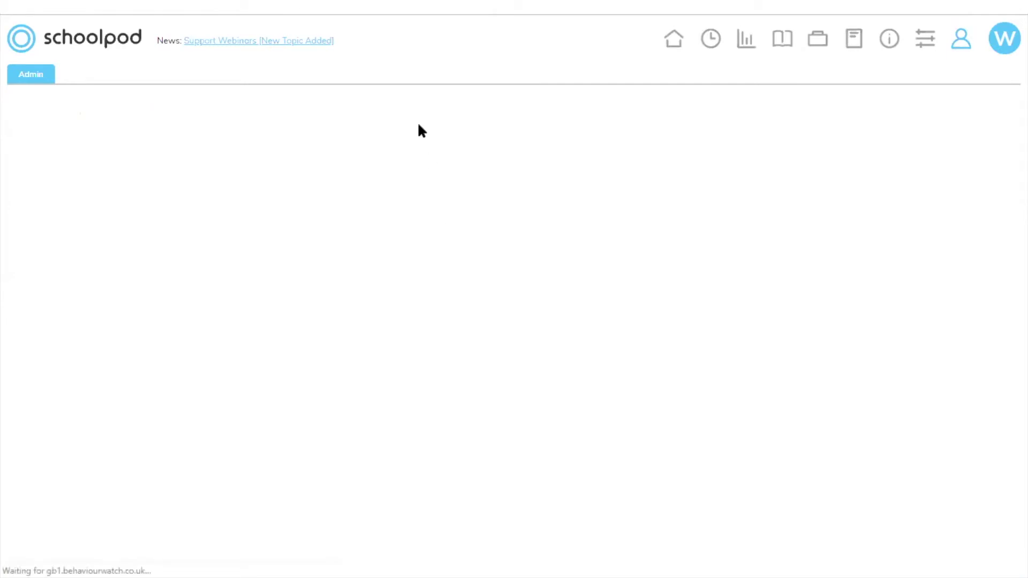
left_click(509, 207)
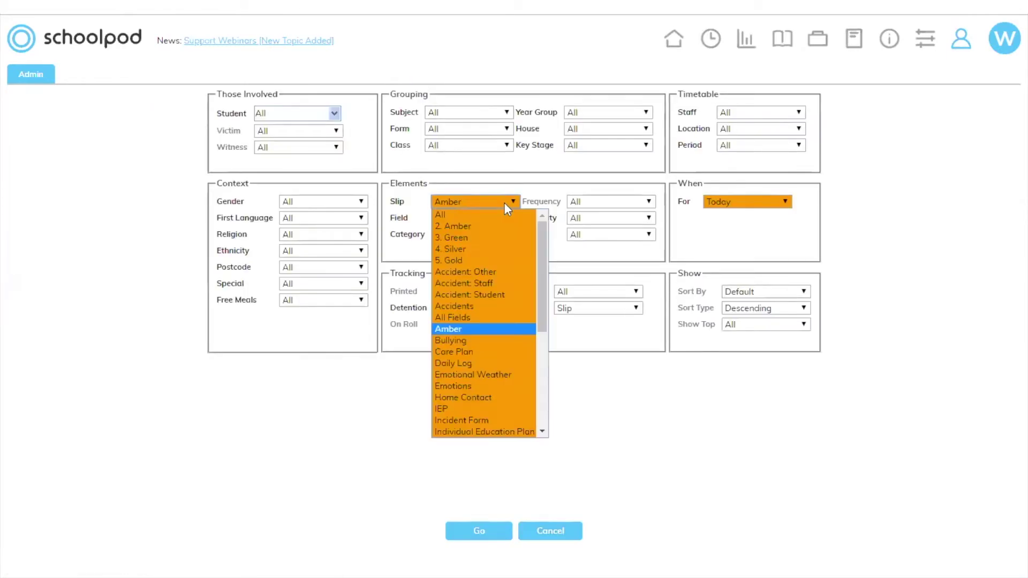
left_click(627, 355)
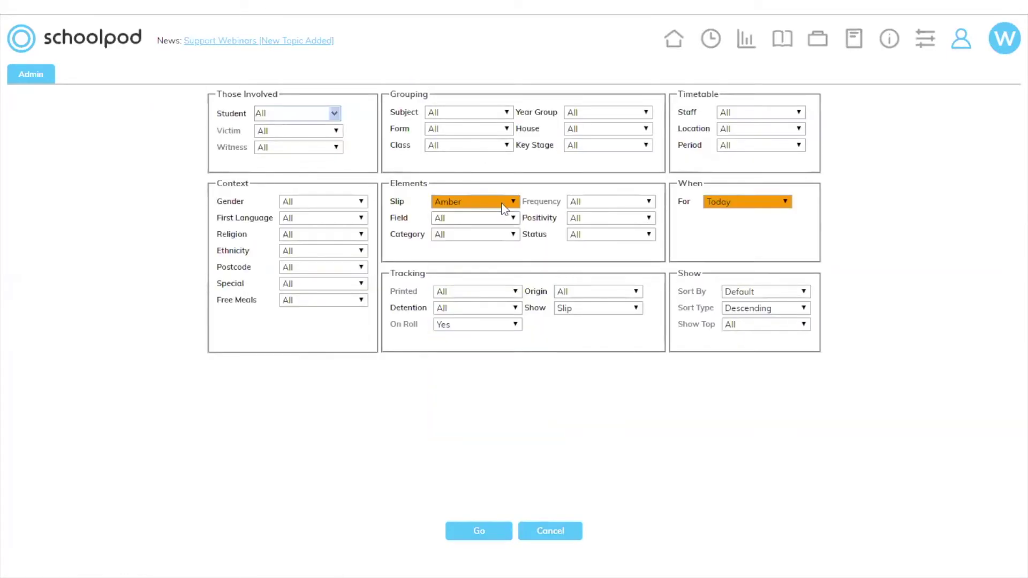
left_click(742, 200)
scroll(756, 395, "down", 1)
left_click(757, 330)
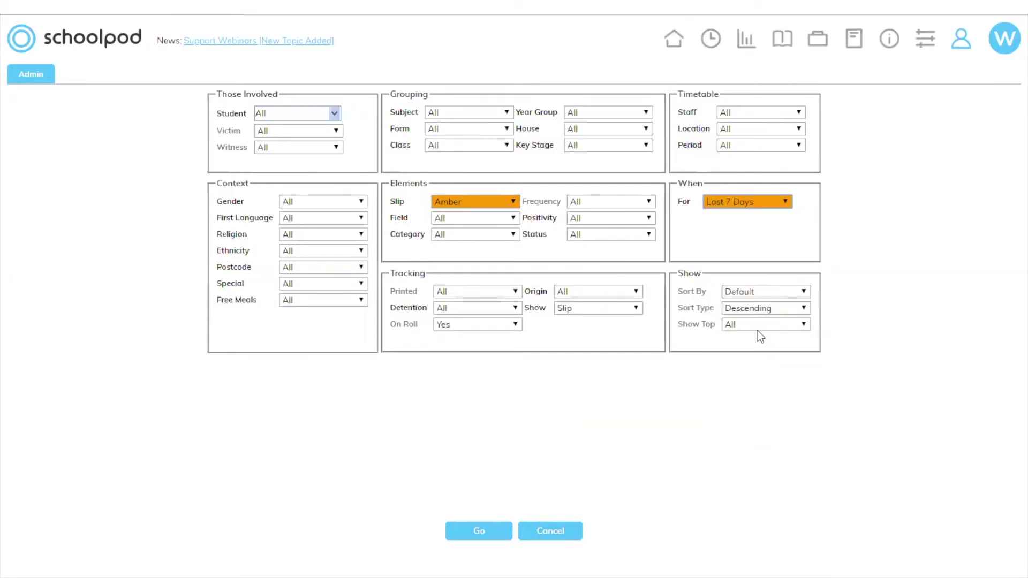
left_click(730, 202)
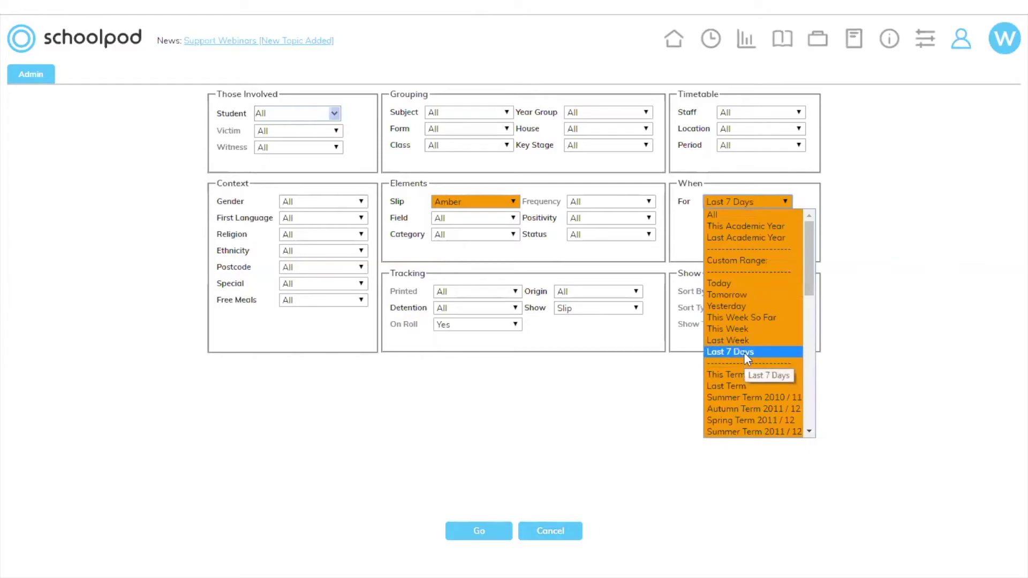
left_click(744, 308)
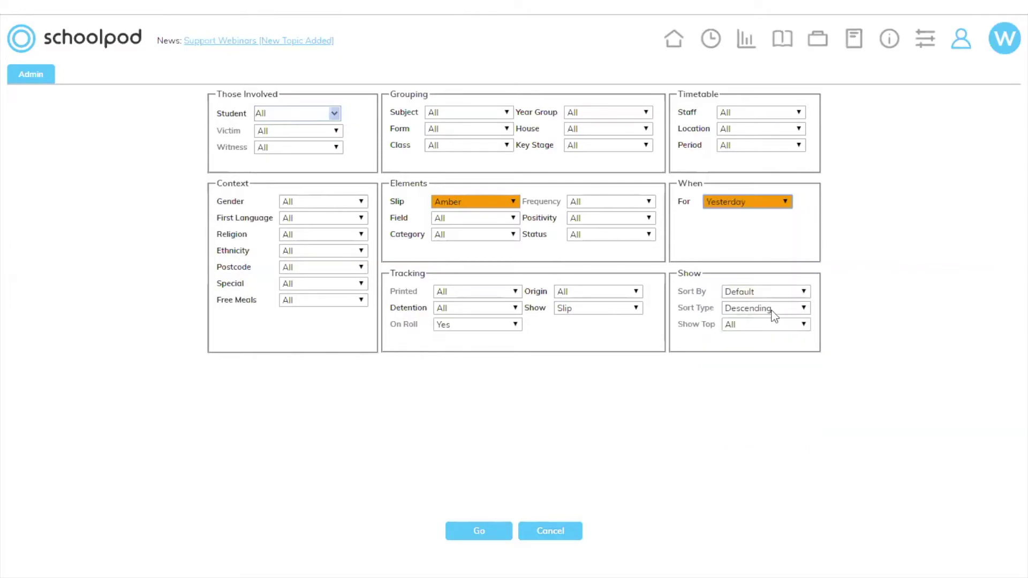
left_click(775, 199)
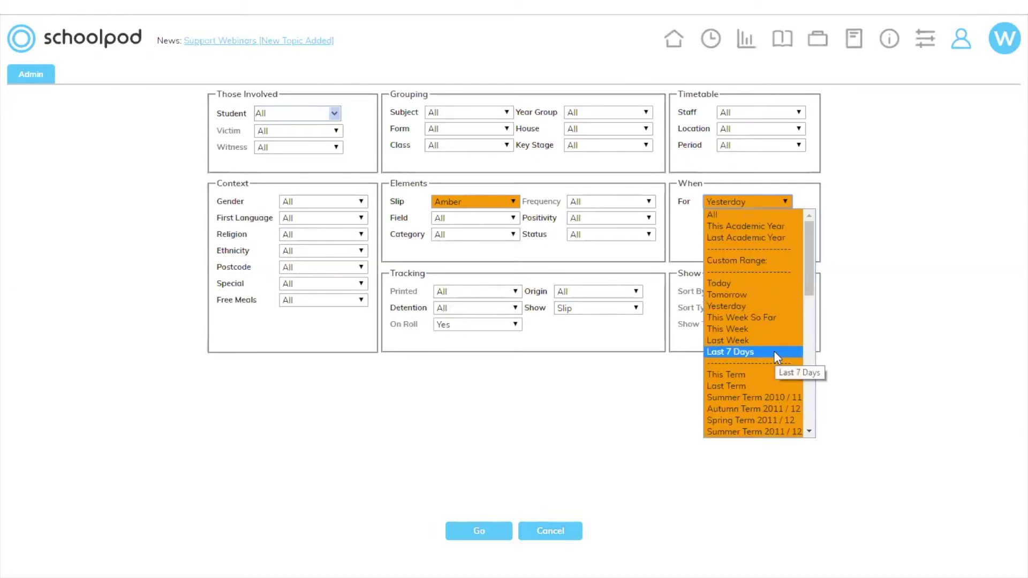
left_click(822, 217)
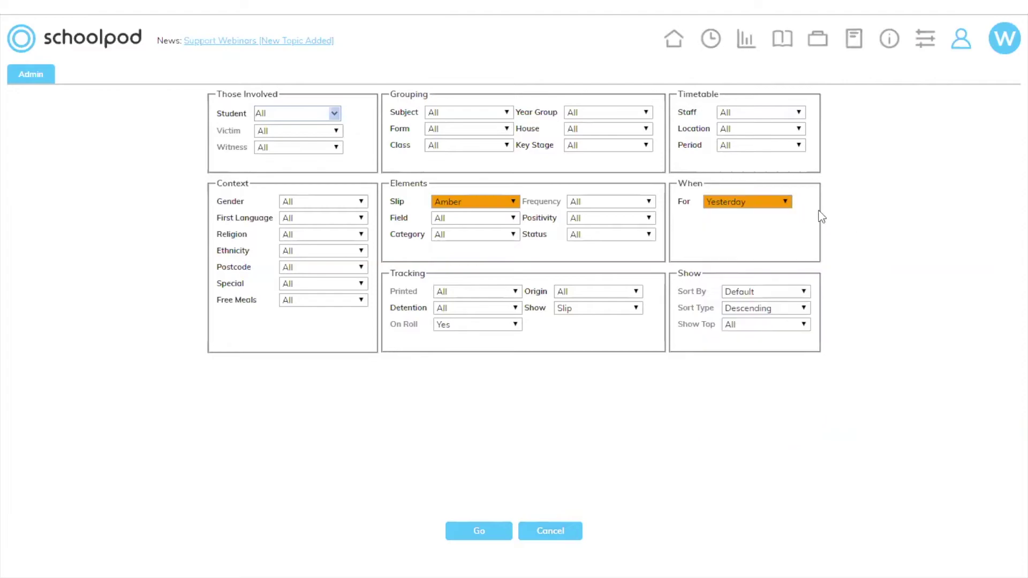
left_click(553, 538)
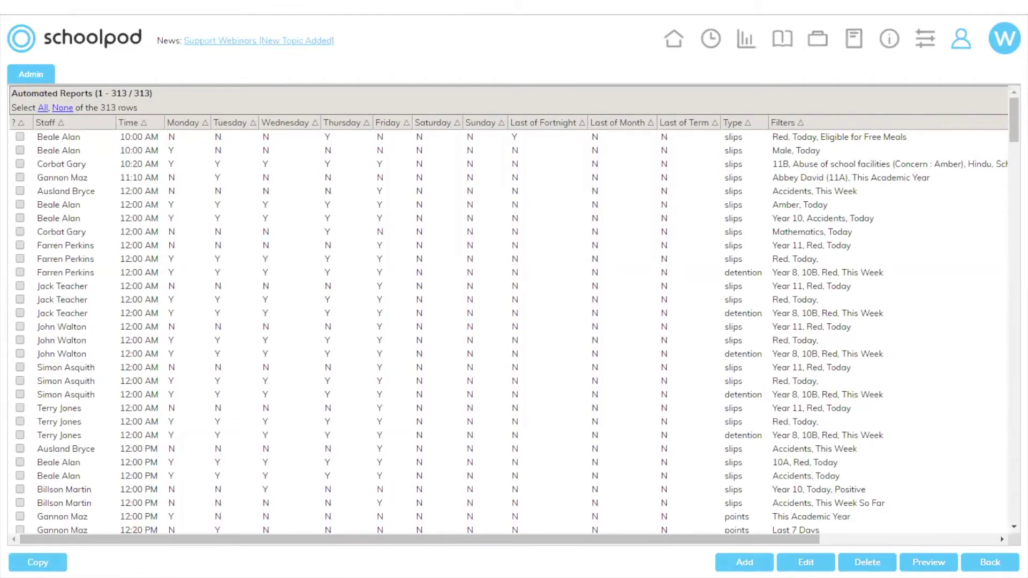
Copy the 11:10 AM slips report, look through the staff list for the copy, and cancel without saving
left_click(20, 177)
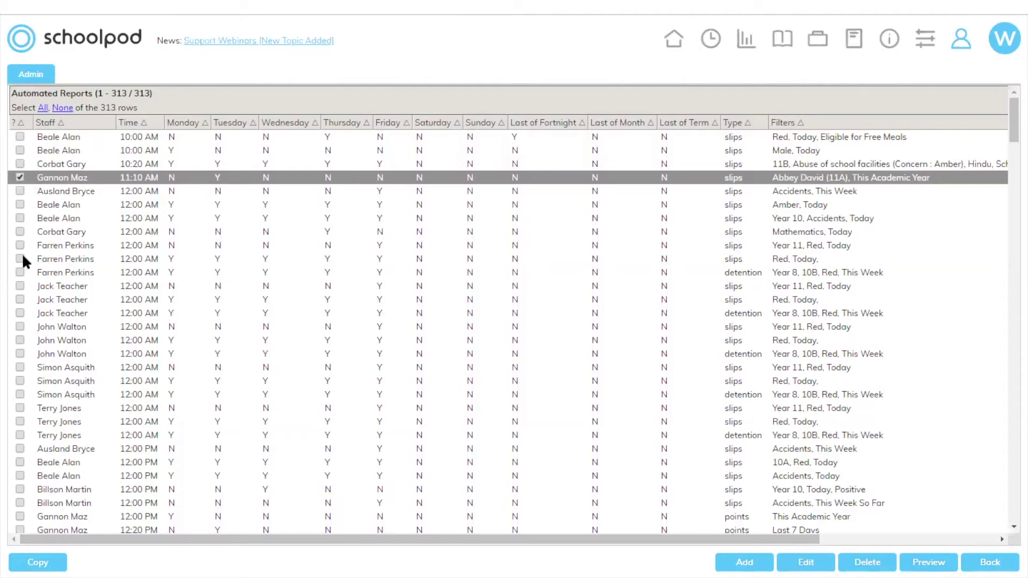
left_click(37, 562)
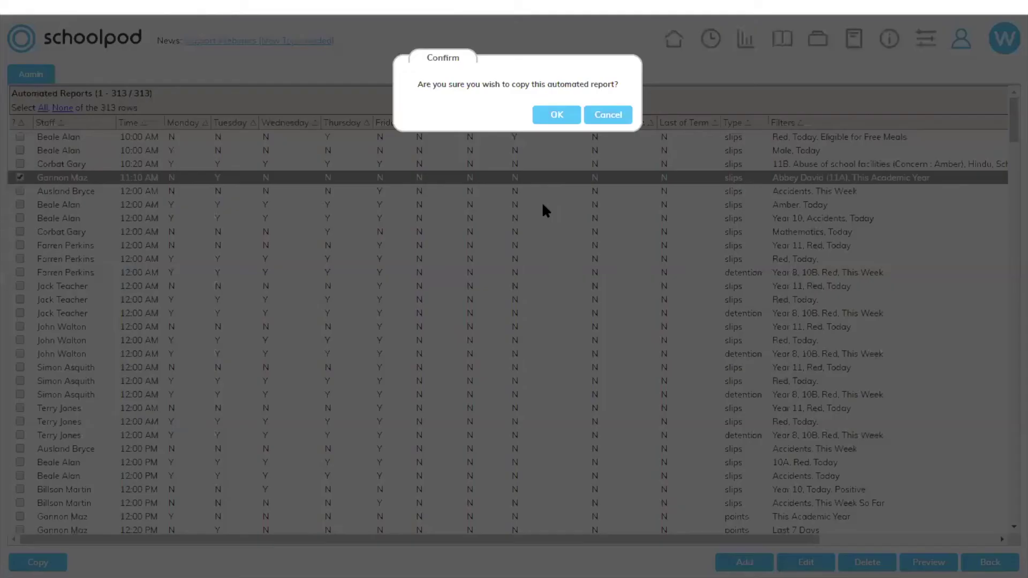
left_click(569, 113)
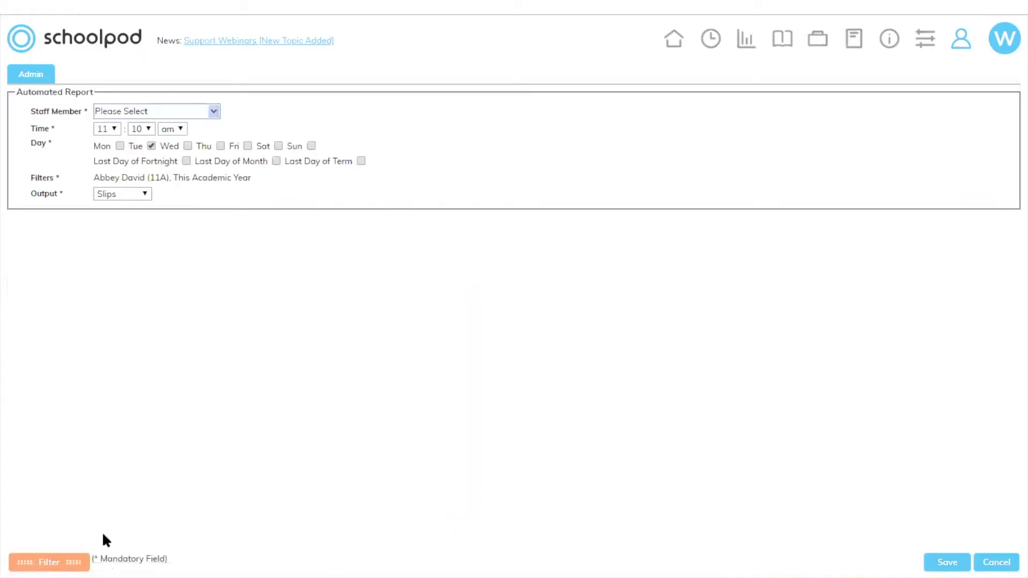
left_click(160, 111)
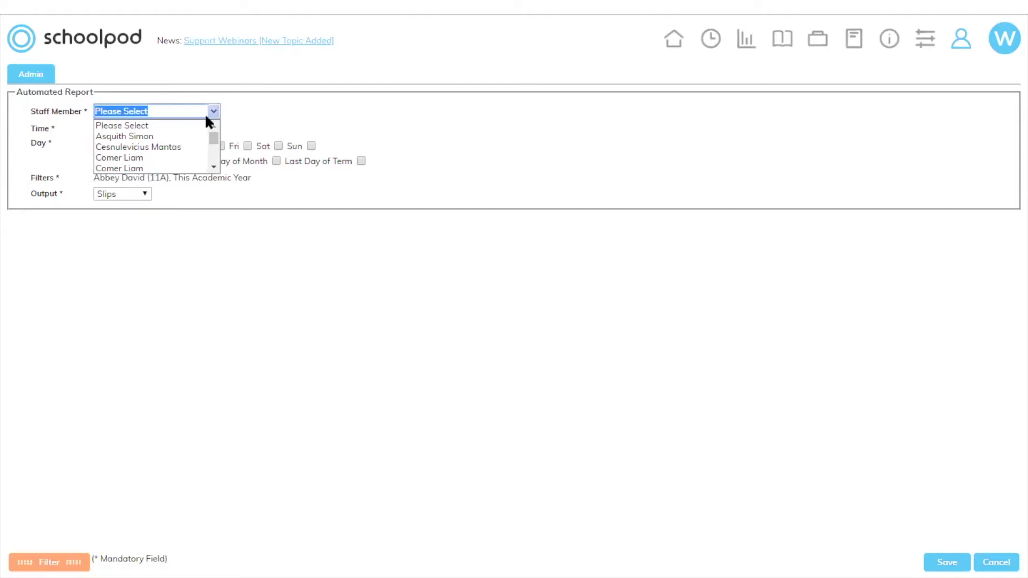
left_click(220, 224)
left_click(996, 562)
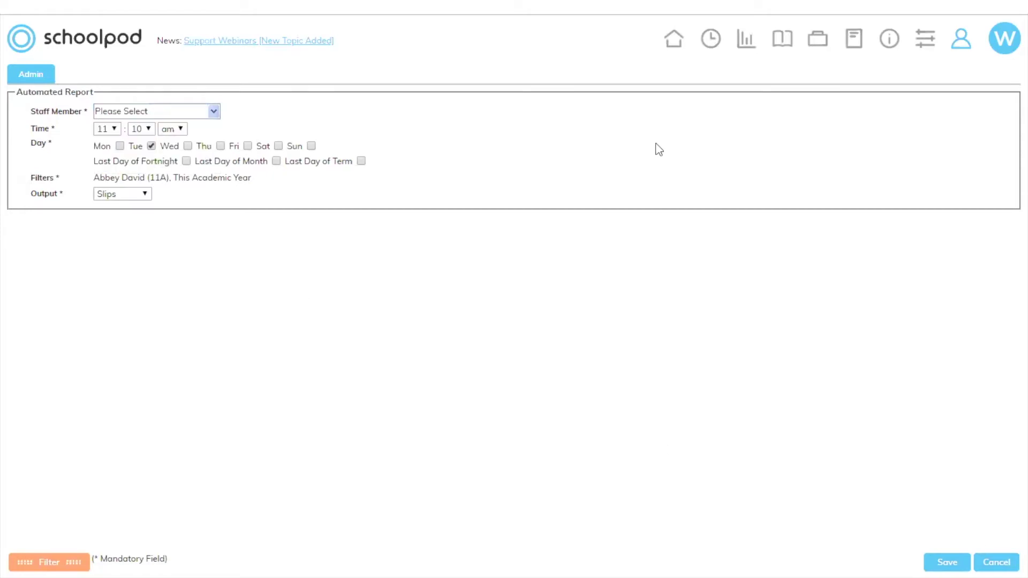
Return to the administration page, search it for "deten" and open Detention Restrictions, dismissing the alert
left_click(676, 42)
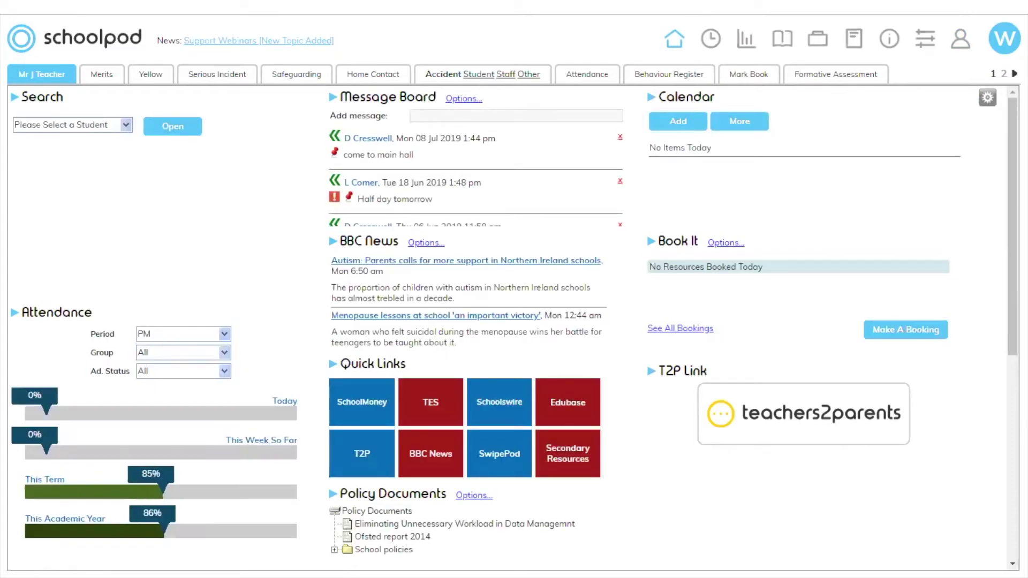
left_click(958, 46)
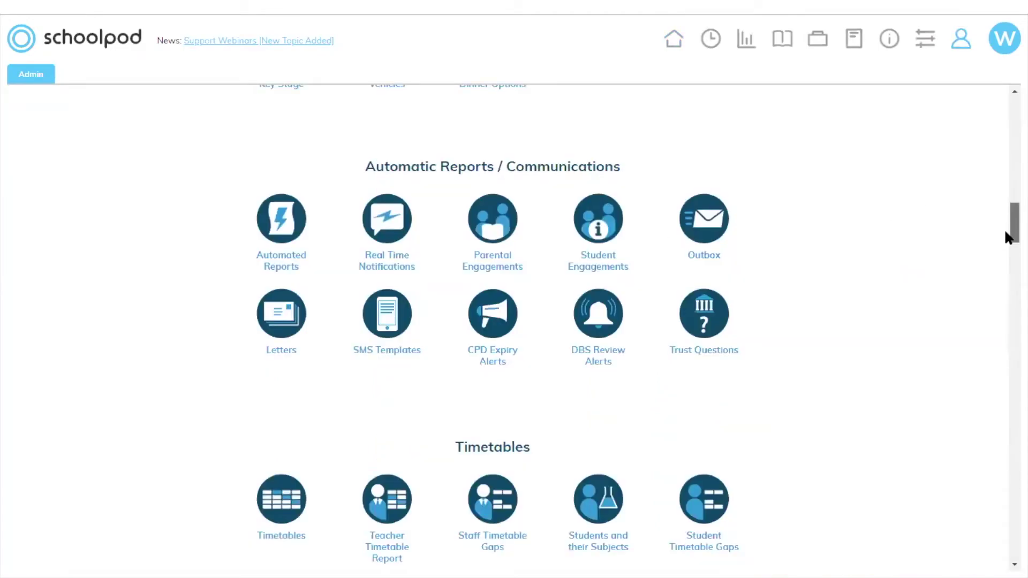
left_click_drag(1005, 233, 1005, 404)
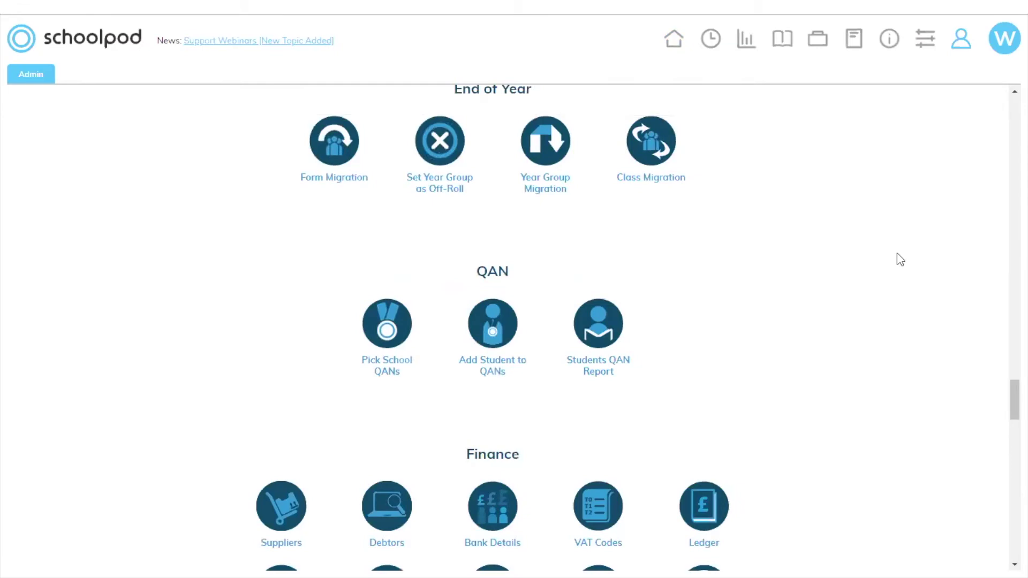
key("ctrl+f")
type("deten")
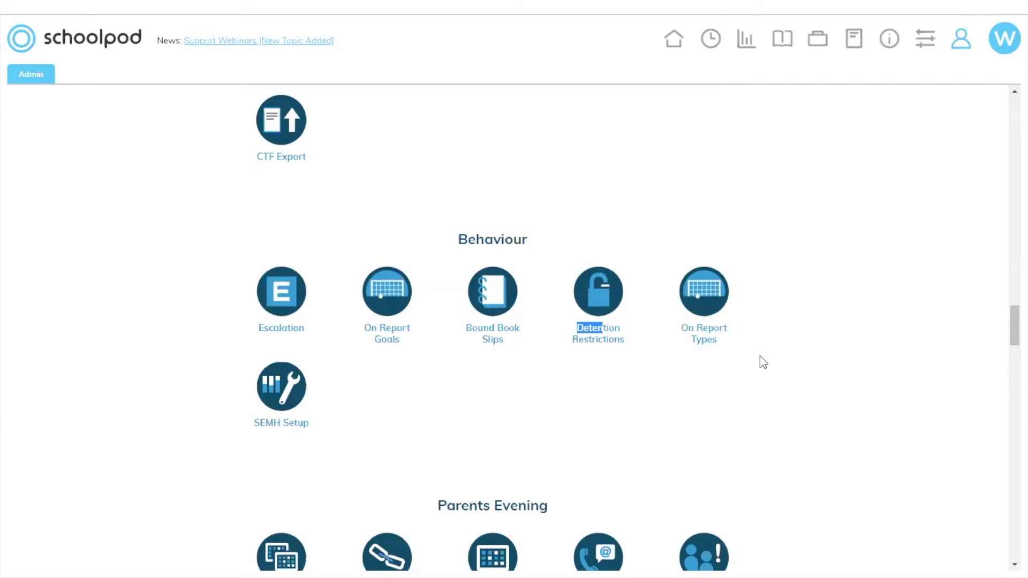
left_click(609, 298)
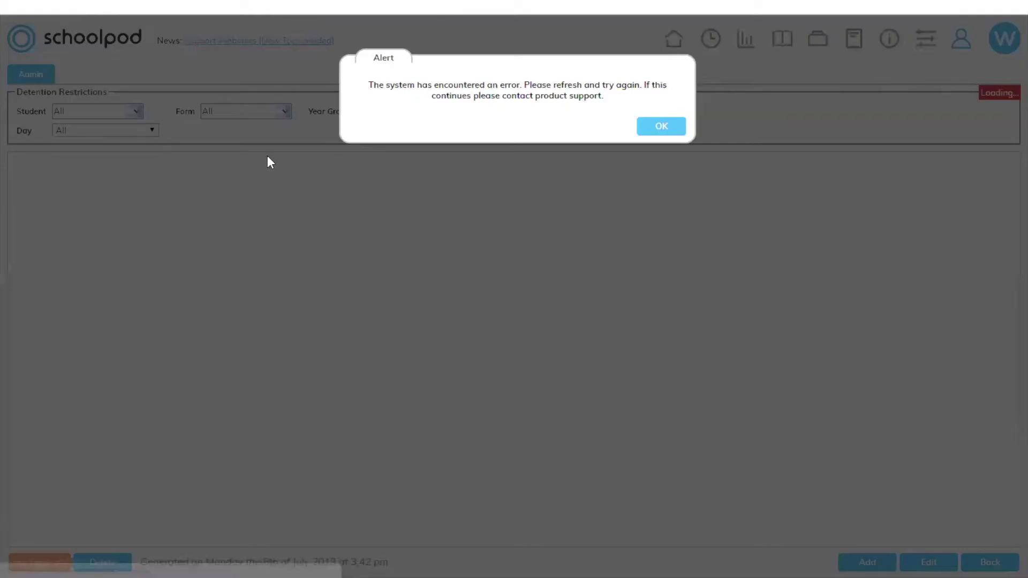
left_click(657, 126)
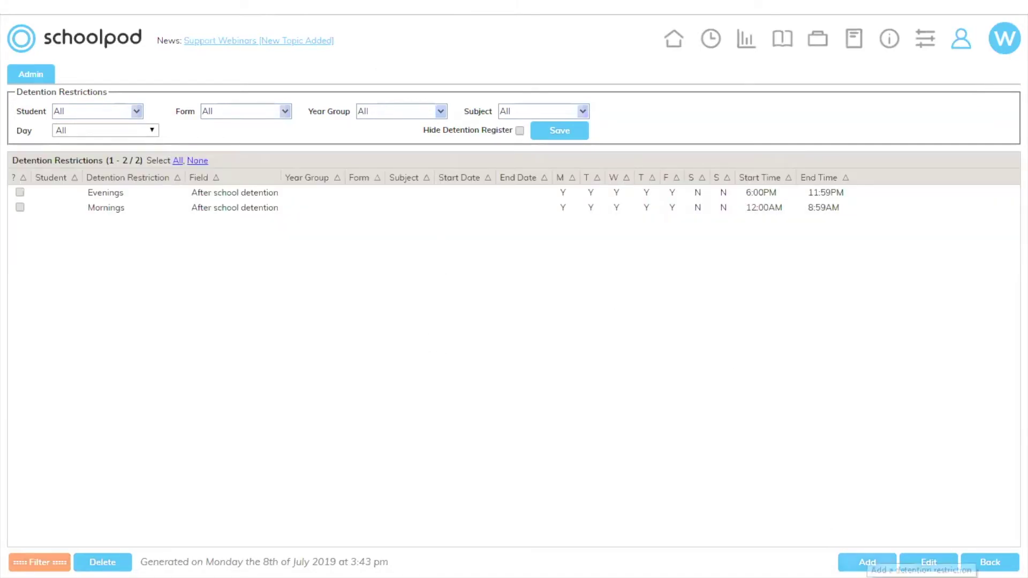
Add a detention restriction named "Whole school trip 30th Oct" and enable its date range
left_click(867, 562)
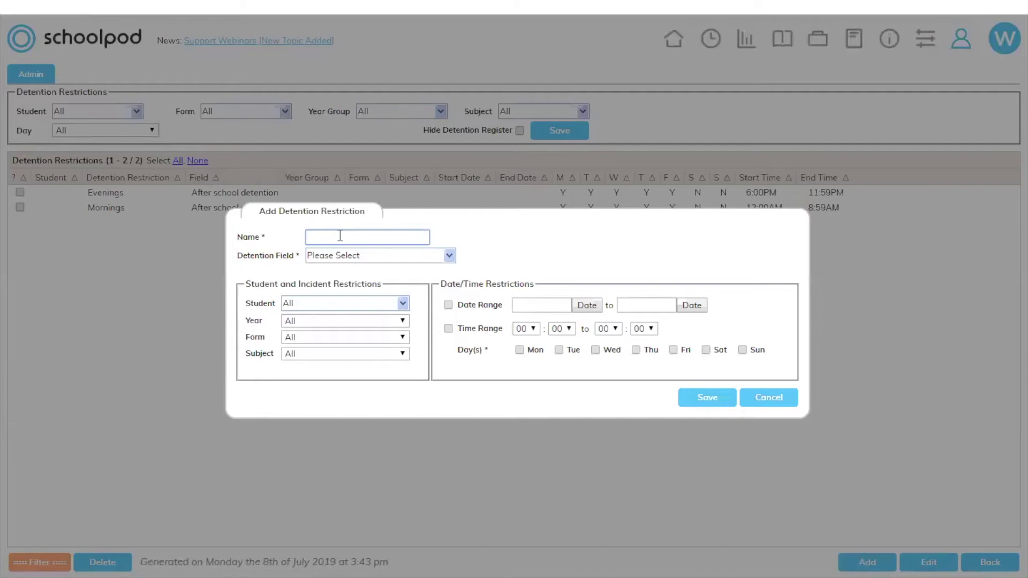
type("Whole school trip 30th Oct")
left_click(447, 306)
left_click(448, 306)
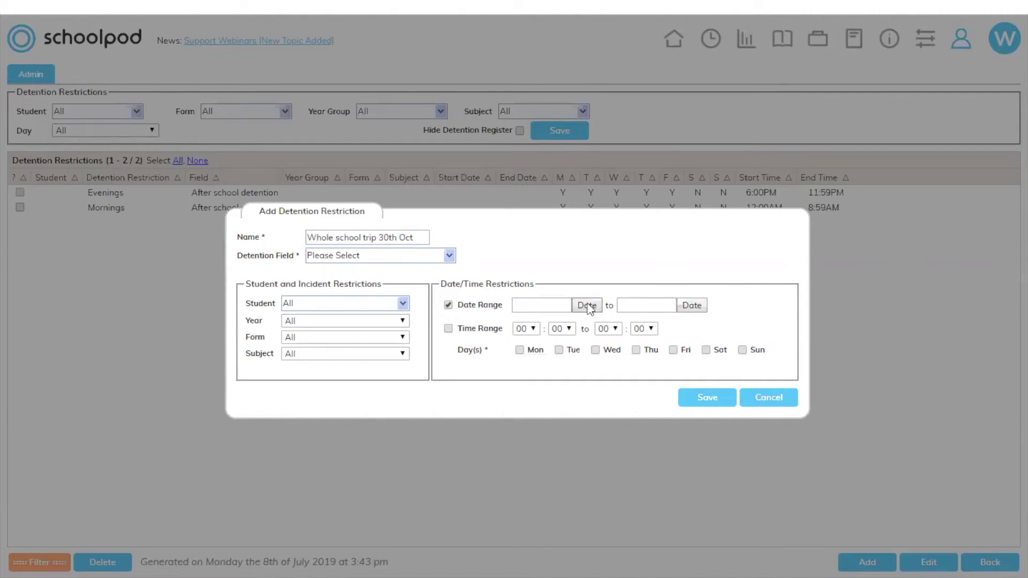
Set both the start and end of the restriction's date range to 30 Oct 2019
left_click(587, 305)
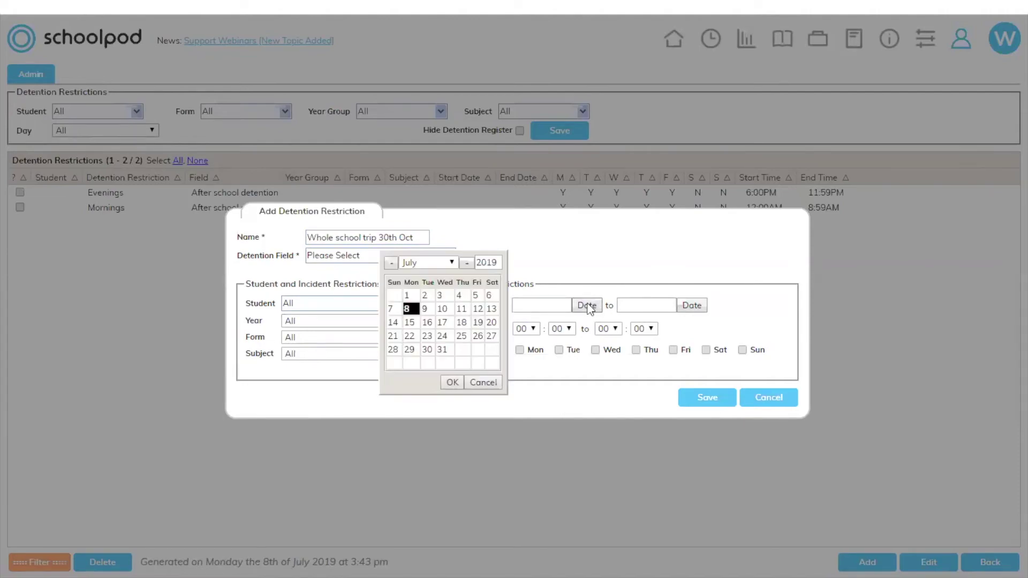
left_click(468, 263)
left_click(468, 262)
left_click(468, 263)
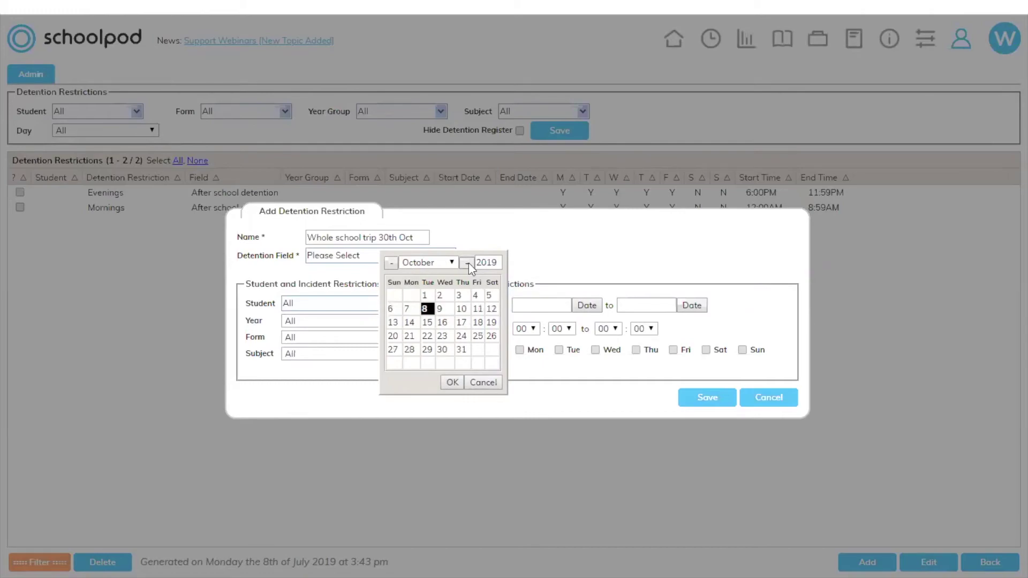
left_click(442, 349)
left_click(458, 382)
left_click(681, 310)
left_click(580, 262)
left_click(580, 262)
left_click(580, 263)
left_click(559, 349)
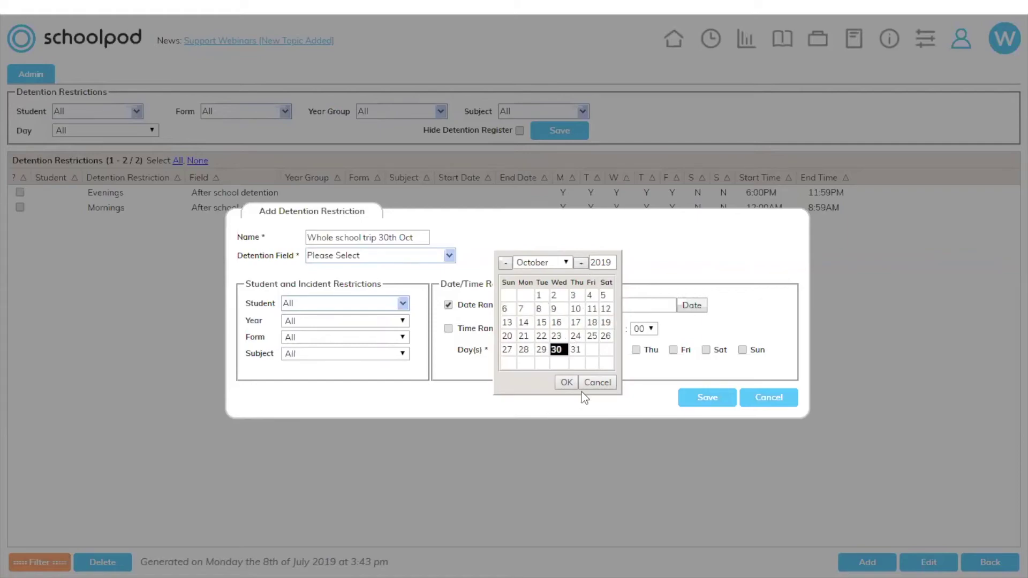
left_click(565, 382)
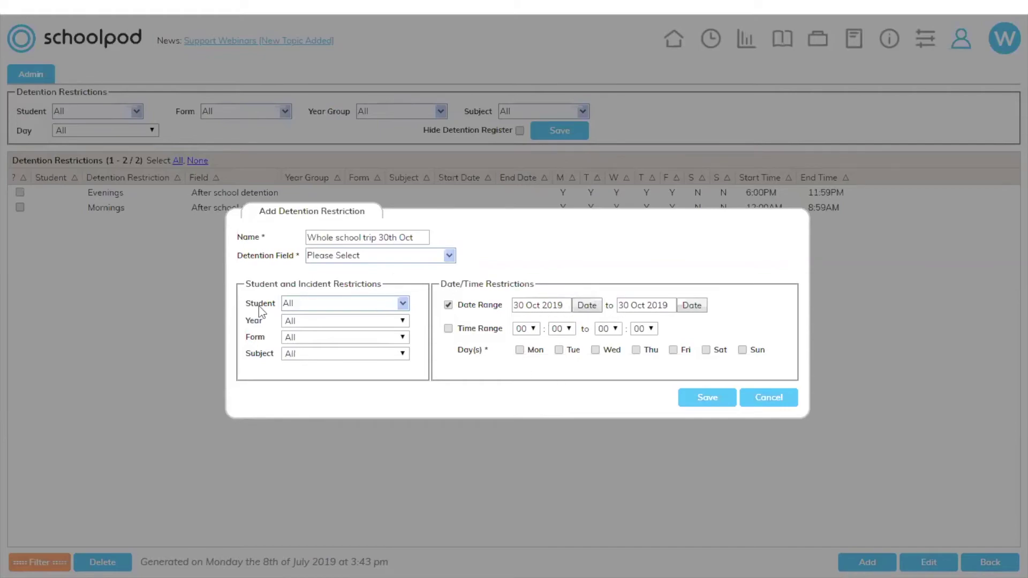
Apply the restriction to every detention field, from Accumulative Detention (Serious Incident) to Manual Detention (Serious Incident)
left_click(347, 257)
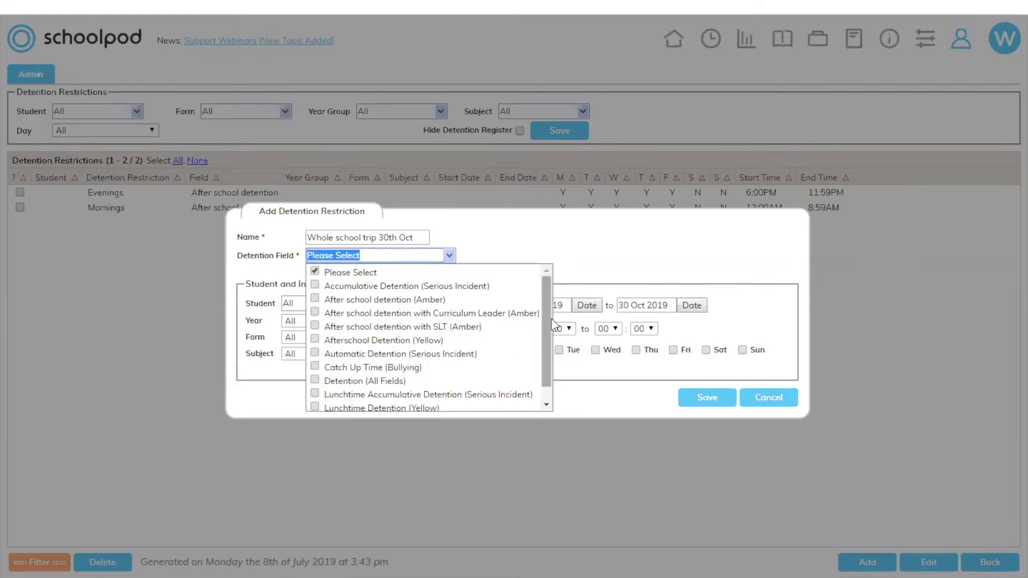
left_click_drag(547, 313, 545, 325)
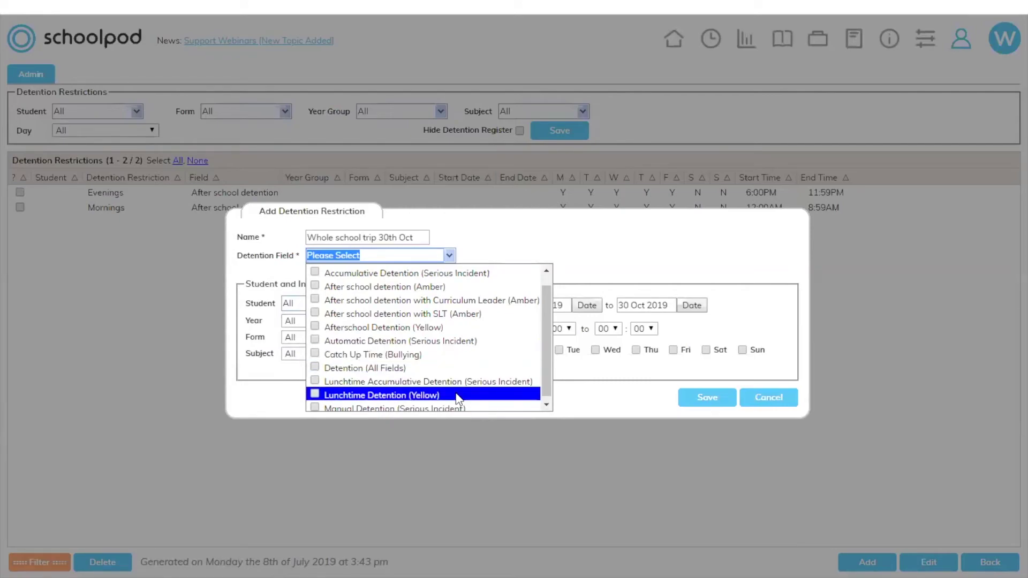
left_click(451, 274)
left_click(452, 287)
left_click(454, 300)
left_click(457, 314)
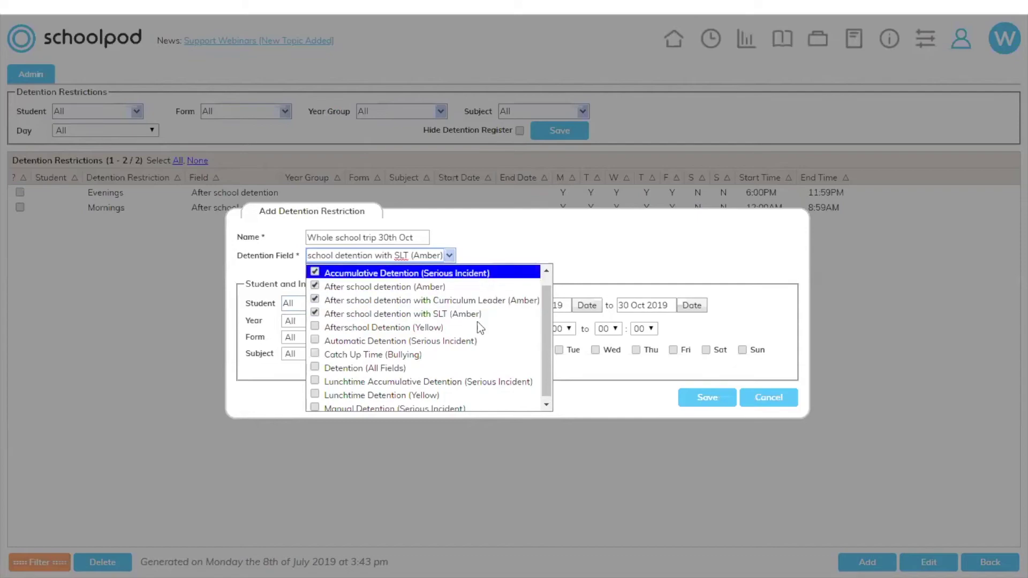
left_click_drag(547, 357, 549, 361)
left_click(436, 405)
left_click(436, 379)
left_click(436, 392)
left_click(436, 365)
left_click(439, 351)
left_click(442, 338)
left_click(445, 324)
left_click(447, 311)
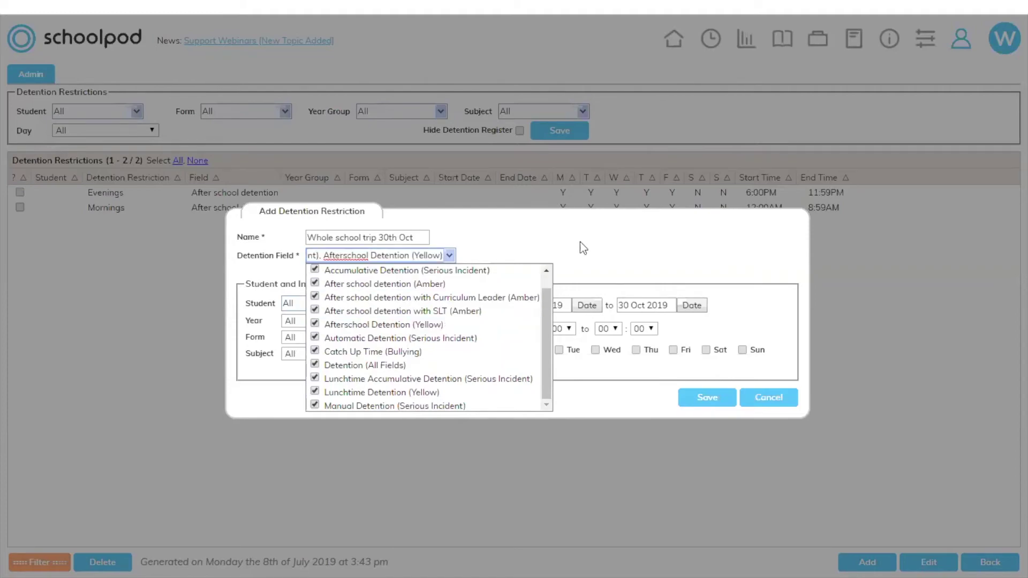
left_click(567, 251)
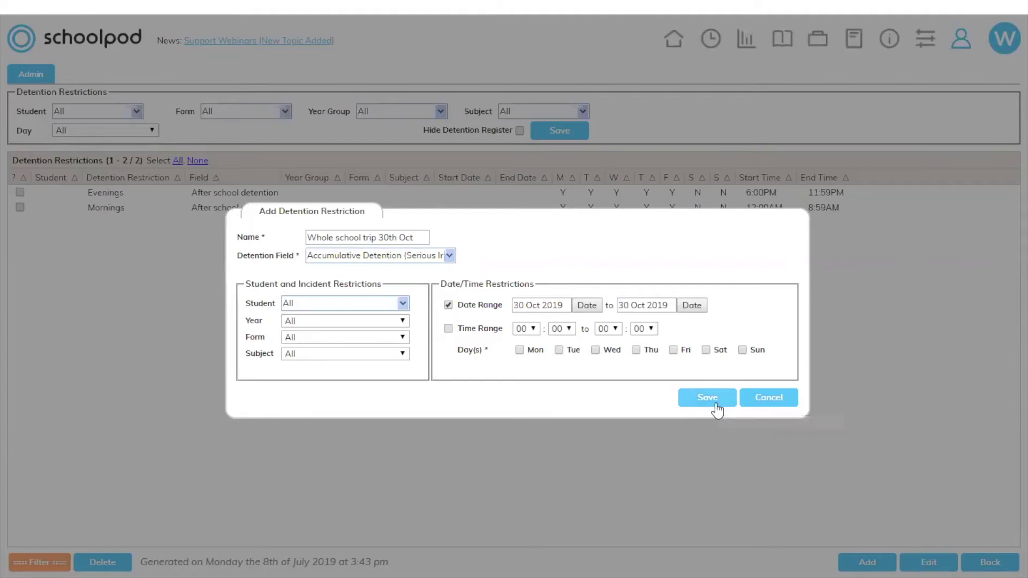
left_click(377, 237)
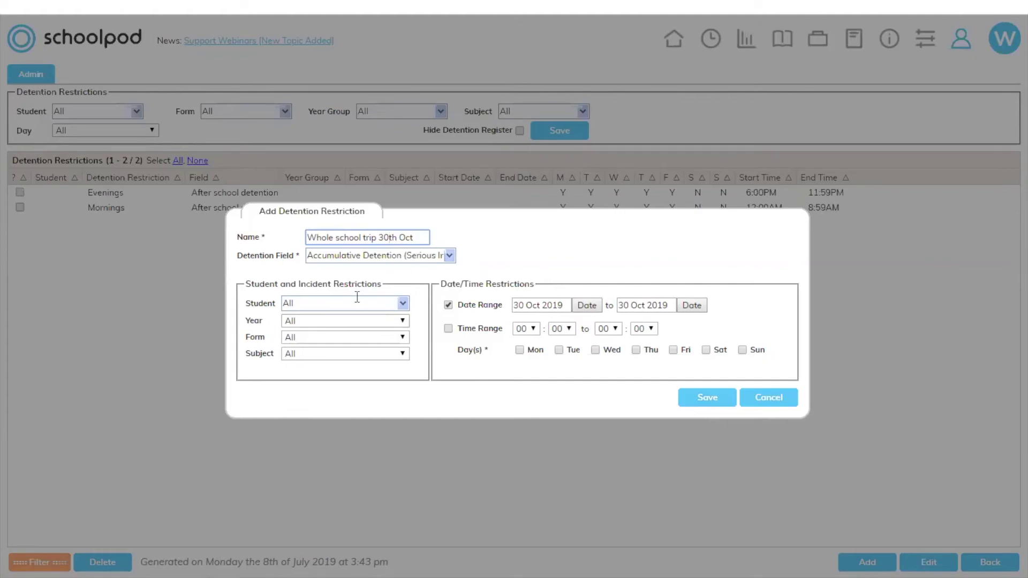
left_click(402, 303)
left_click(434, 289)
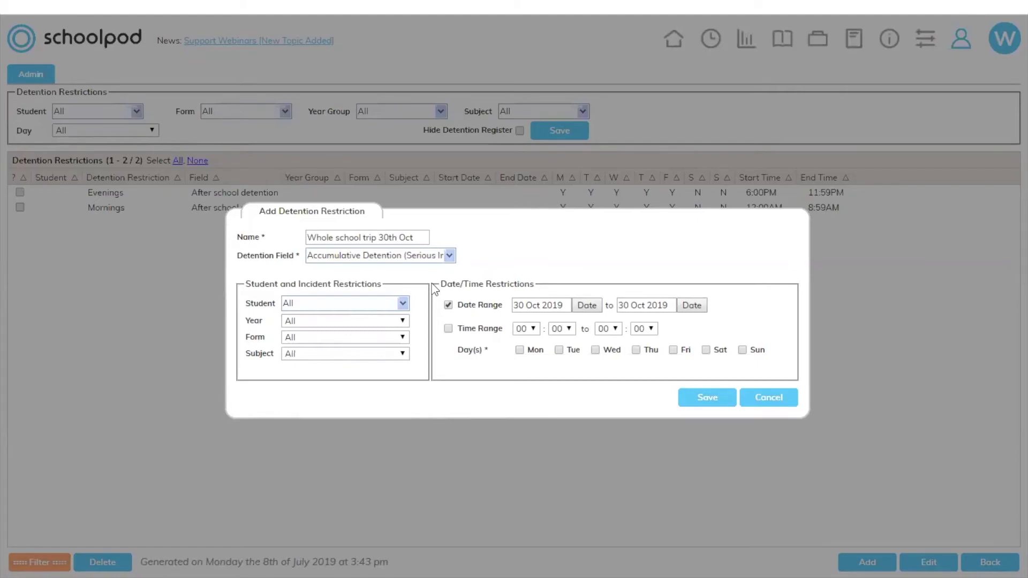
Discard the unsaved detention restriction and open the student list
left_click(765, 404)
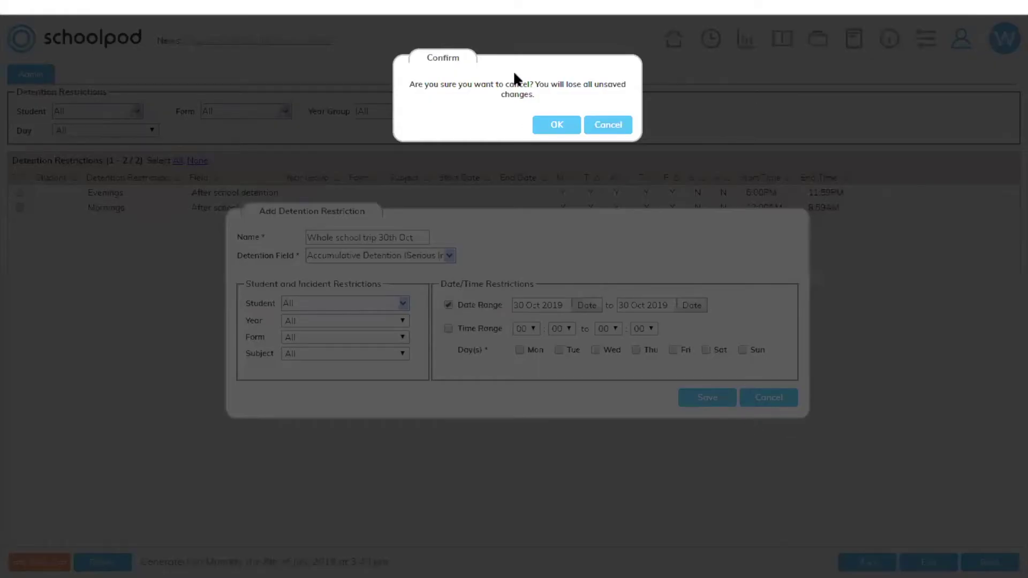
left_click(555, 125)
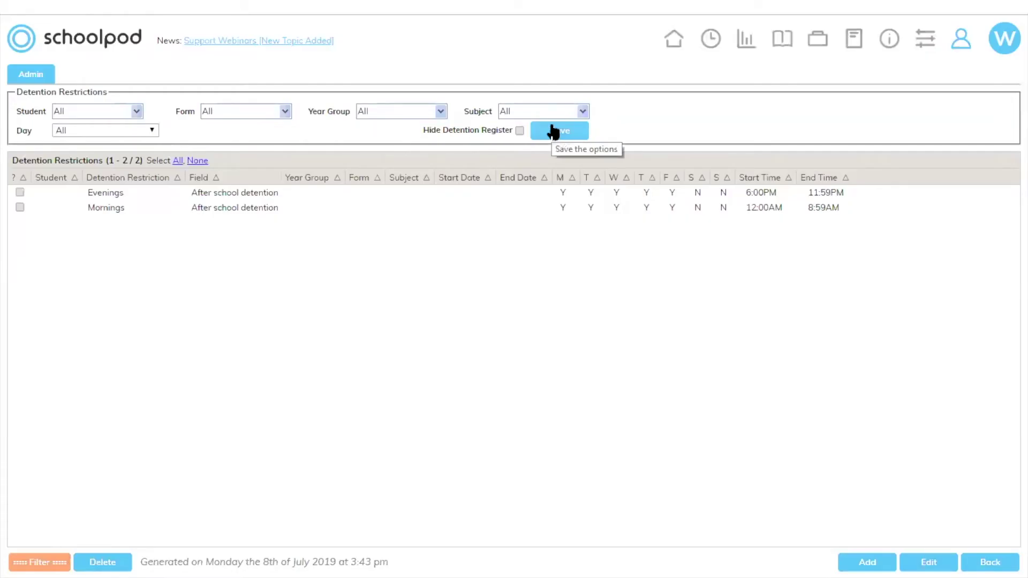
left_click(788, 42)
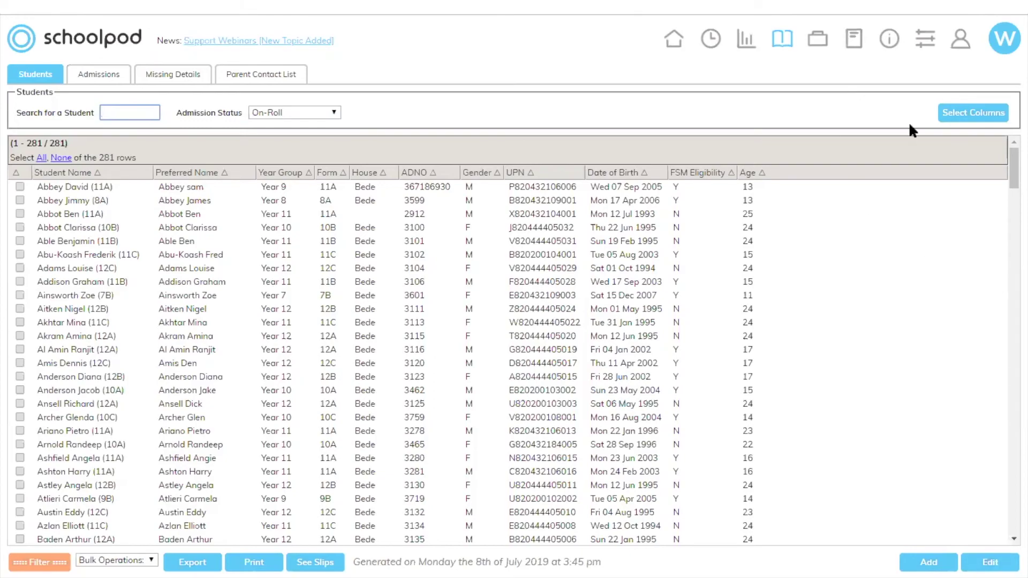
Return to the administration page by way of Detention Restrictions and locate Import in the Export and Import section
left_click(953, 48)
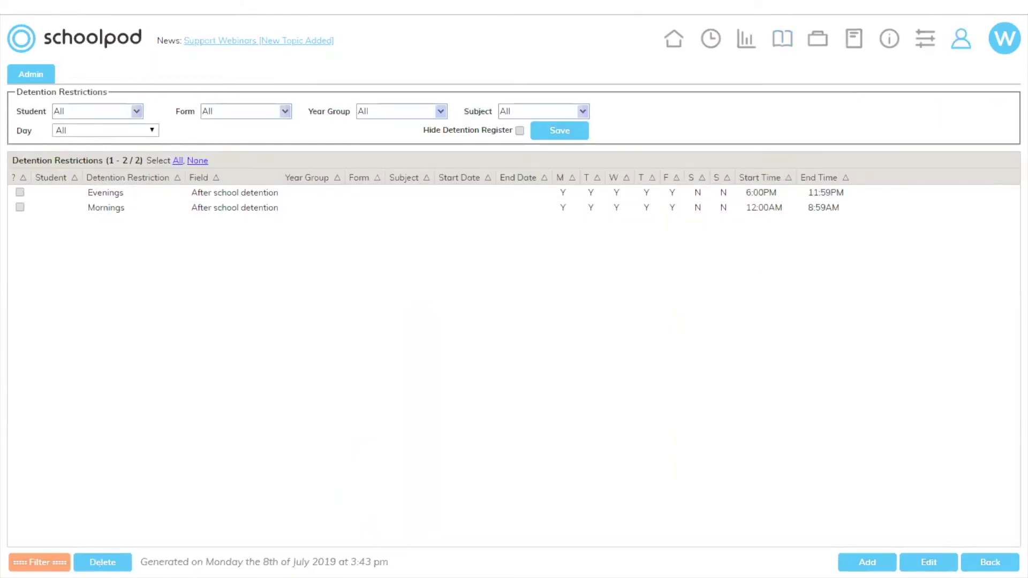
left_click(989, 562)
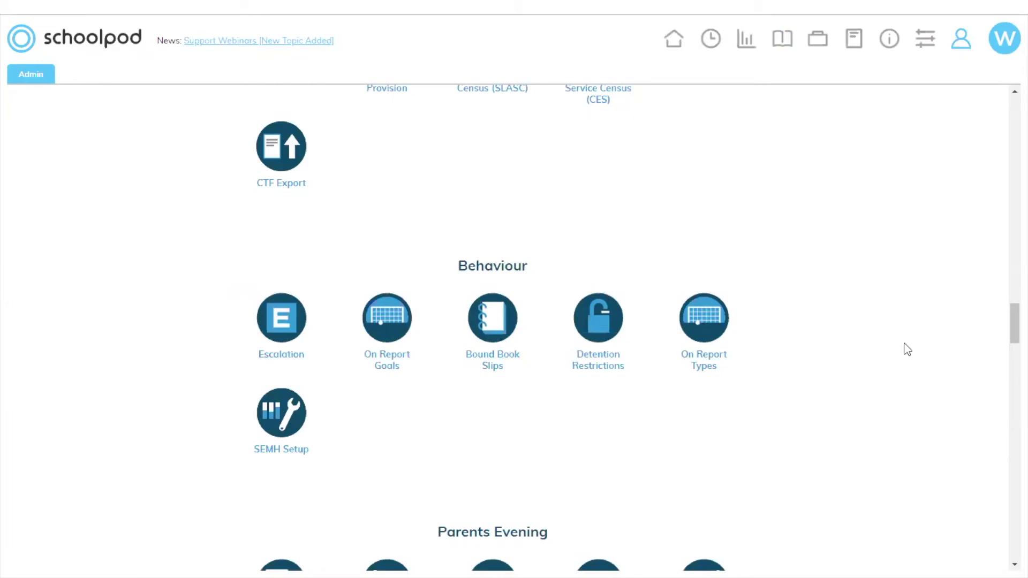
scroll(907, 349, "down", 15)
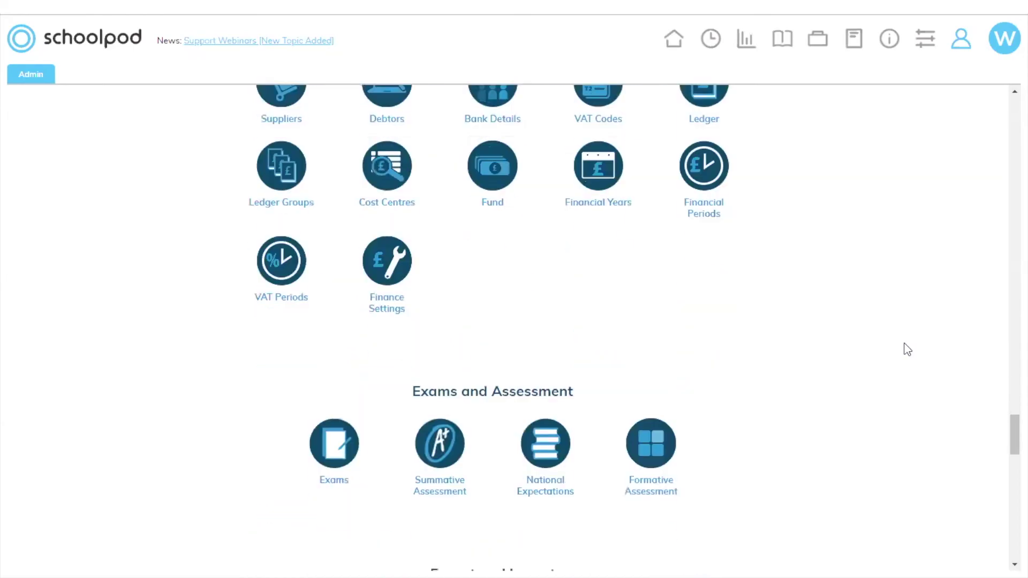
scroll(907, 349, "down", 8)
scroll(904, 346, "up", 1)
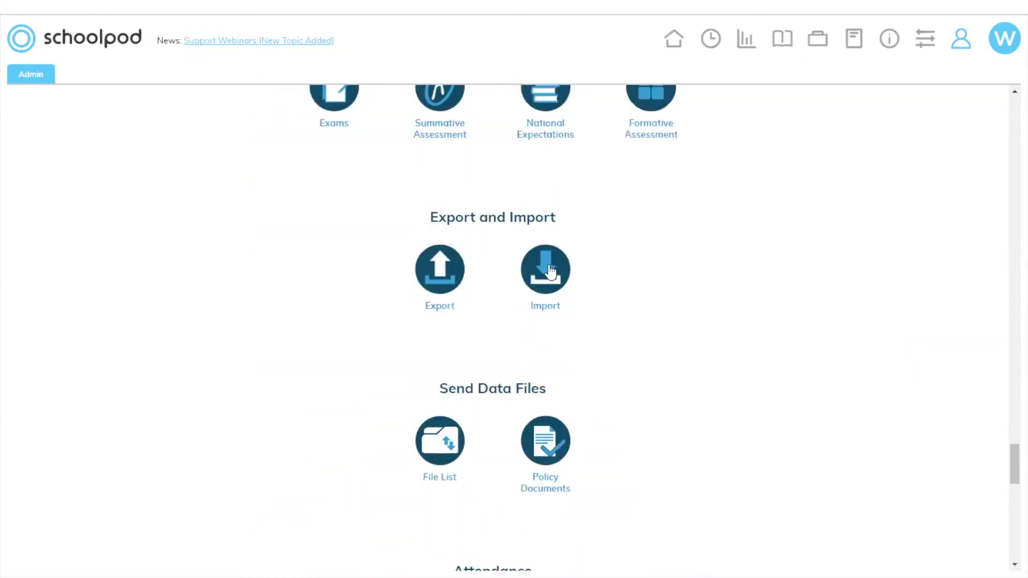
left_click(549, 272)
Open Form Migration under End of Year and set form 10A to move to 11A and 10B to 11B
scroll(723, 364, "up", 10)
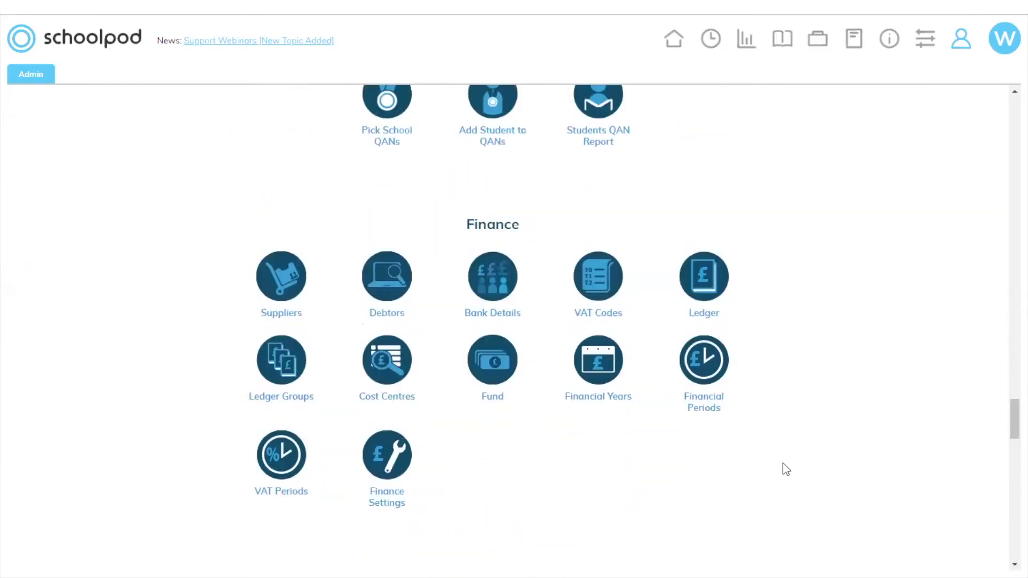
scroll(786, 469, "up", 7)
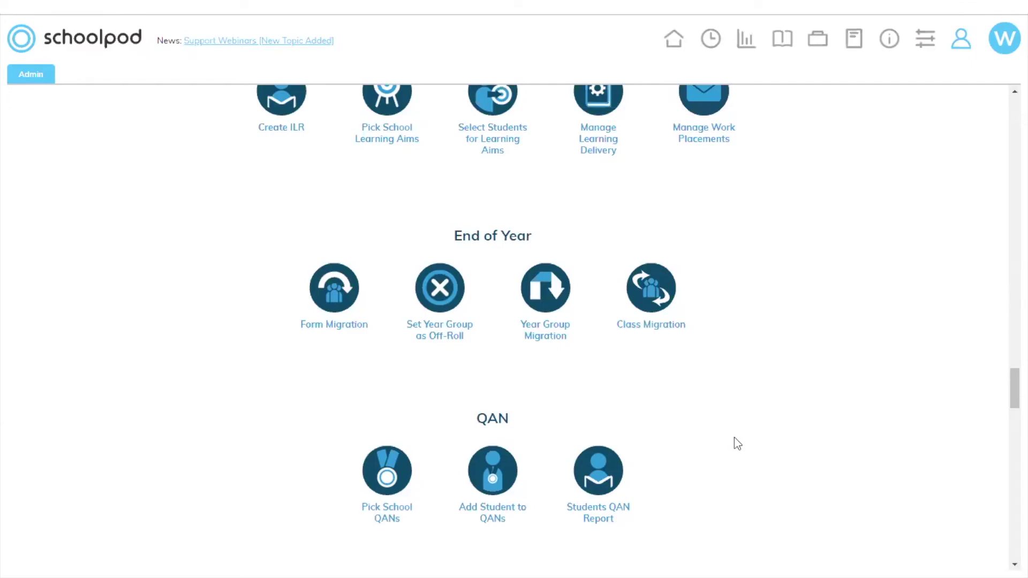
left_click(333, 291)
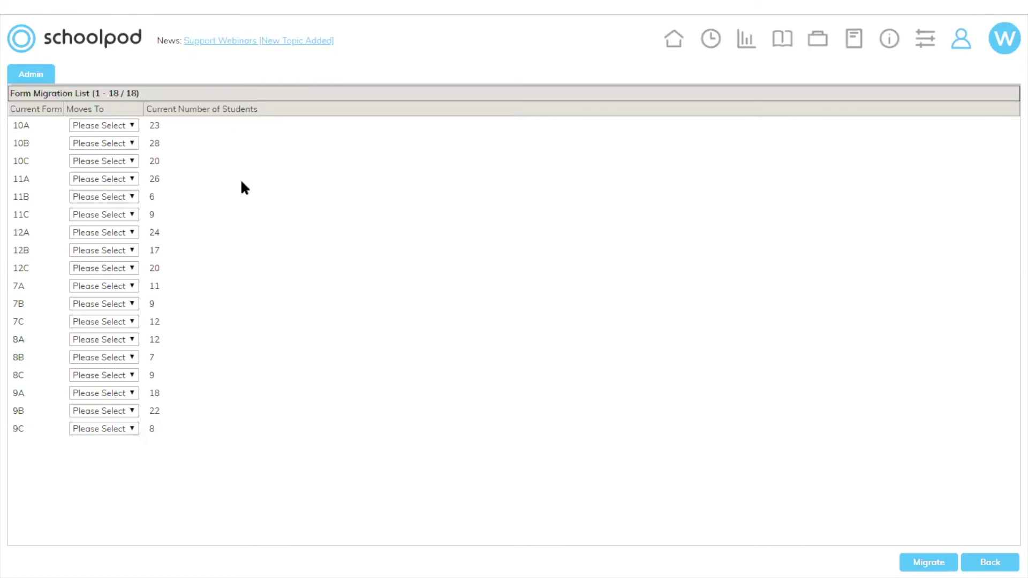
left_click(107, 126)
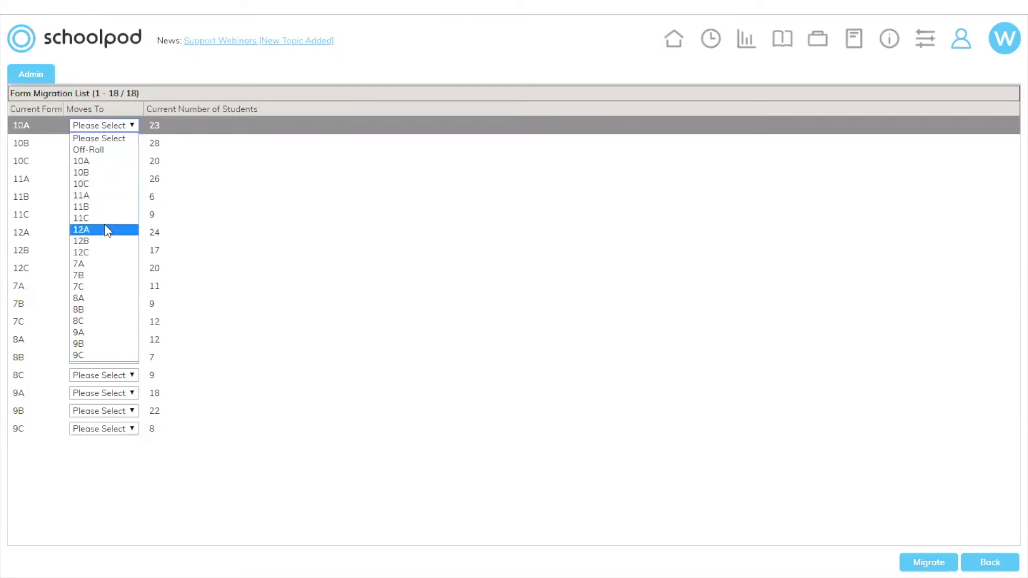
left_click(101, 195)
left_click(84, 145)
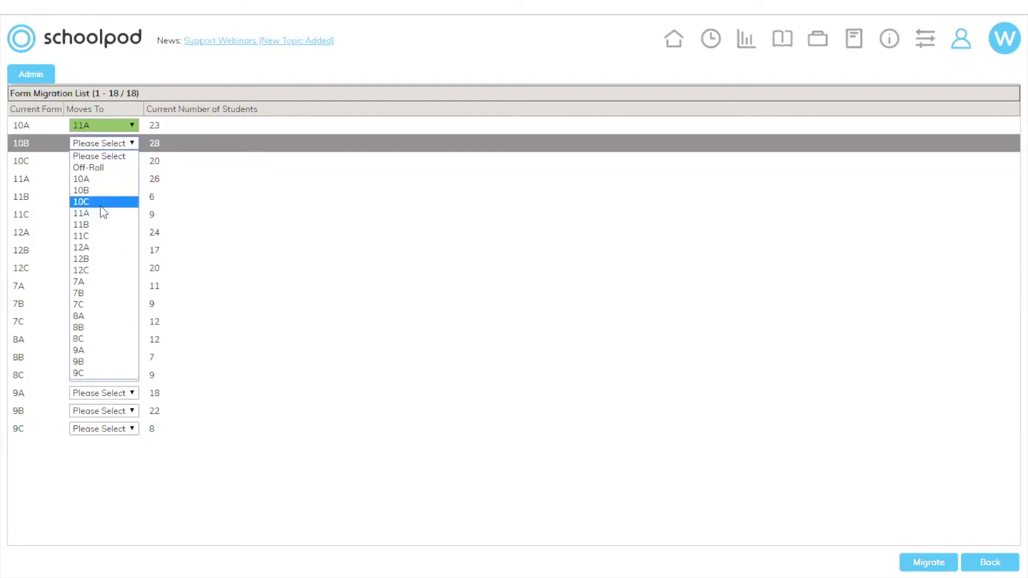
left_click(102, 225)
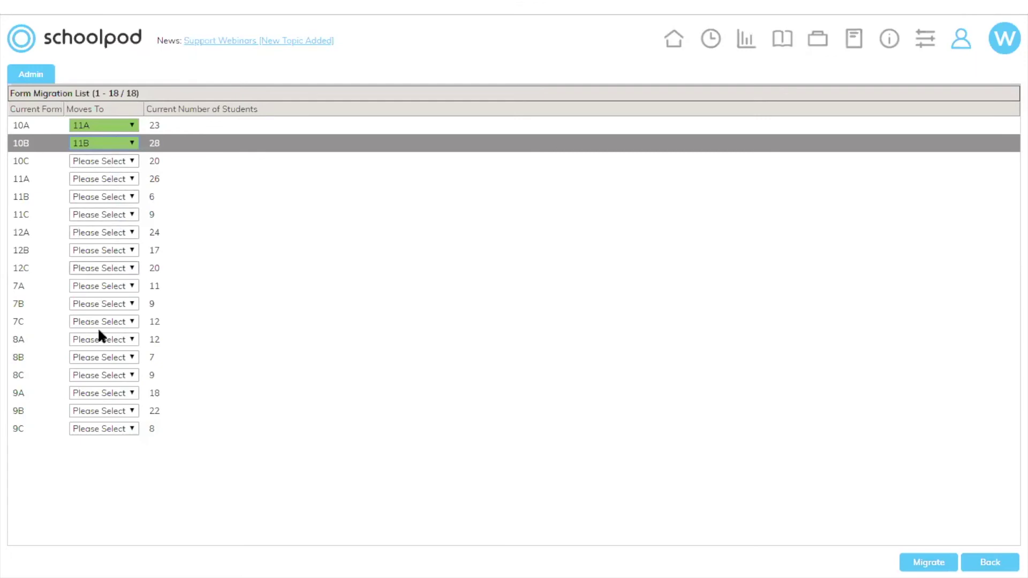
Set forms 12A, 12B and 12C to move to Off-Roll in the form migration list
left_click(99, 234)
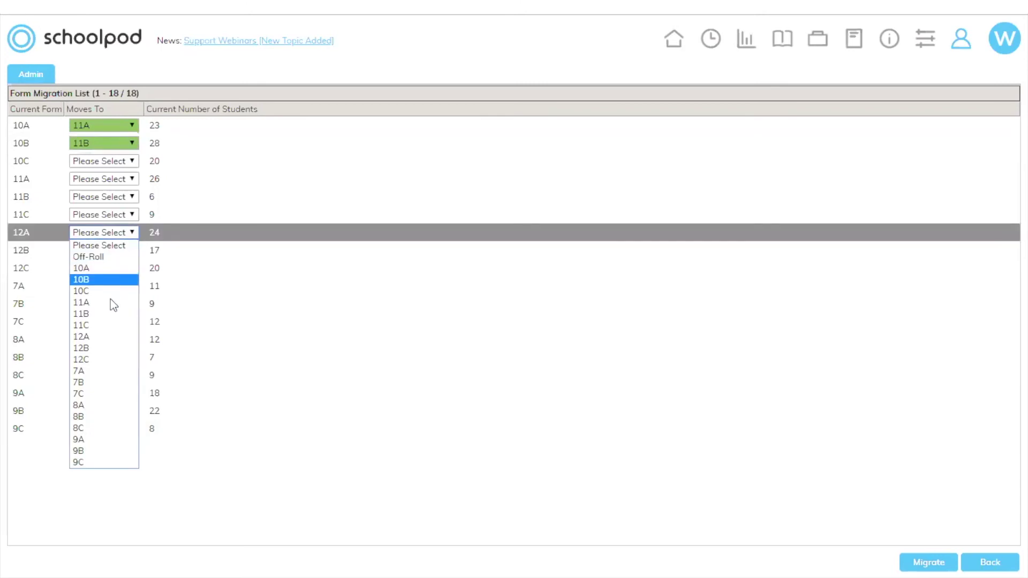
left_click(110, 258)
left_click(110, 253)
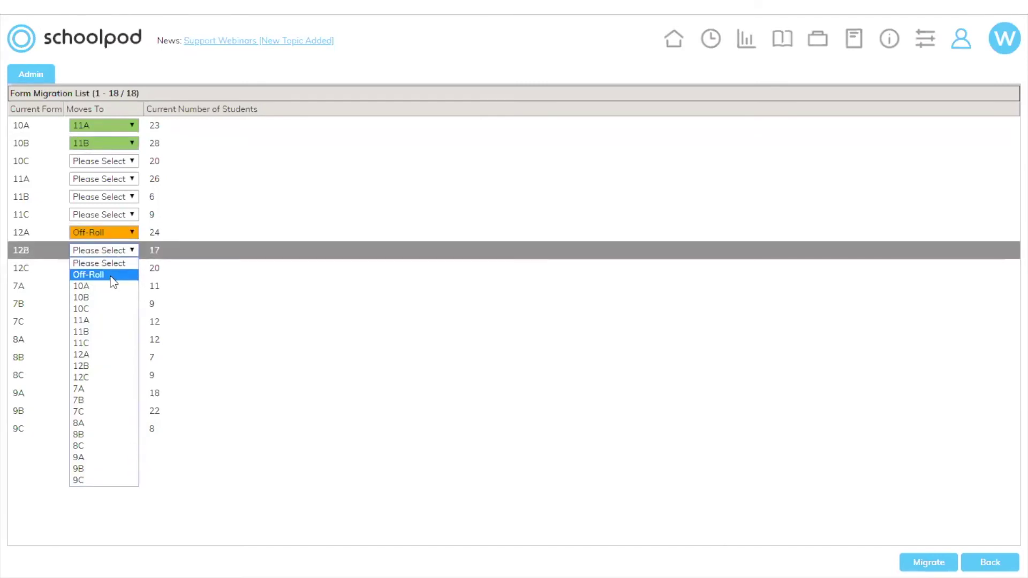
left_click(106, 274)
left_click(100, 265)
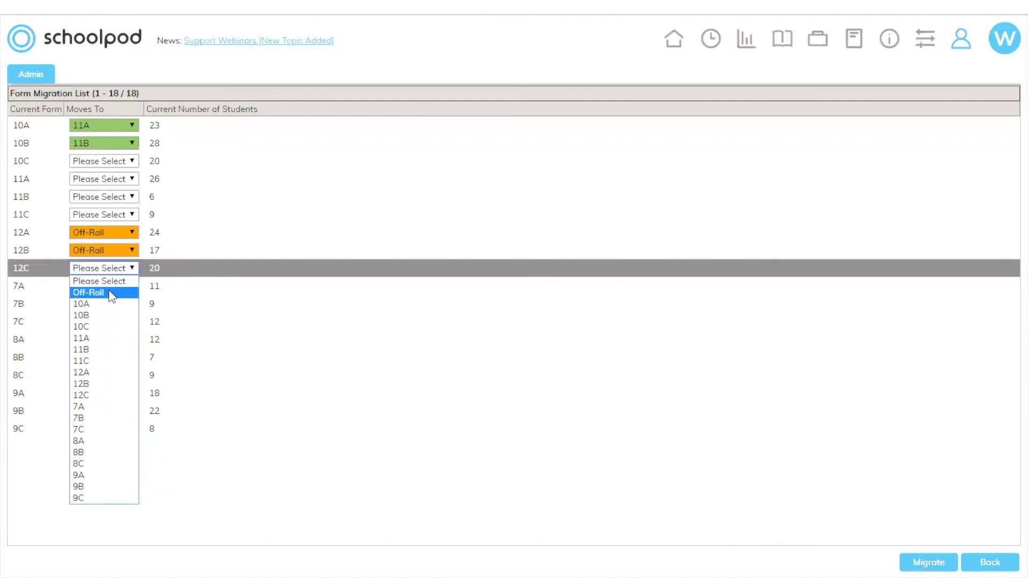
left_click(110, 293)
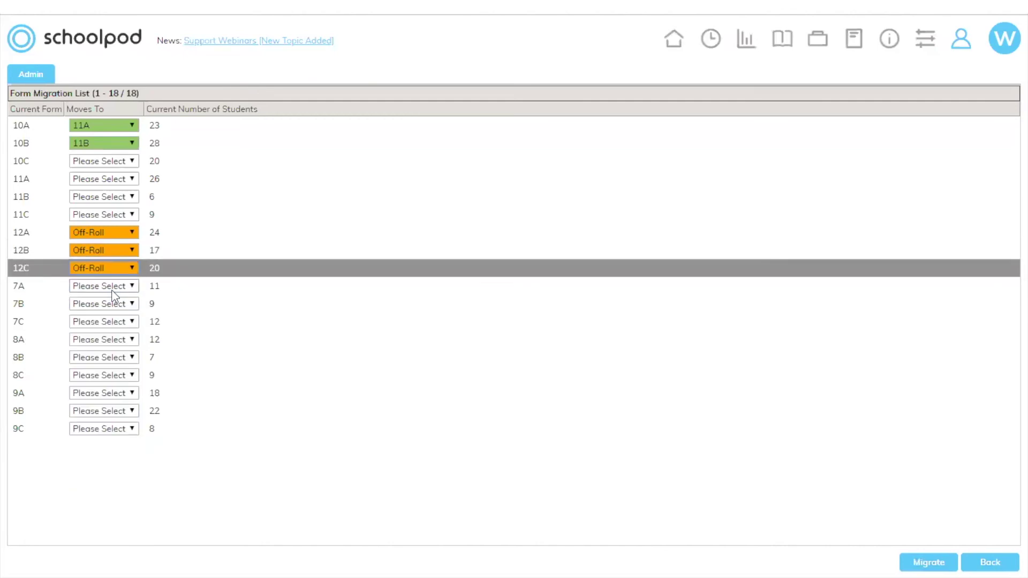
Set form 10C to move to 10C and leave Form Migration without migrating
left_click(107, 164)
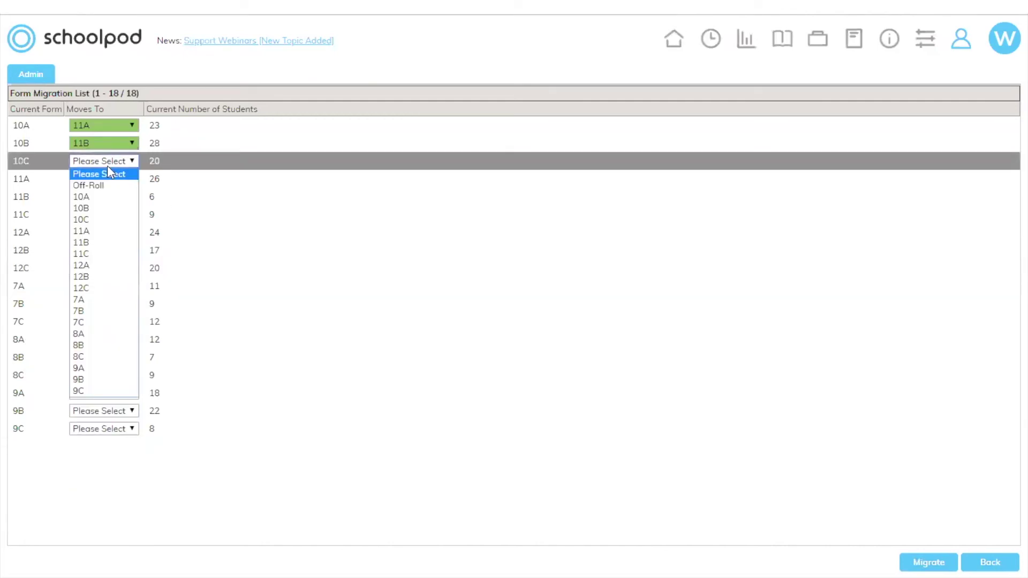
left_click(111, 220)
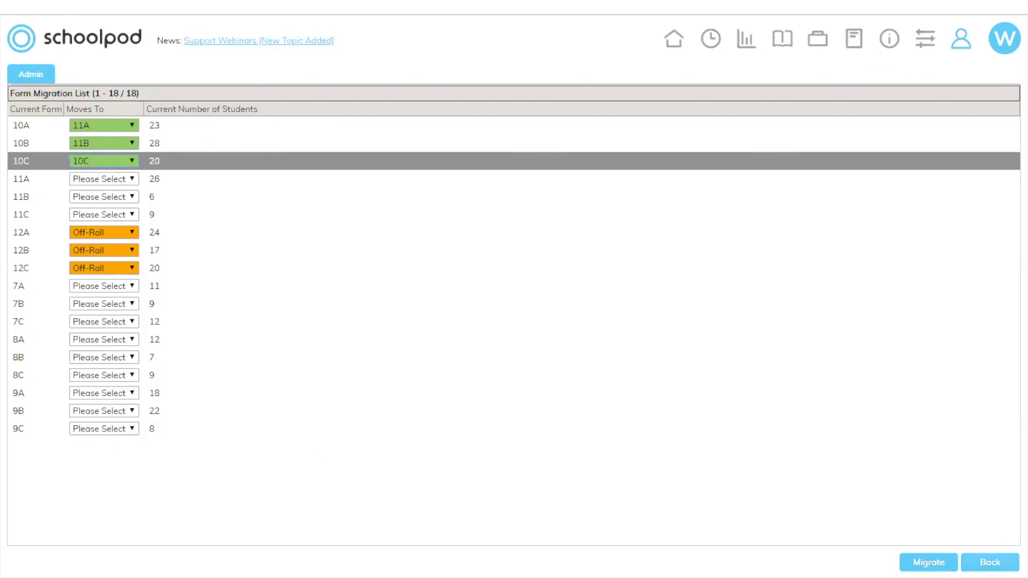
left_click(989, 562)
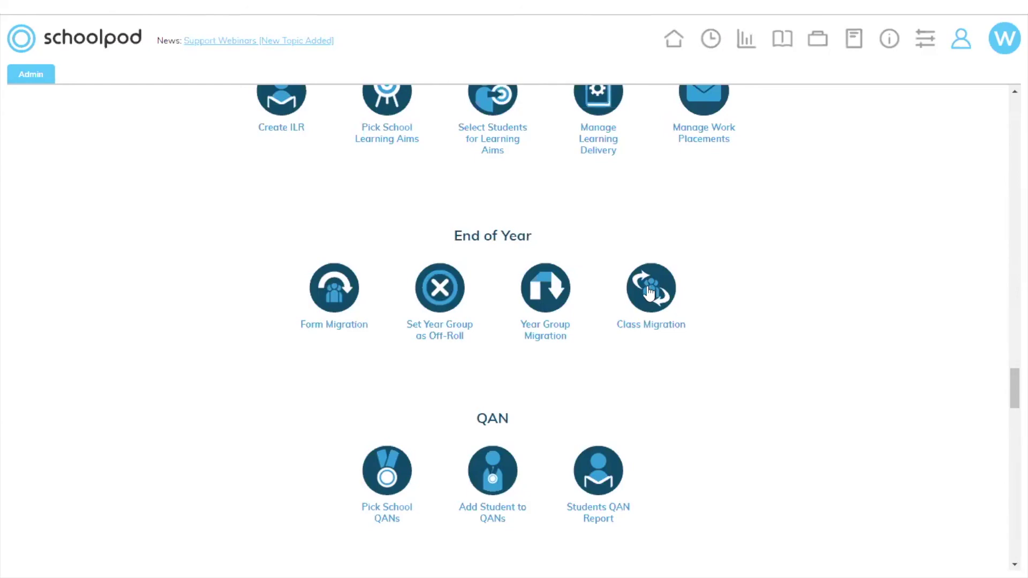
Open Class Migration for Year 12 and examine the destination options for Assessment Y12 English without choosing one
left_click(649, 292)
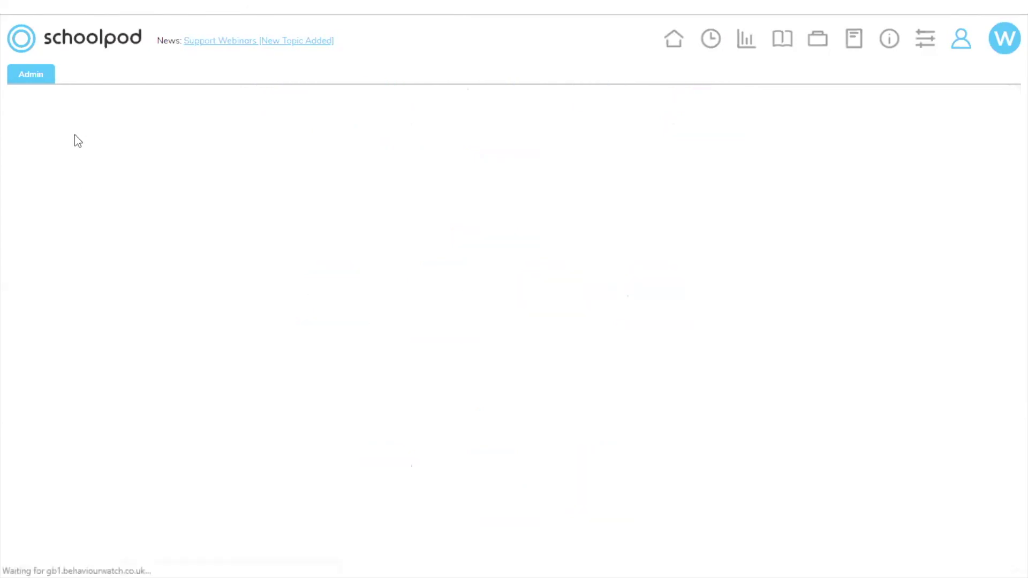
left_click(117, 113)
left_click(114, 133)
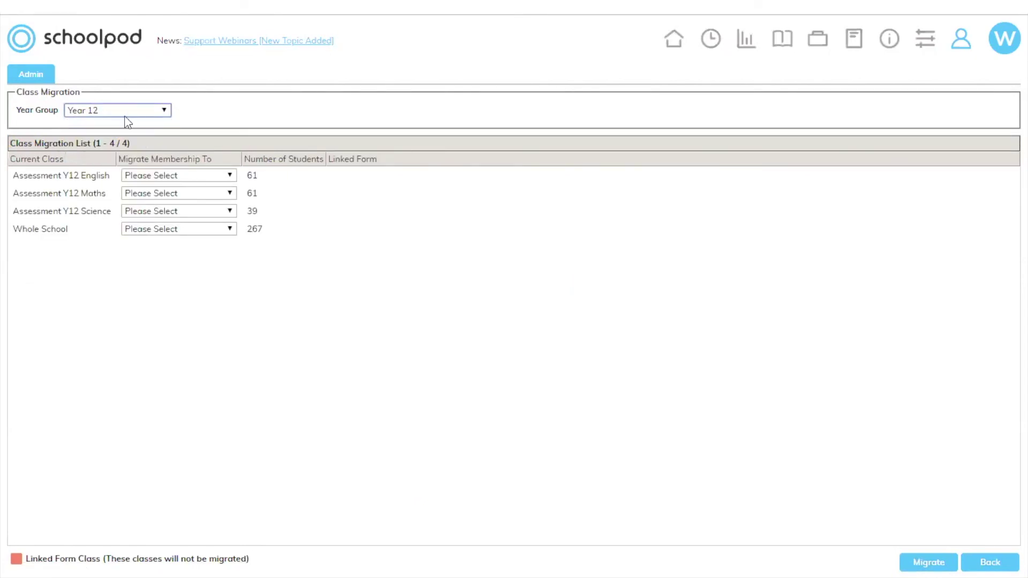
left_click(179, 175)
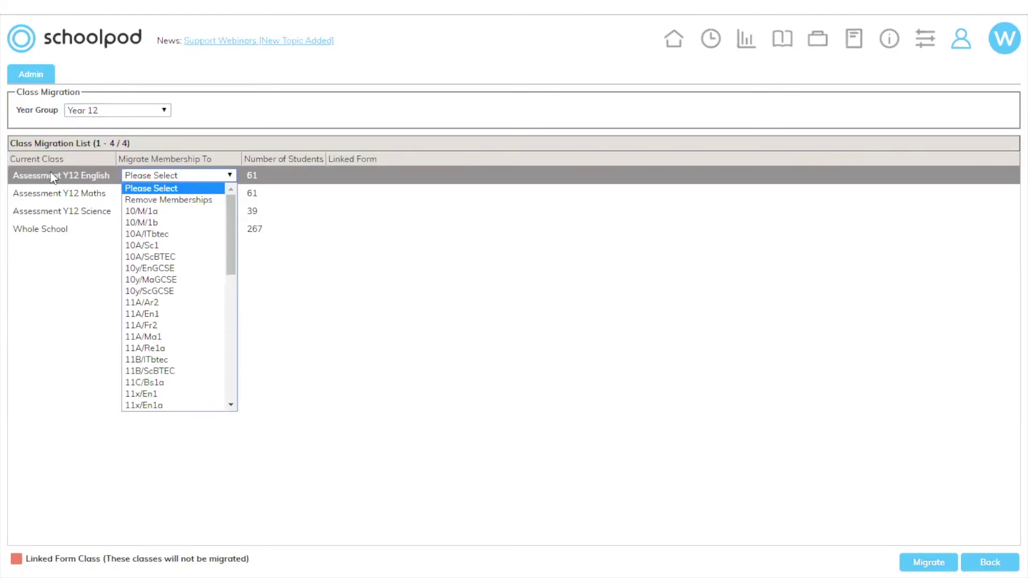
left_click(160, 177)
left_click(161, 176)
left_click_drag(233, 254, 284, 262)
left_click(284, 262)
Switch the class migration list to Year 7 and set class 7A/En to migrate its membership to 9y/En1
left_click(88, 109)
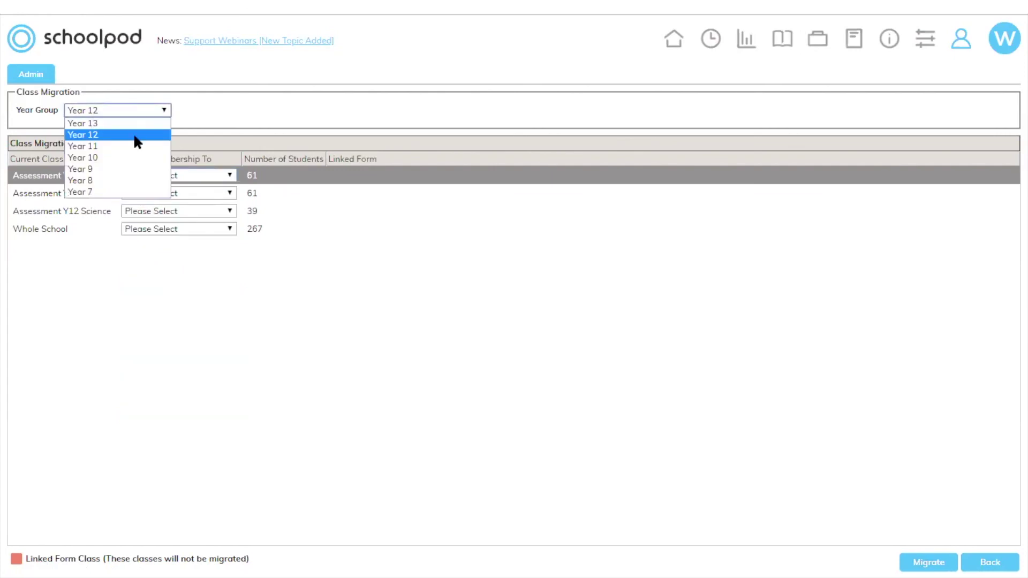
left_click(117, 192)
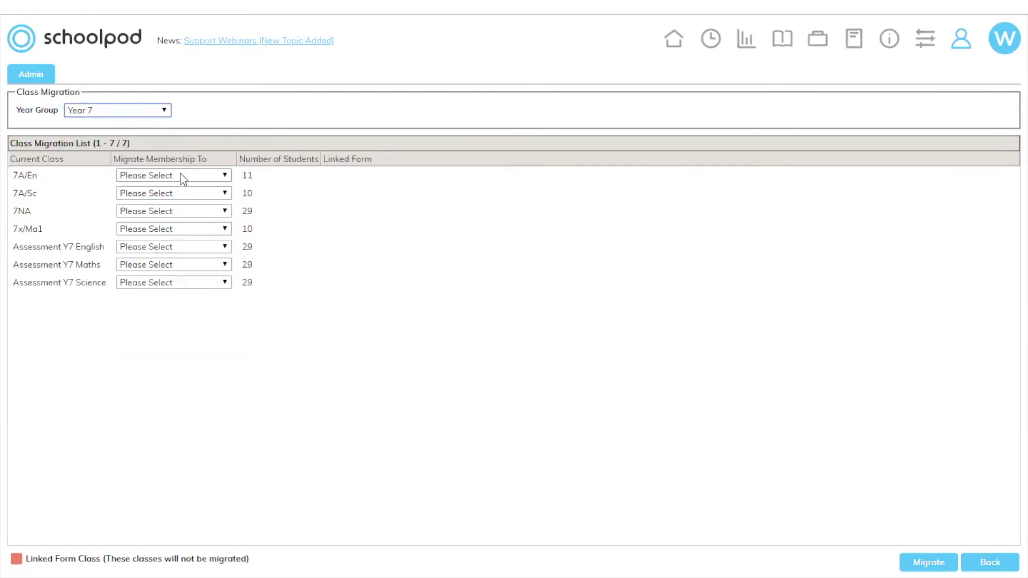
left_click(183, 177)
left_click_drag(224, 236, 244, 286)
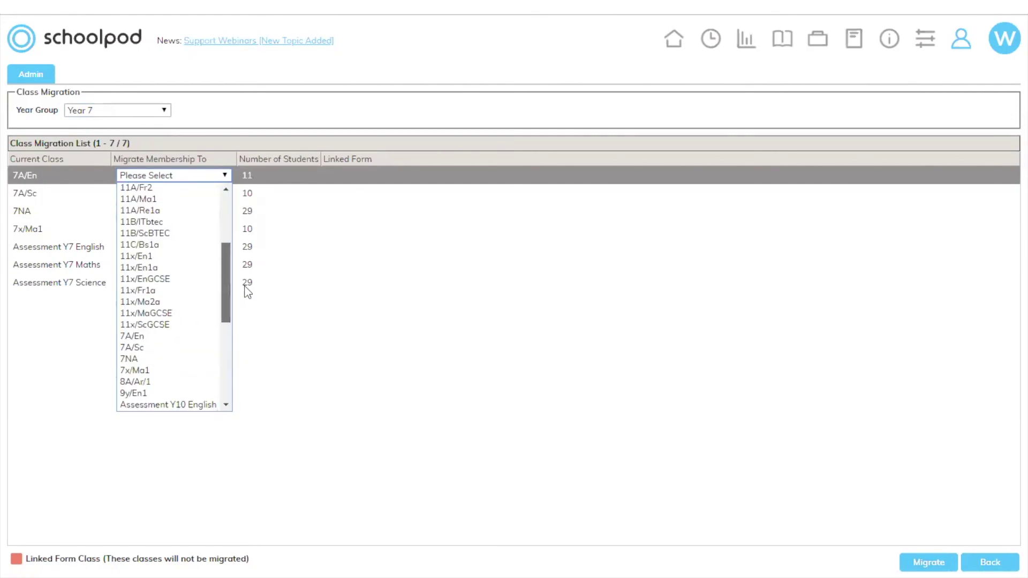
scroll(153, 398, "down", 1)
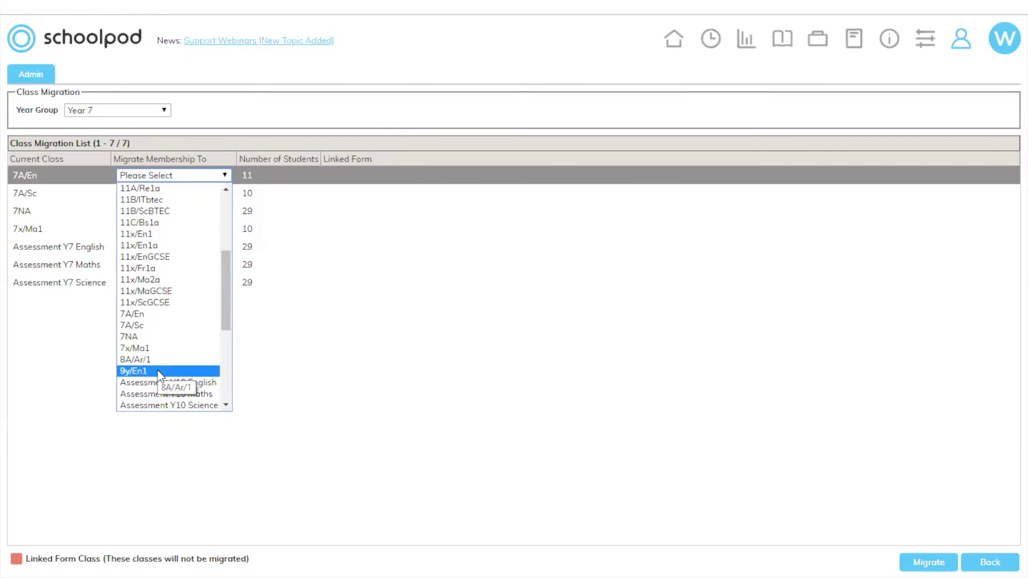
left_click(159, 371)
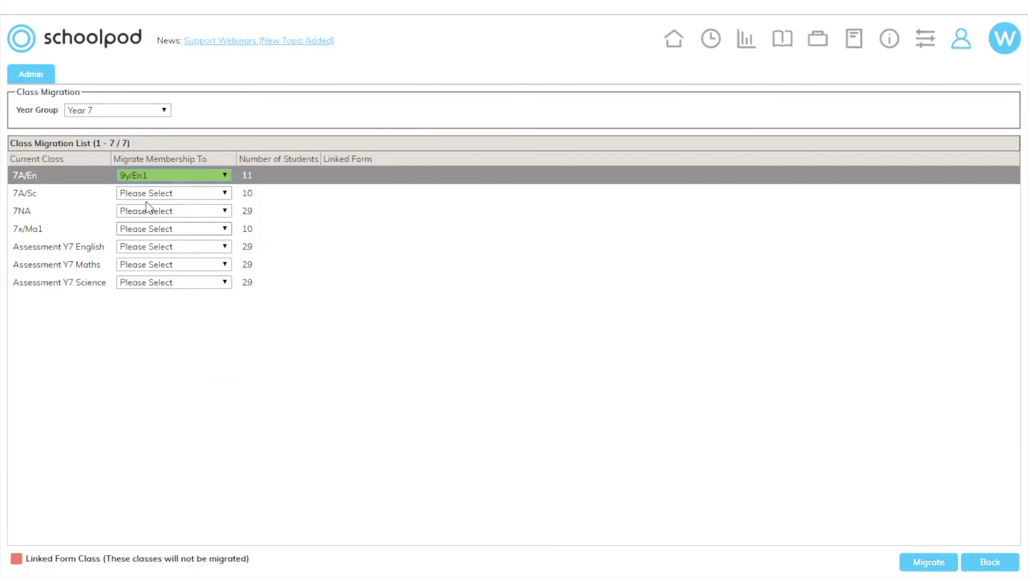
left_click(182, 180)
scroll(223, 224, "up", 1)
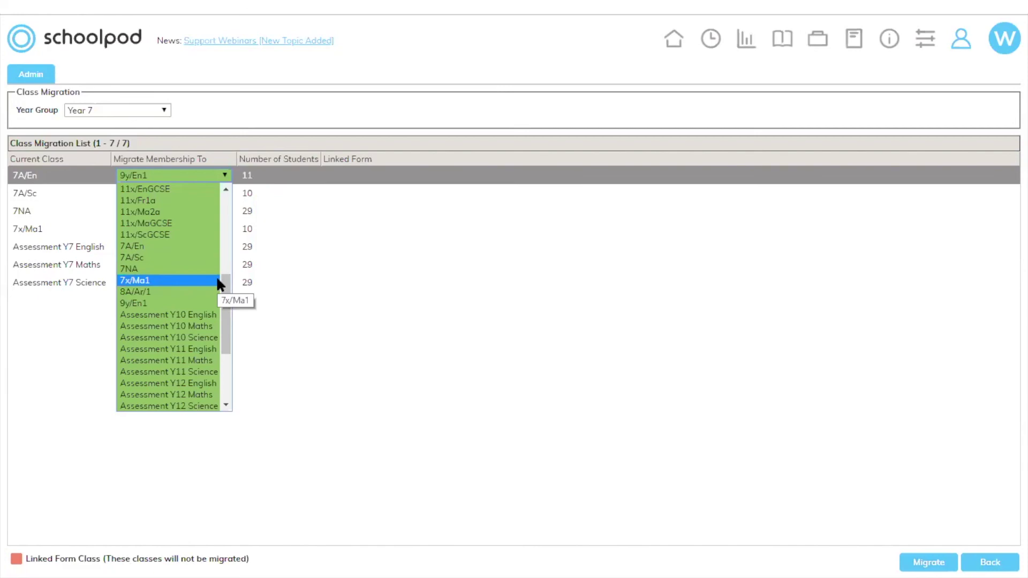
left_click(354, 117)
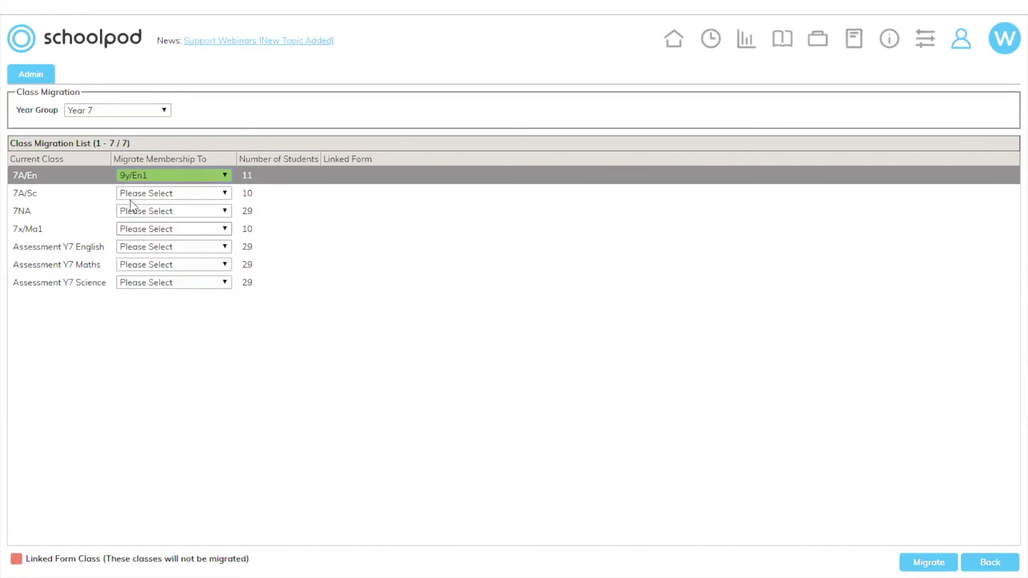